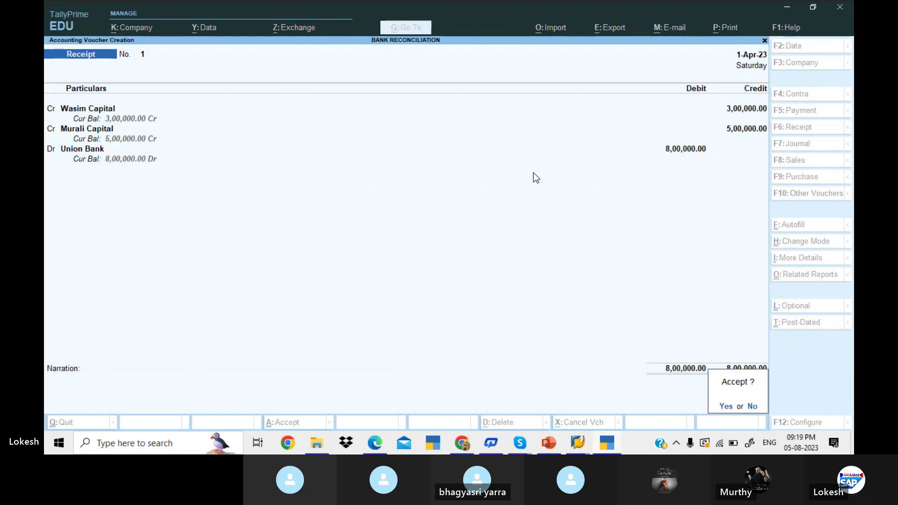
- Accept the capital receipt voucher and change the new voucher to a Payment voucher
key("Return")
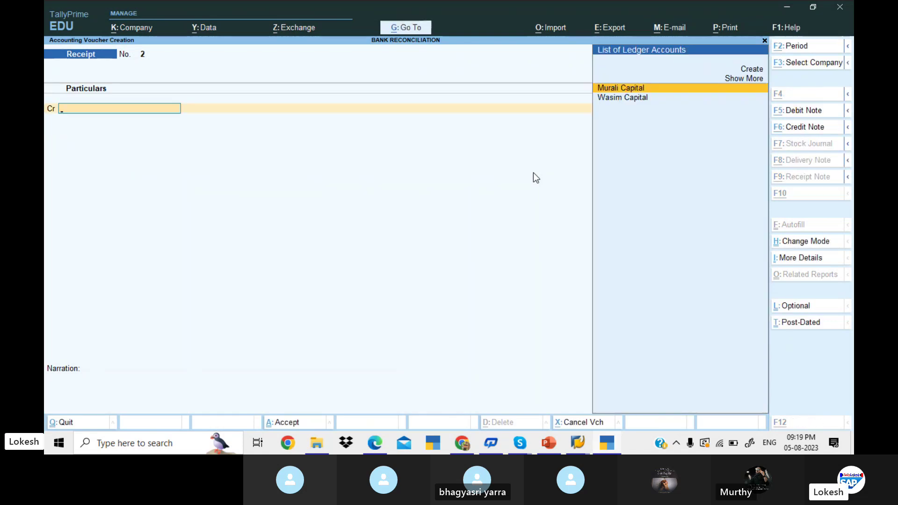
key("alt+Tab")
key("alt+Tab")
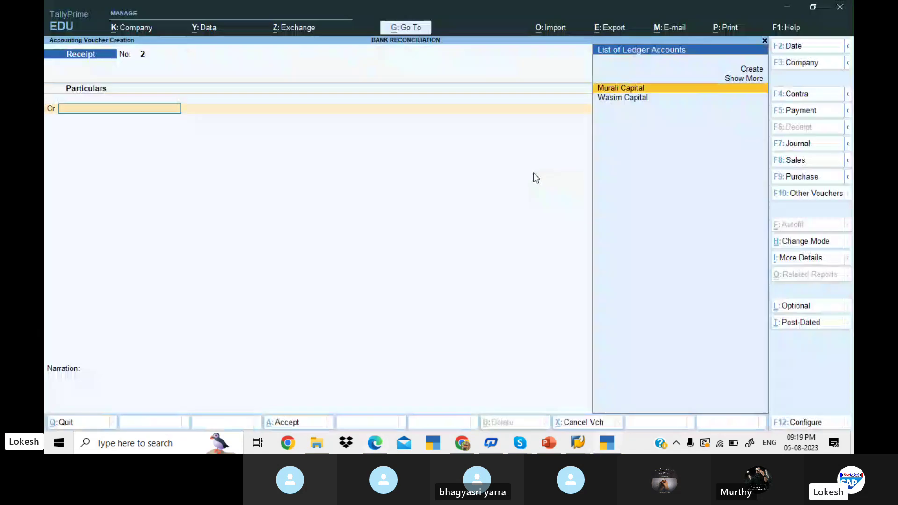
left_click(813, 111)
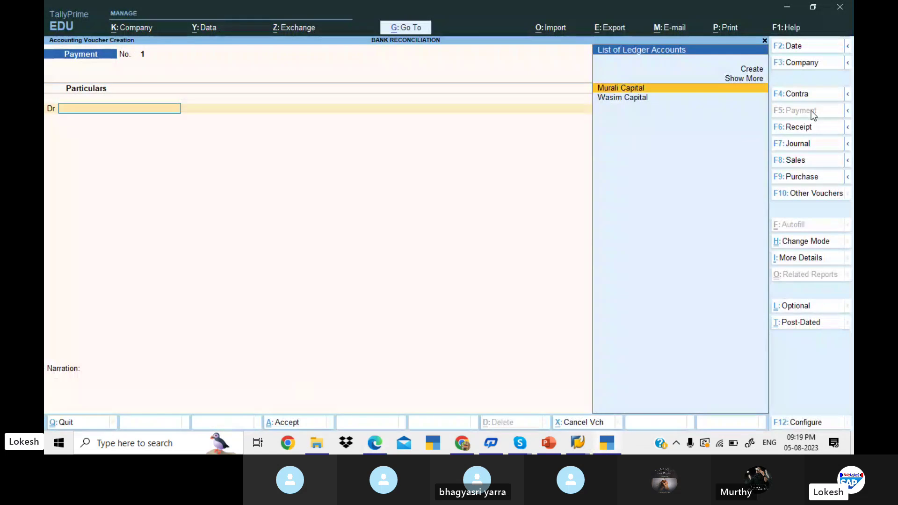
- Start a new ledger from the payment voucher's debit line and name it Furniture
key("alt+c")
type("Fed")
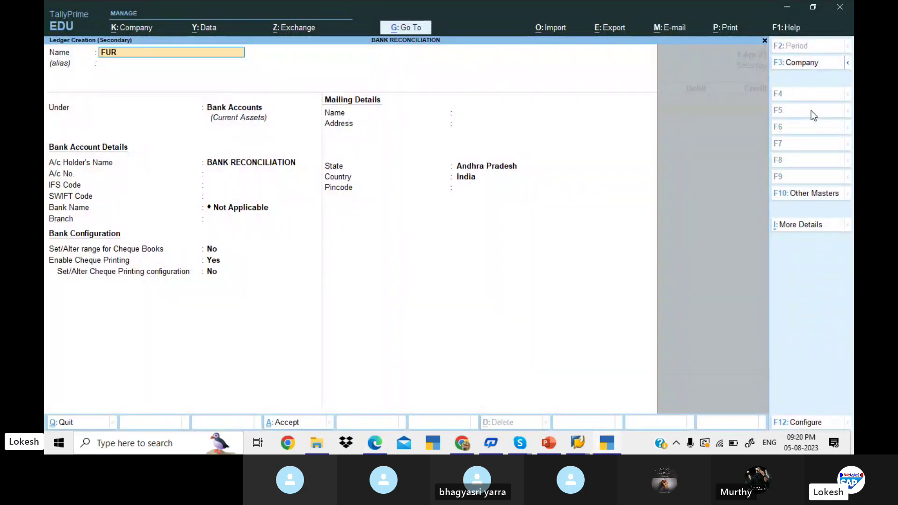
key("BackSpace")
key("BackSpace")
type("urniture")
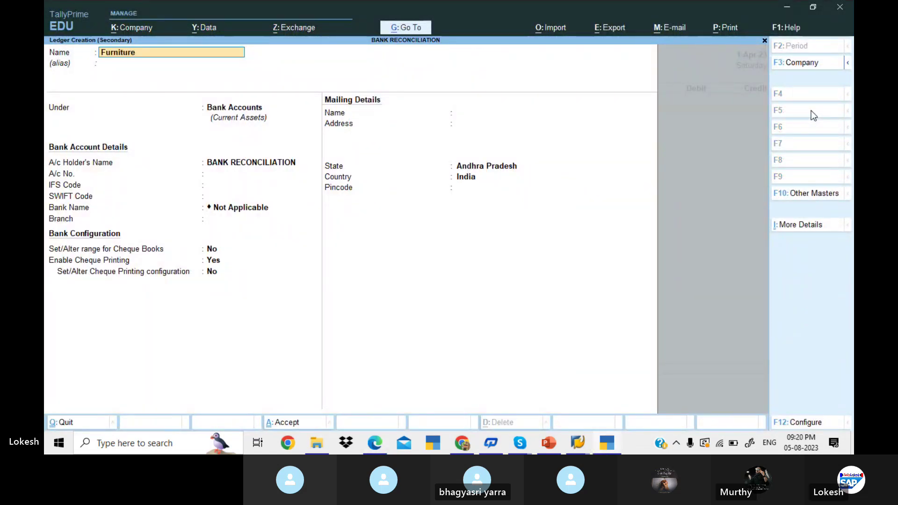
- Place the Furniture ledger under Fixed Assets, keep the remaining details at their defaults and save it
key("Return")
key("Return")
type("fix")
key("Return")
key("Return")
key("Return")
key("Return")
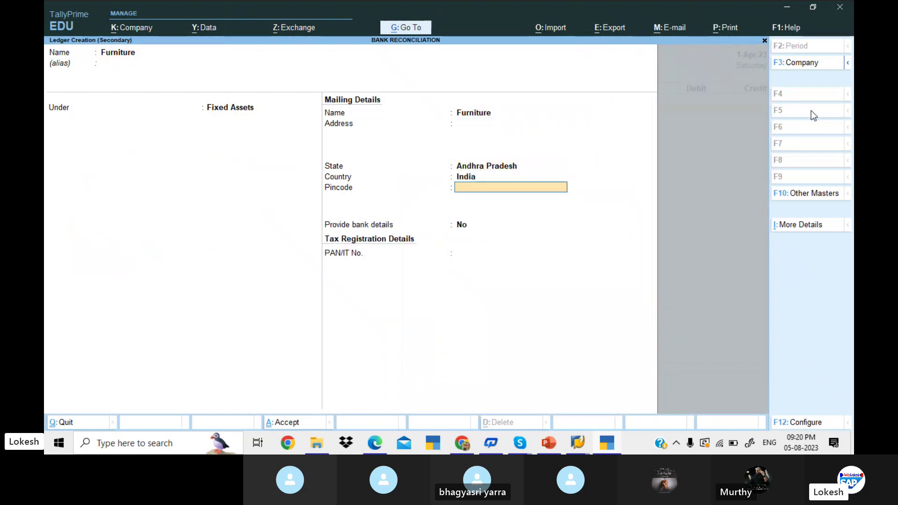
key("Return")
key("Return")
key("Return")
key("Return")
- Check the furniture purchase in the problem PDF and debit Furniture with 50,000 in the payment voucher
key("alt+Tab")
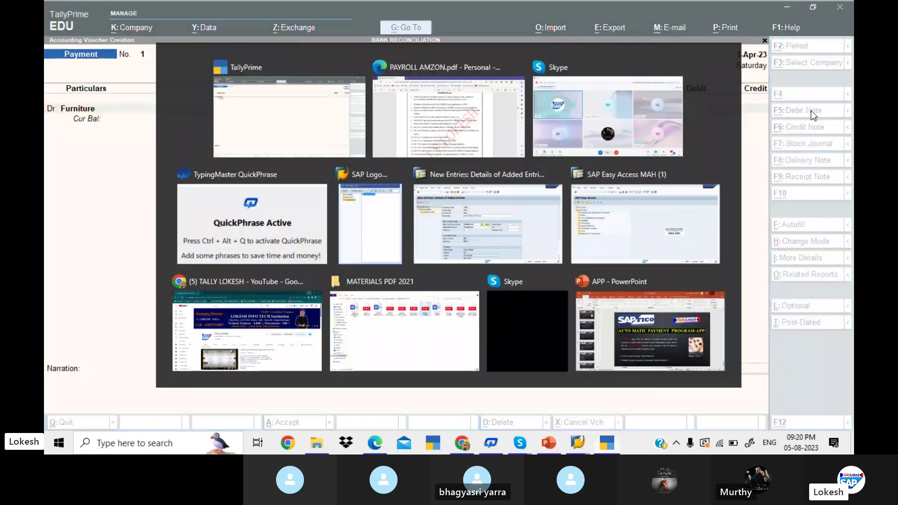
key("alt+Tab")
type("50000")
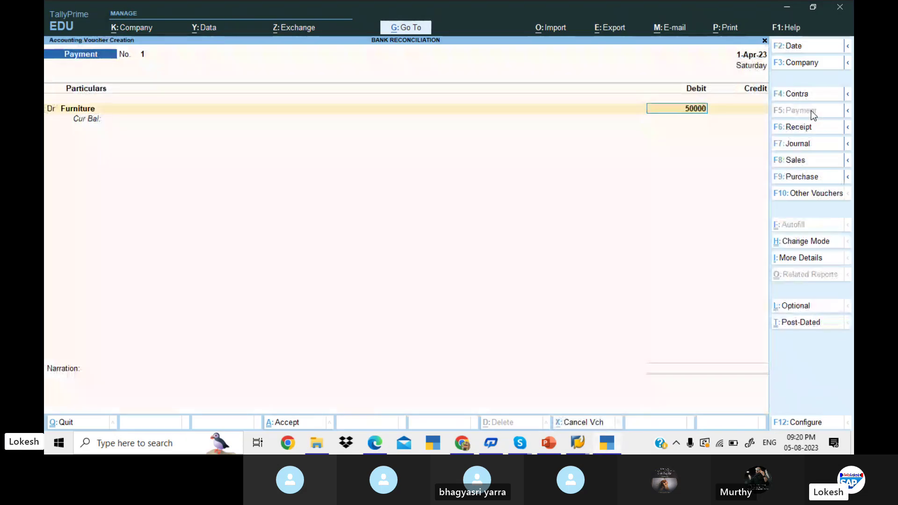
key("Return")
key("Return")
- Look up the furniture transaction's date in the problem PDF and set the payment voucher date to 2-Apr-23
key("alt+Tab")
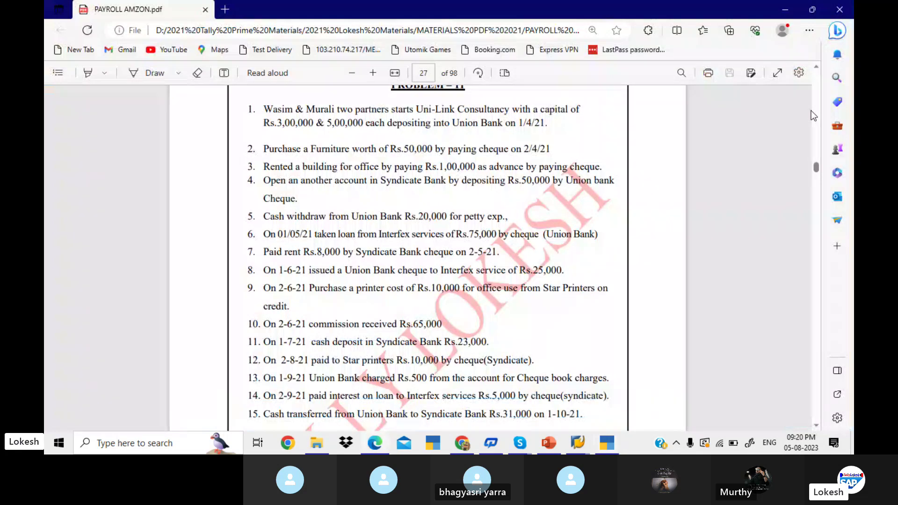
key("alt+Tab")
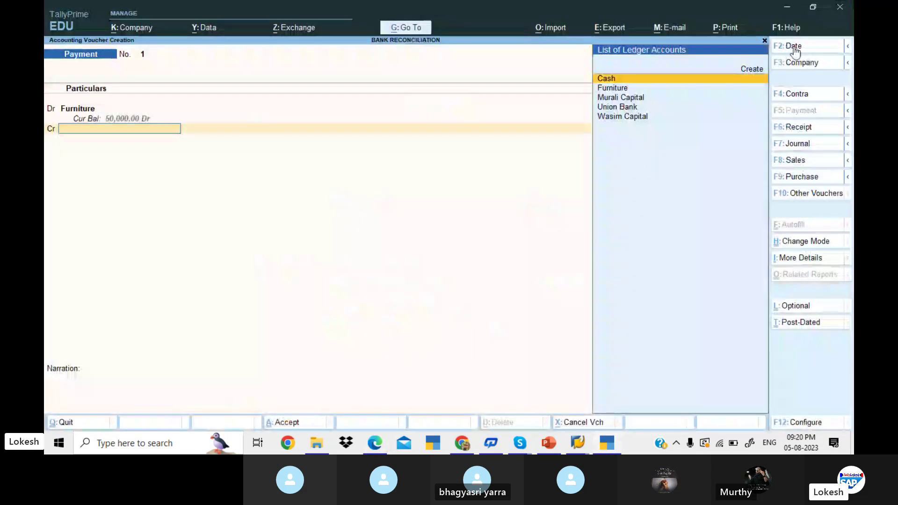
left_click(794, 47)
type("2-8")
key("Return")
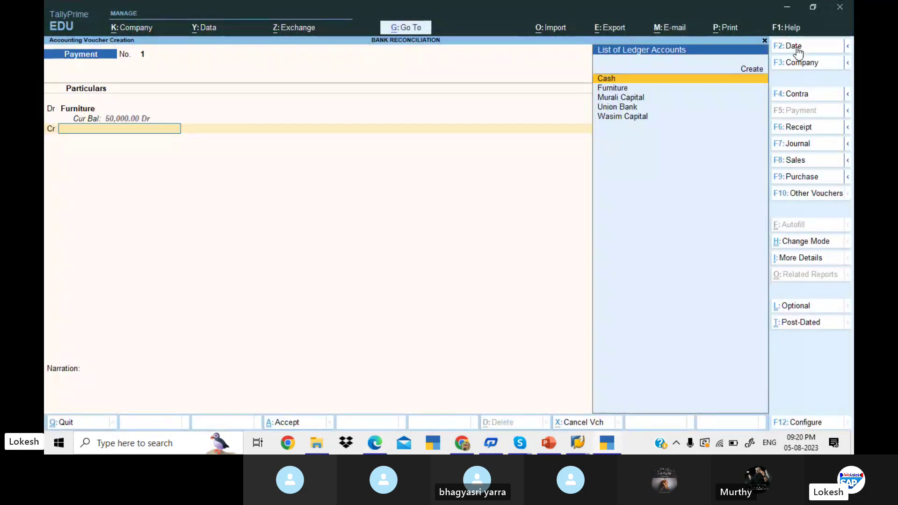
- Credit Union Bank with 50,000 for the furniture purchase, allocate it as a cheque dated 2-Apr-23 and accept the voucher
key("alt+Tab")
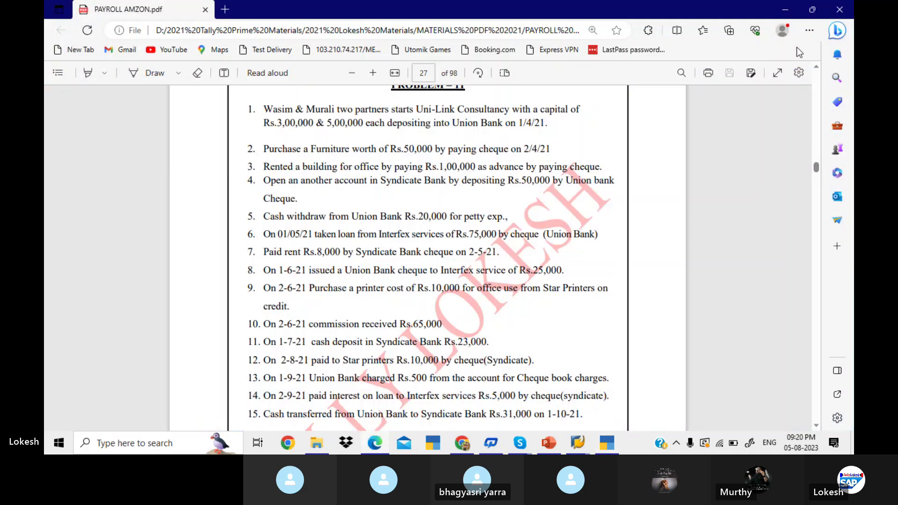
key("alt+Tab")
type("U")
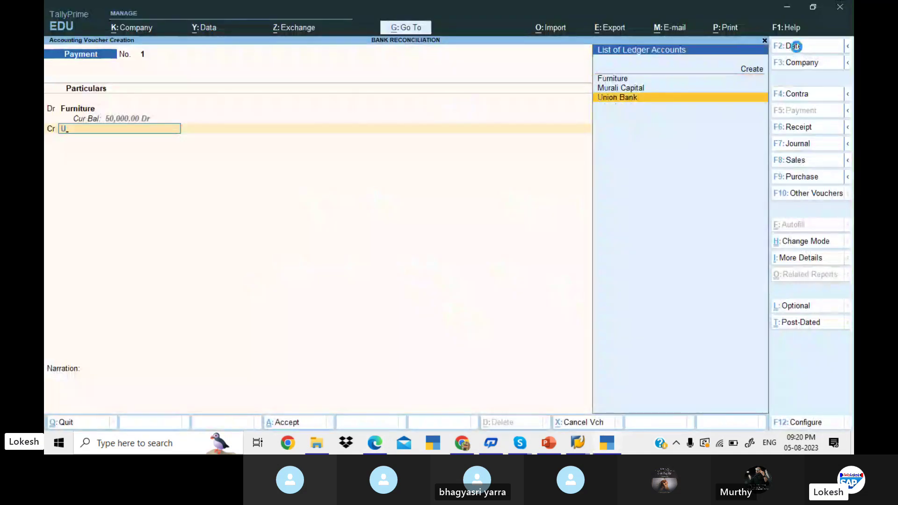
key("Return")
key("Return")
key("Return")
key("Return")
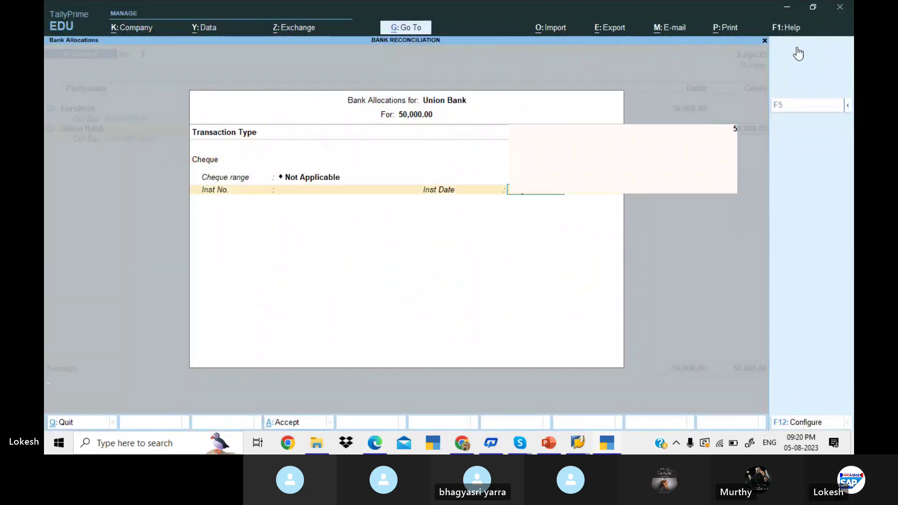
key("Return")
key("Return")
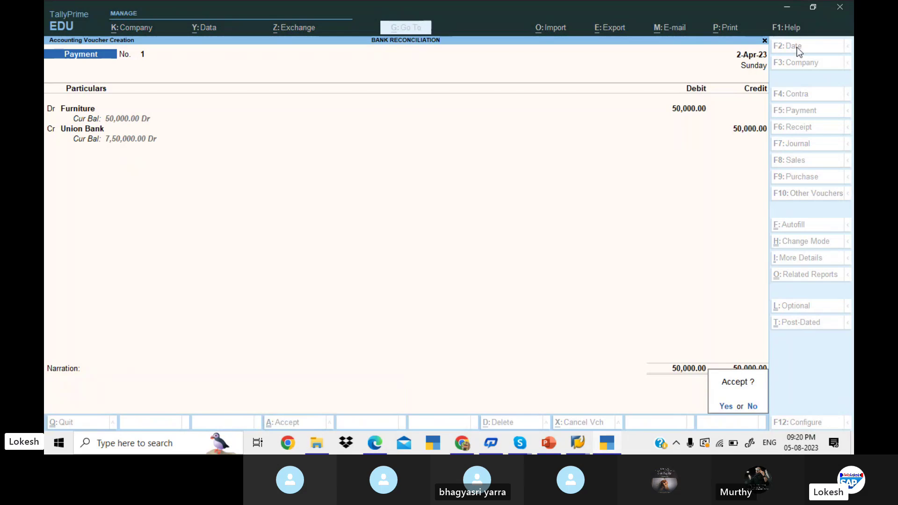
key("Return")
- Read the building rent transaction in the problem PDF and start a new ledger named Advance for Building Rent
key("alt+Tab")
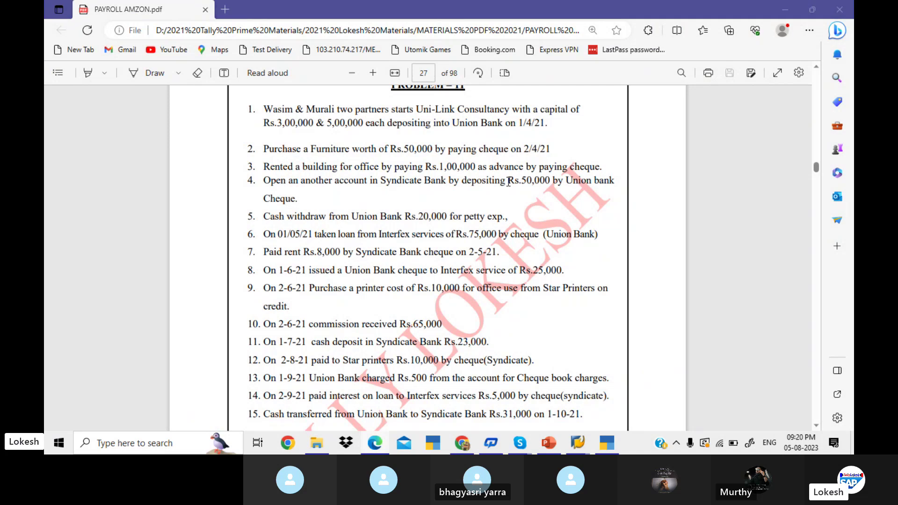
key("alt+Tab")
key("alt+c")
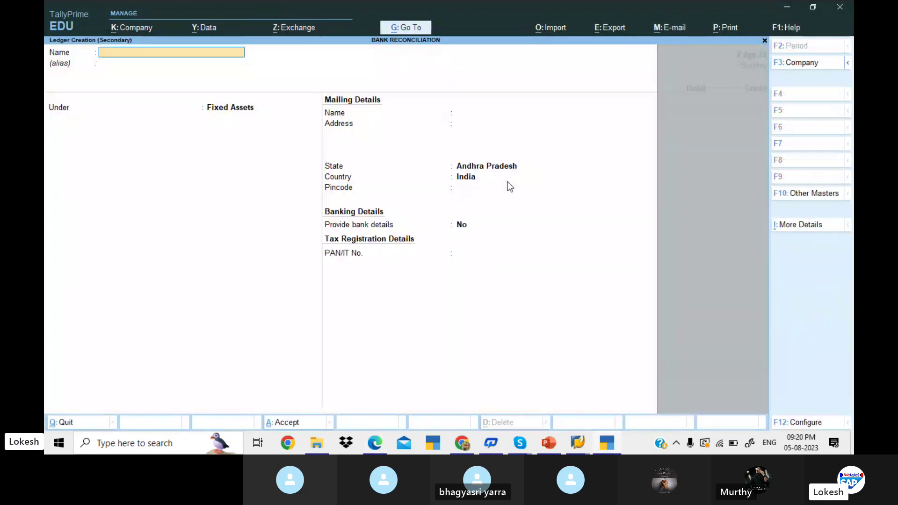
type("A")
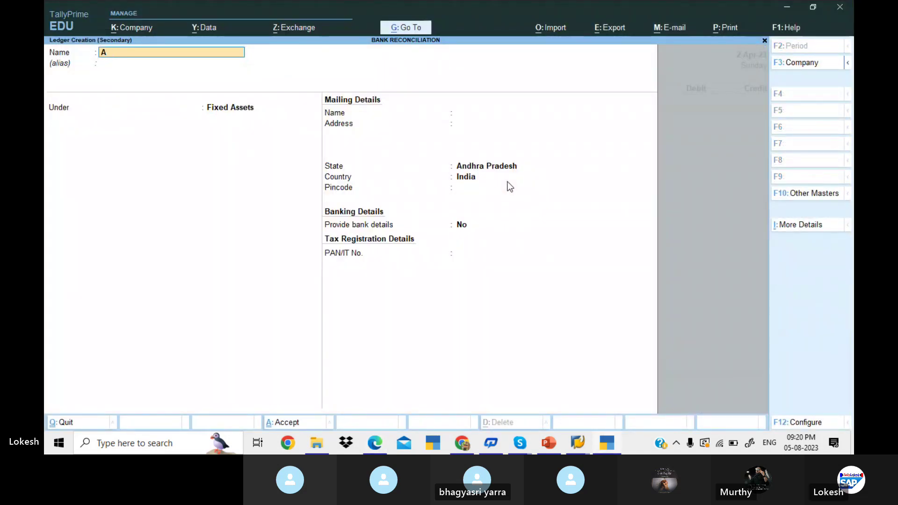
type("dvance for Bu")
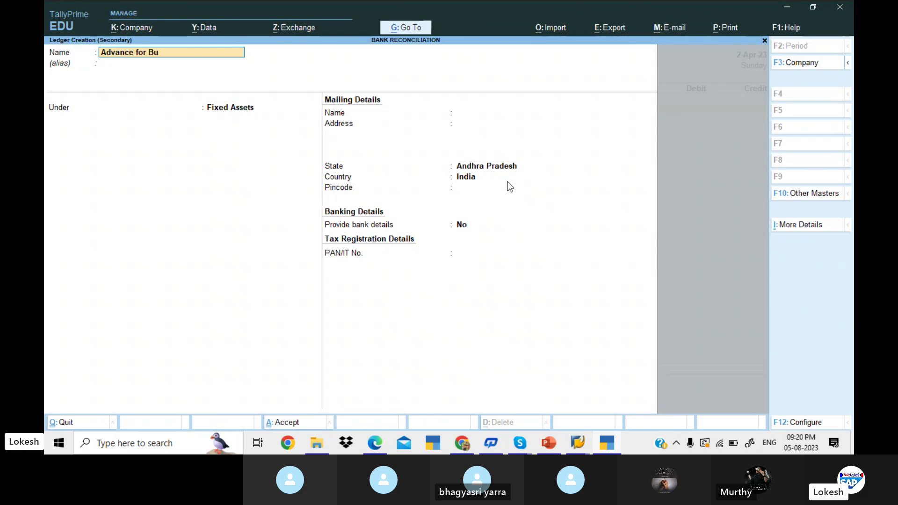
type("ilding Rent")
key("Return")
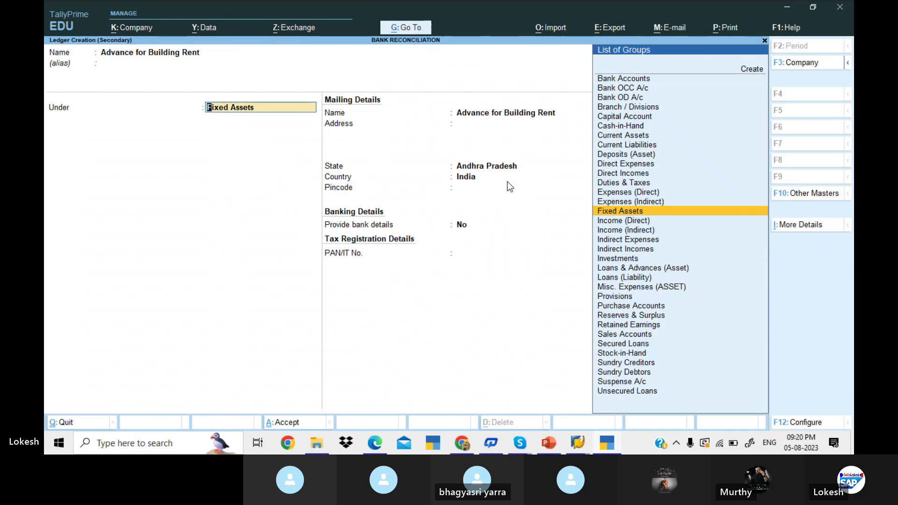
- Place the Advance for Building Rent ledger under Current Assets and save it with its other details left at default
type("Cu")
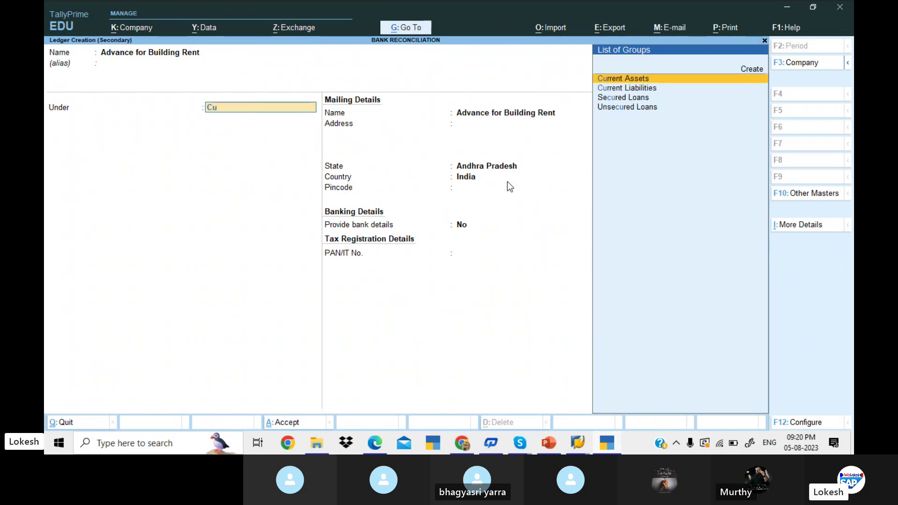
key("Return")
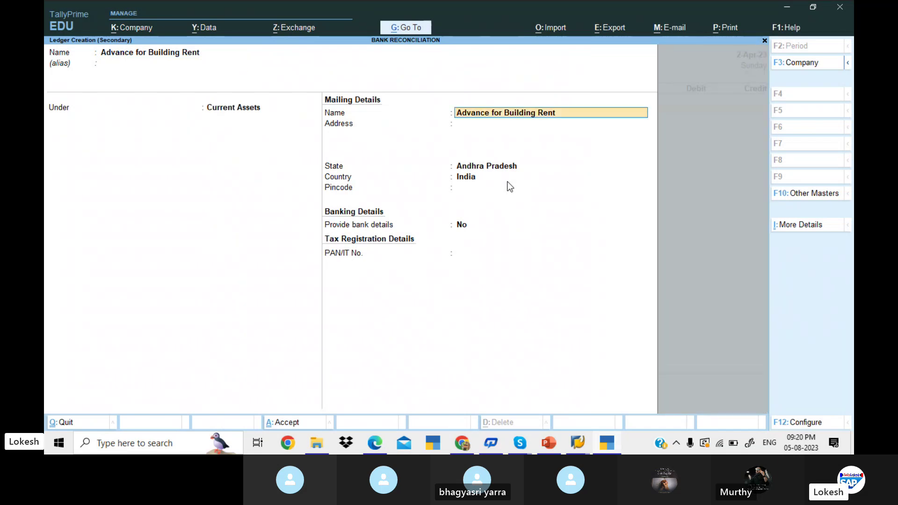
key("Return")
key("Return")
key("Return")
key("Return")
key("Return")
key("Return")
key("Return")
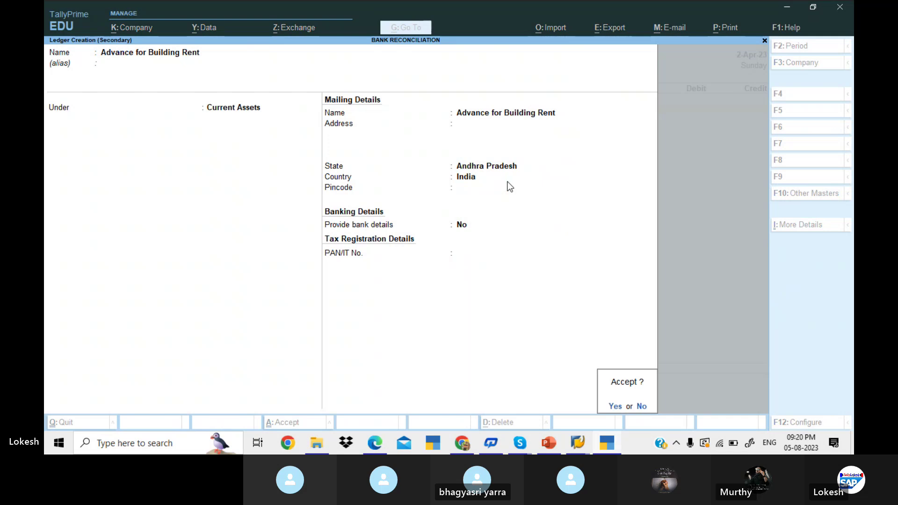
key("Return")
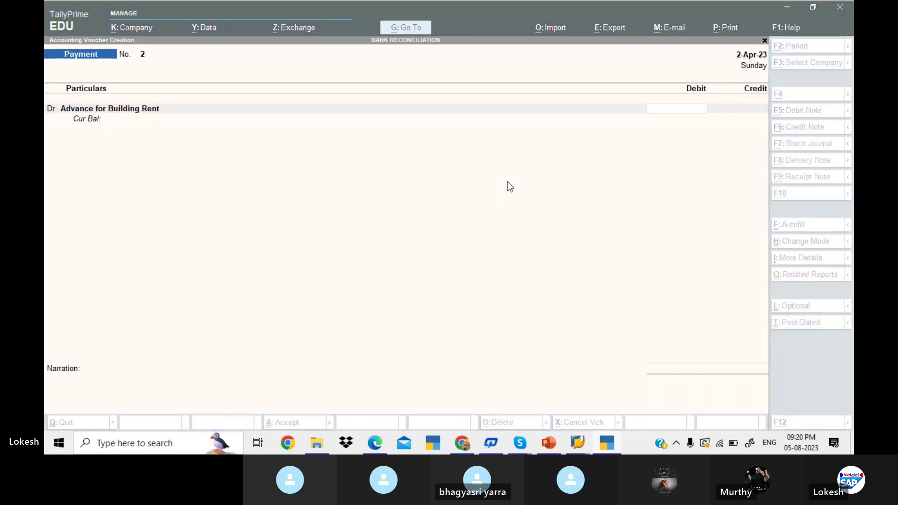
- Check the rent advance in the problem PDF and debit Advance for Building Rent with 1,00,000
key("alt+Tab")
key("alt+Tab")
type("1000")
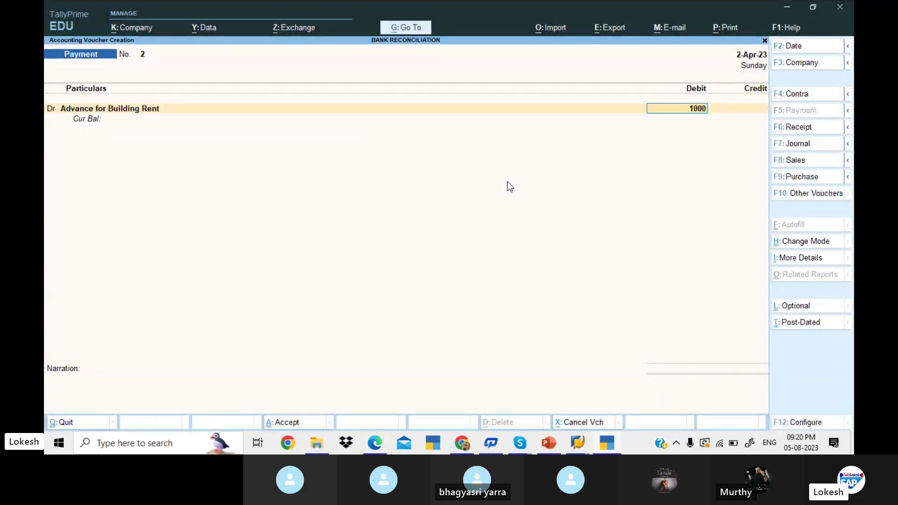
type("00")
key("Return")
key("Return")
- Credit Union Bank with 1,00,000 for the rent advance, allocate it as a cheque dated 2-Apr-23 and accept the voucher
type("U")
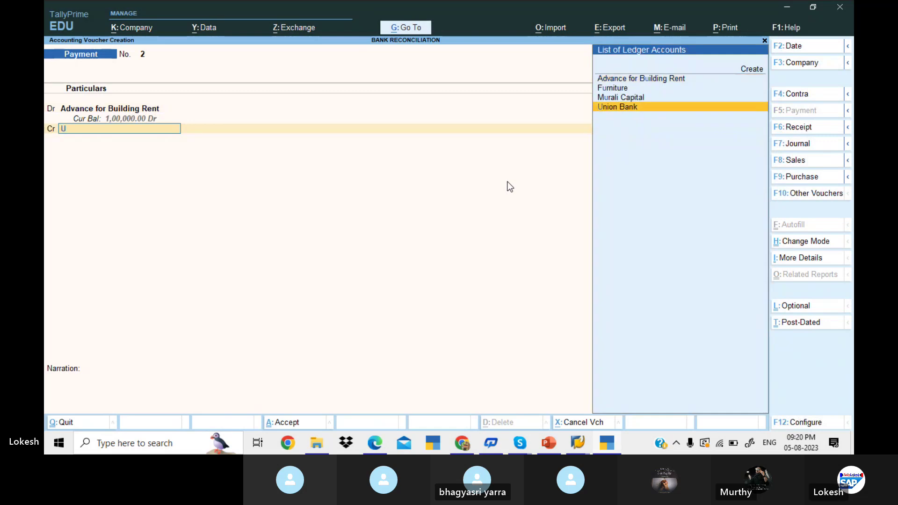
key("Return")
key("Return")
key("Return")
key("Return")
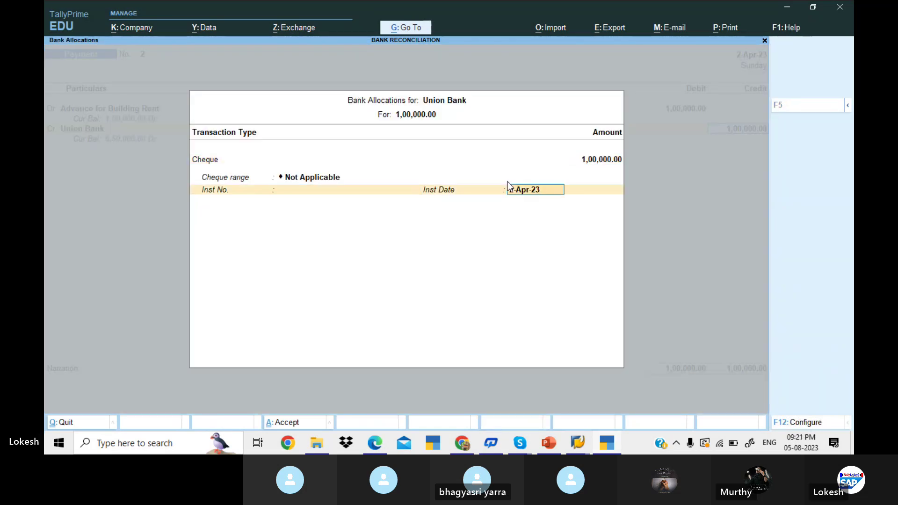
key("Return")
key("Return")
key("Return")
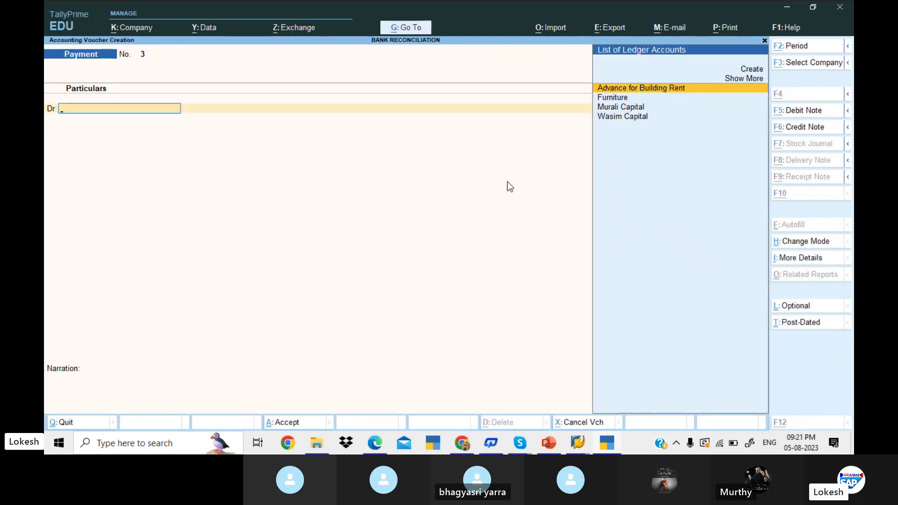
- Consult the problem PDF and, in a new Contra voucher, credit Union Bank with 50,000 allocated as a cheque dated 2-Apr-23
key("alt+Tab")
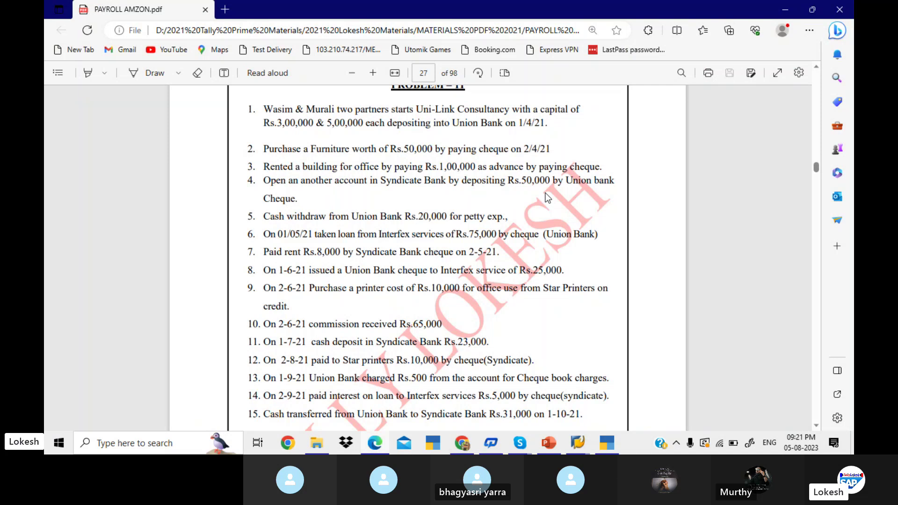
key("alt+Tab")
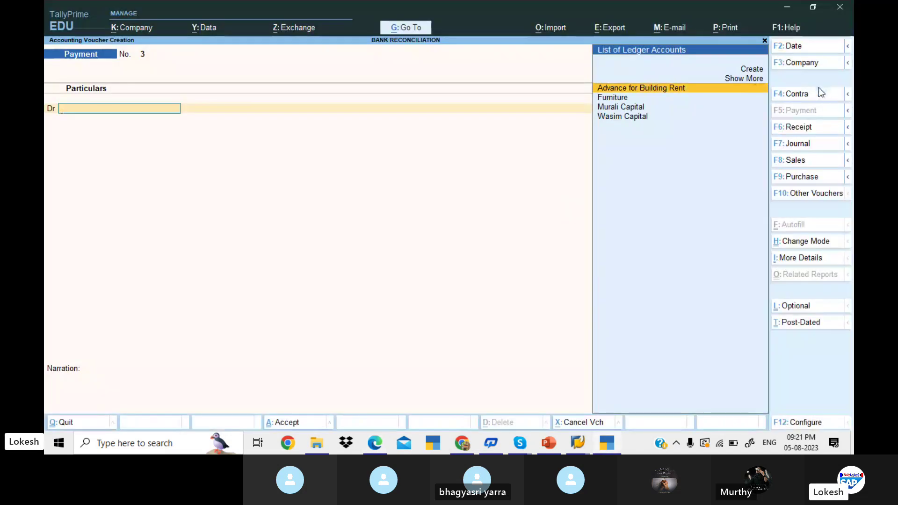
left_click(816, 90)
key("Down")
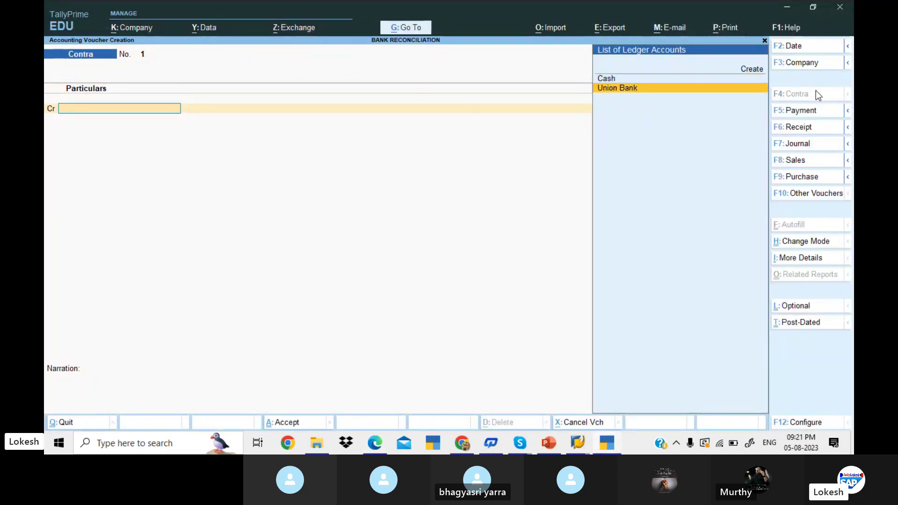
key("Return")
type("50,000")
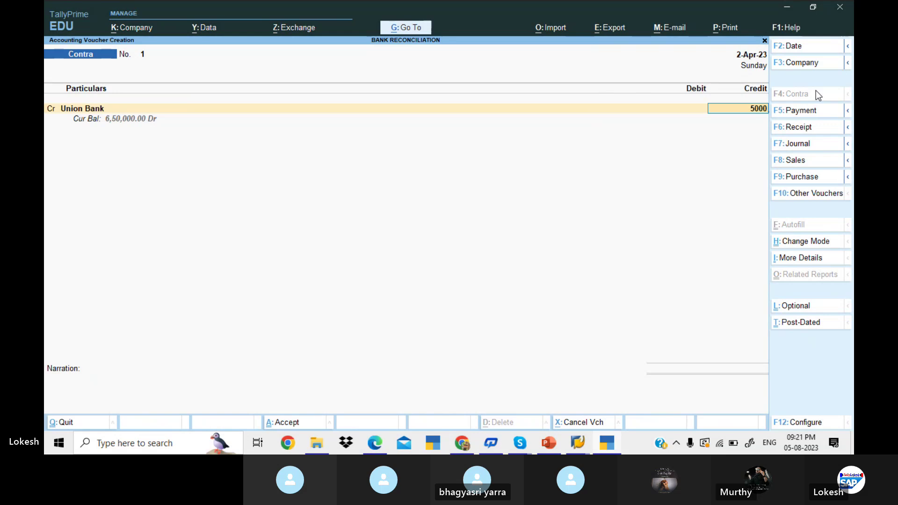
key("Return")
key("Return")
key("Return")
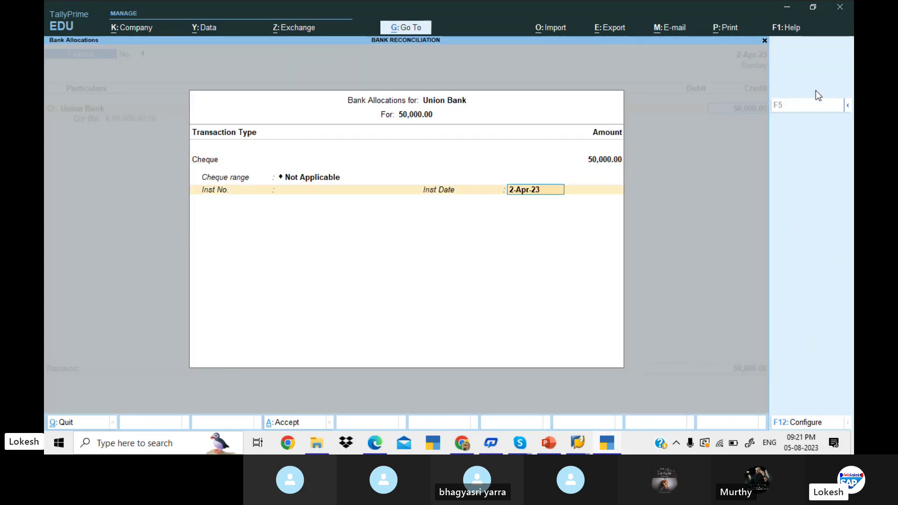
key("Return")
key("Return")
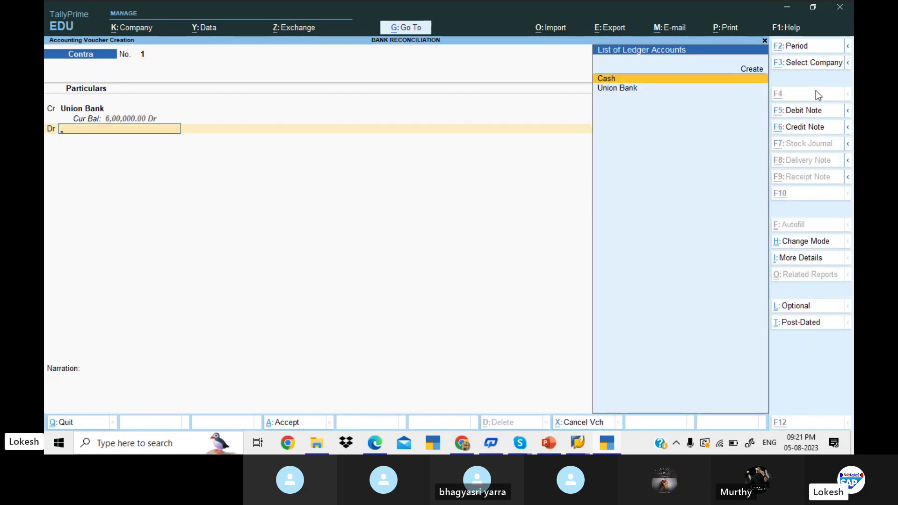
- Create a Syndicate Bank ledger under Bank Accounts as the contra voucher's debit account and accept the 50,000 voucher
key("alt+c")
type("Syndi")
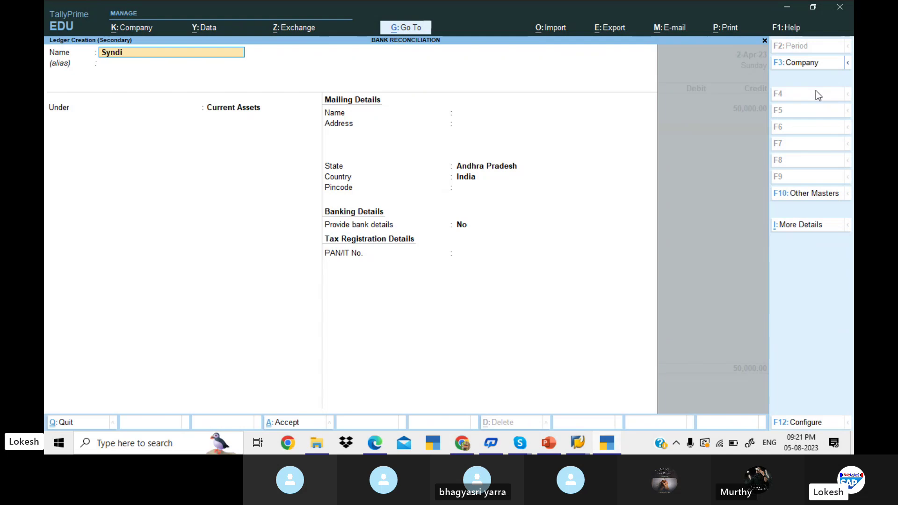
type("cate Bank")
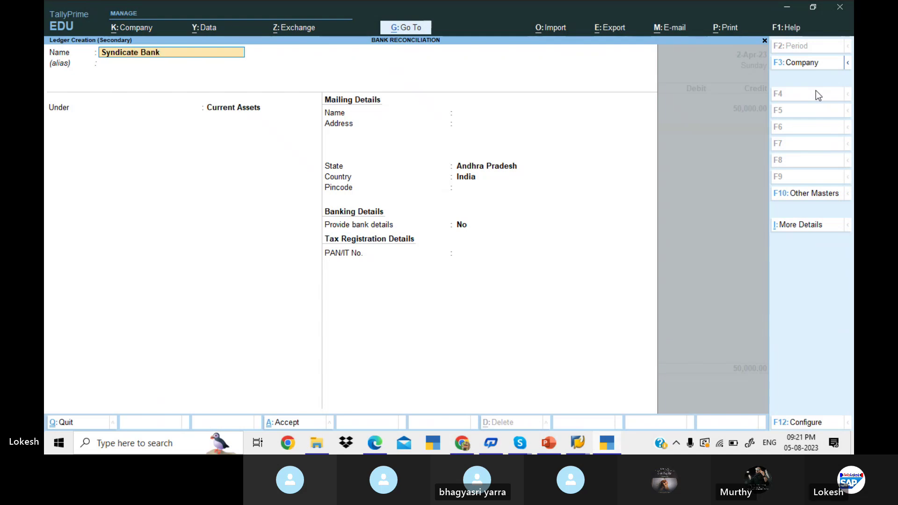
key("Return")
type("Ba")
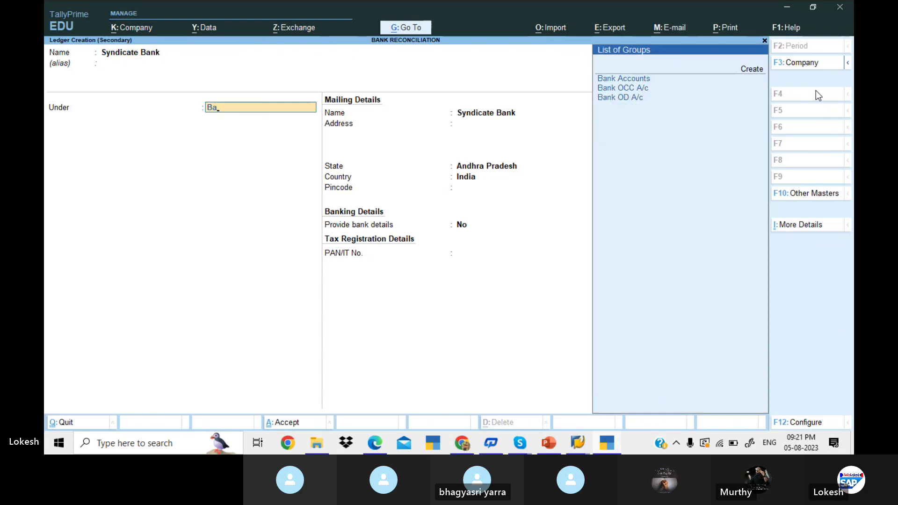
key("Return")
key("ctrl+a")
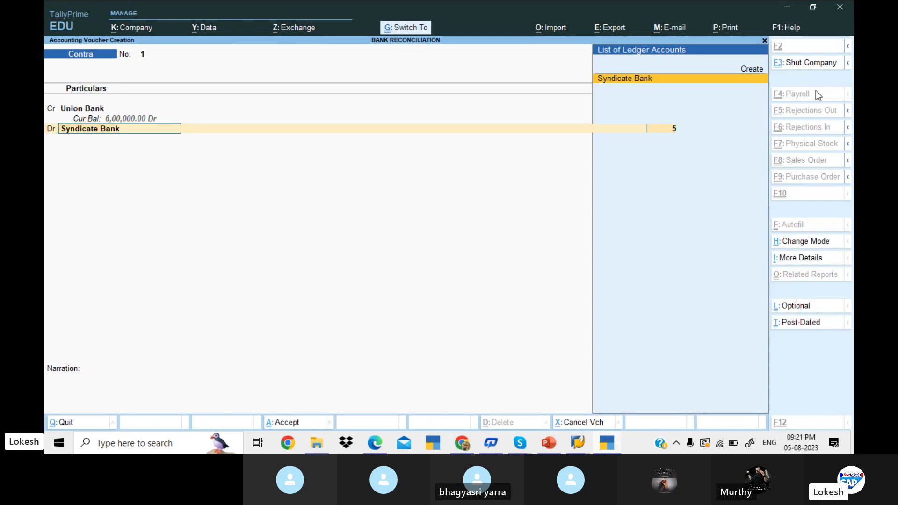
key("Return")
key("ctrl+a")
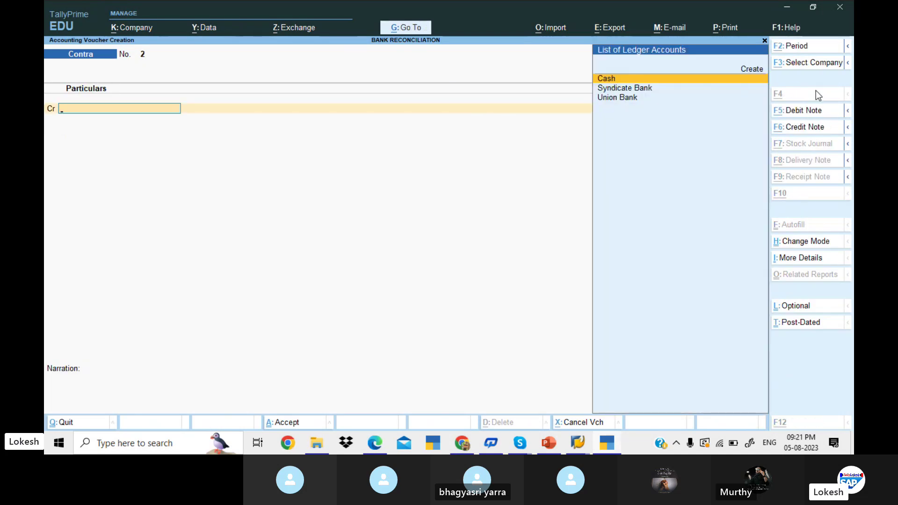
- Look up the petty expenses withdrawal from Union Bank in the problem PDF
key("alt+Tab")
scroll(816, 92, "down", 1)
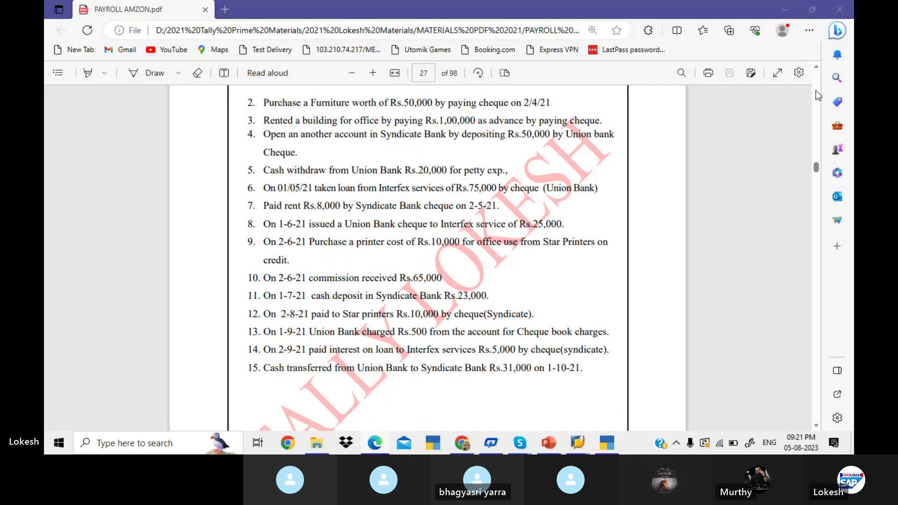
key("alt+Tab")
key("Return")
type("2000")
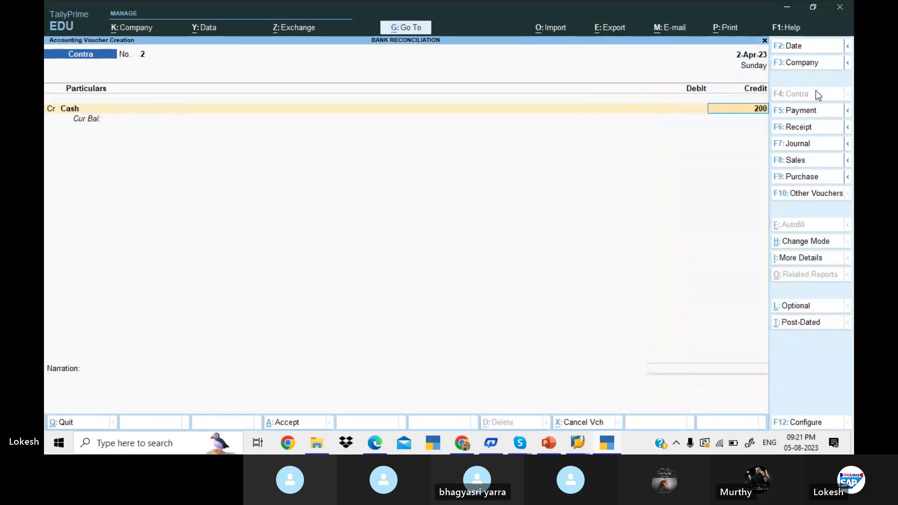
key("BackSpace")
key("BackSpace")
key("BackSpace")
key("BackSpace")
key("BackSpace")
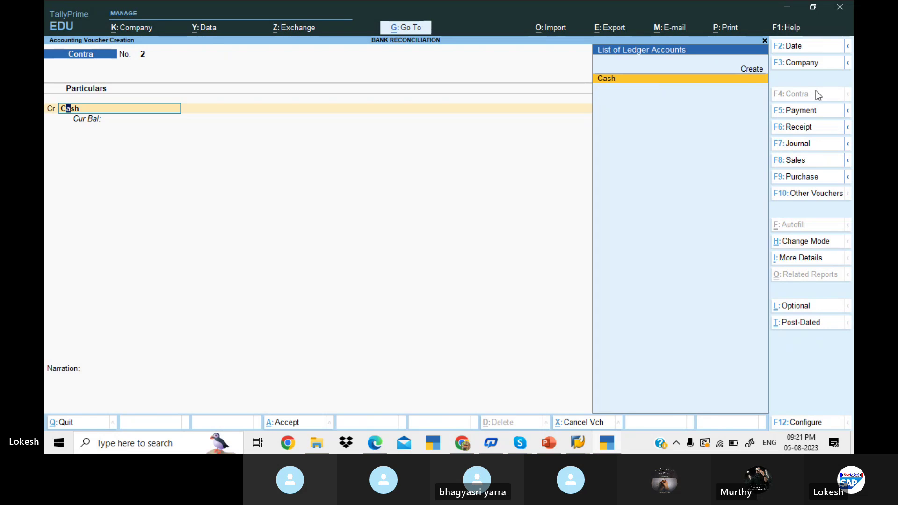
key("Return")
key("BackSpace")
- Credit Union Bank with 20,000 in the second Contra voucher, allocated as a cheque dated 2-Apr-23
key("Down")
key("Down")
key("Return")
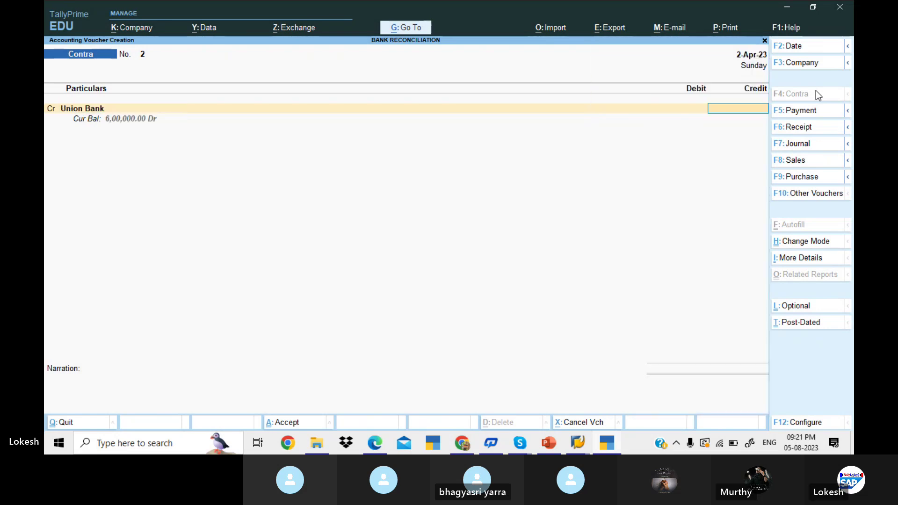
type("20000")
key("Return")
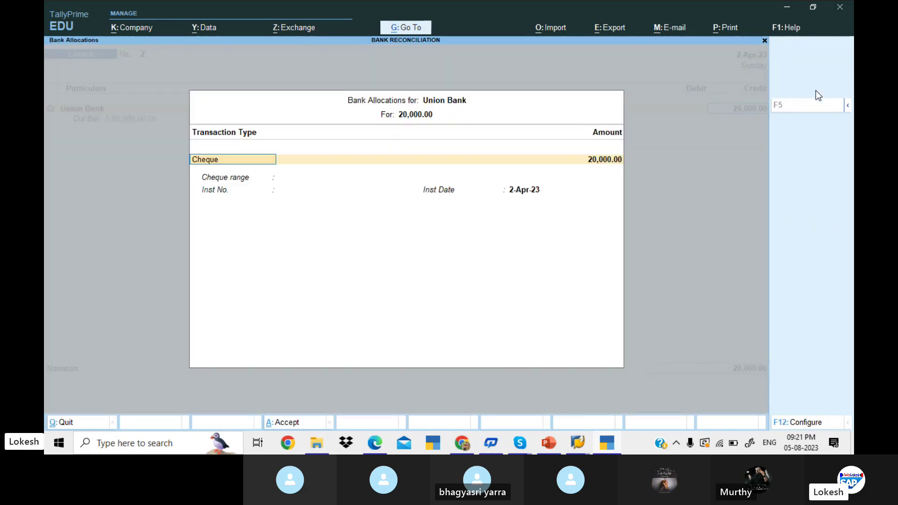
key("Return")
key("Return")
key("Return")
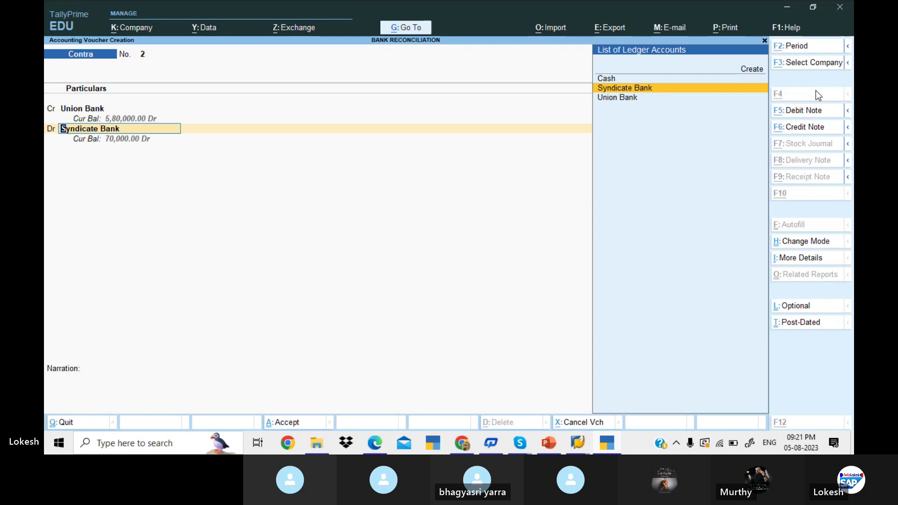
- Create a Petty Cash ledger under Cash-in-Hand, debit it with 20,000 and accept the contra voucher
key("alt+c")
type("P")
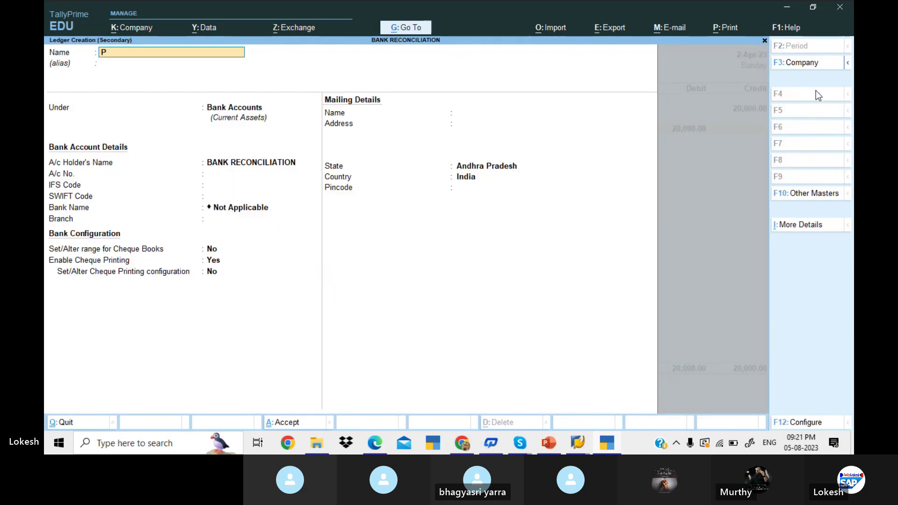
type("etty Cash")
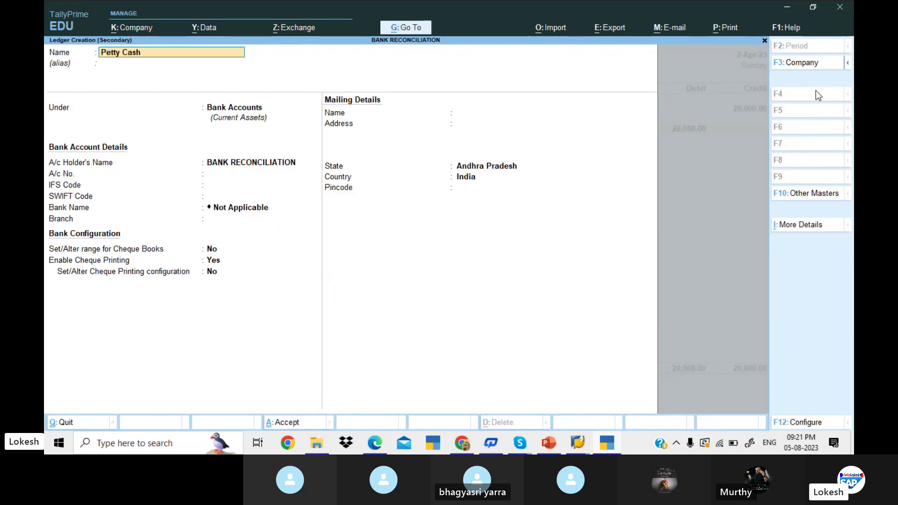
key("Return")
key("Return")
type("Cas")
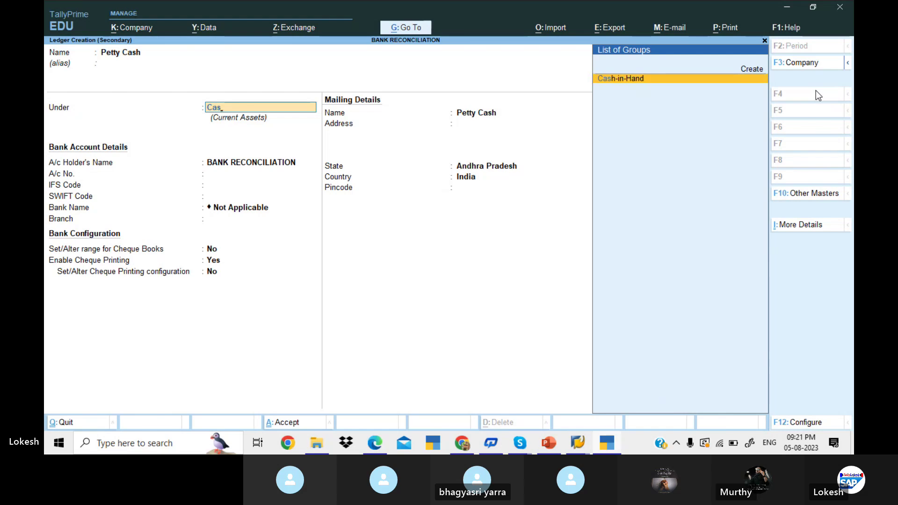
key("Return")
key("Return")
key("Return")
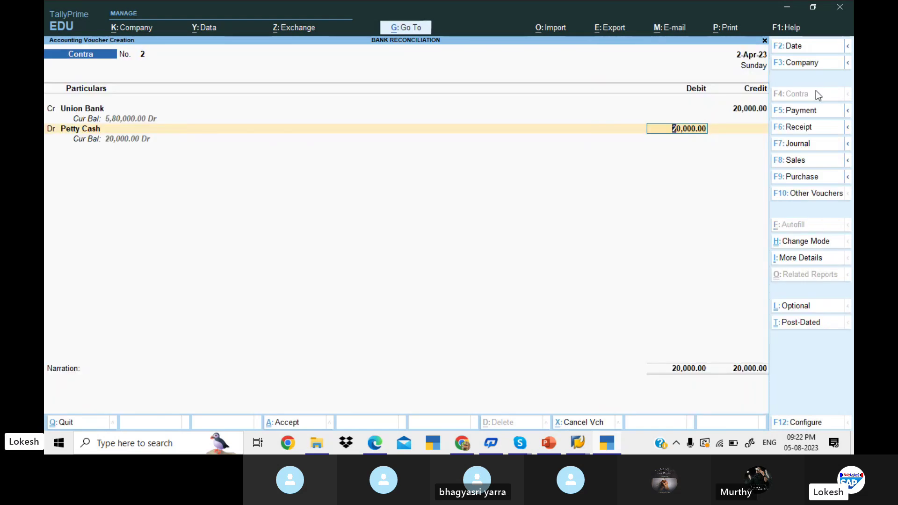
key("Return")
key("Return")
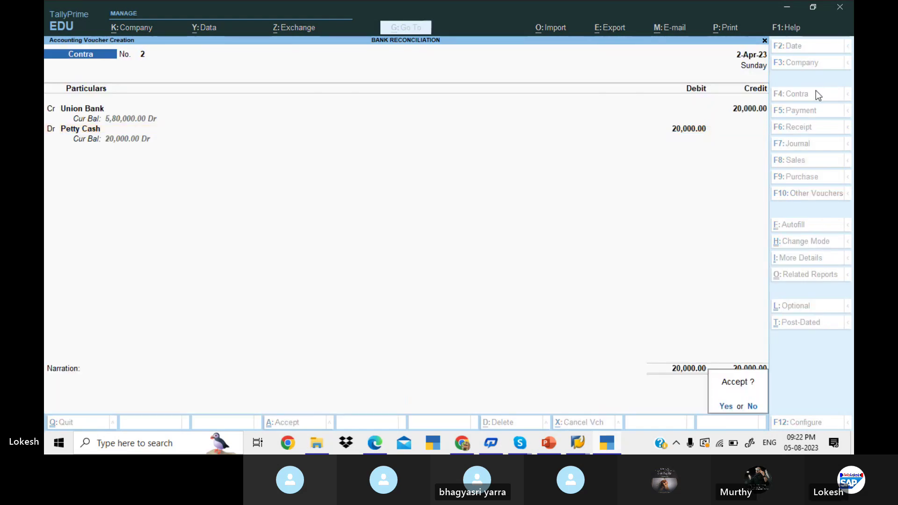
- Check the Interfex loan transaction in the problem PDF and start a new Receipt voucher dated 1-May-23
key("alt+Tab")
scroll(817, 92, "down", 1)
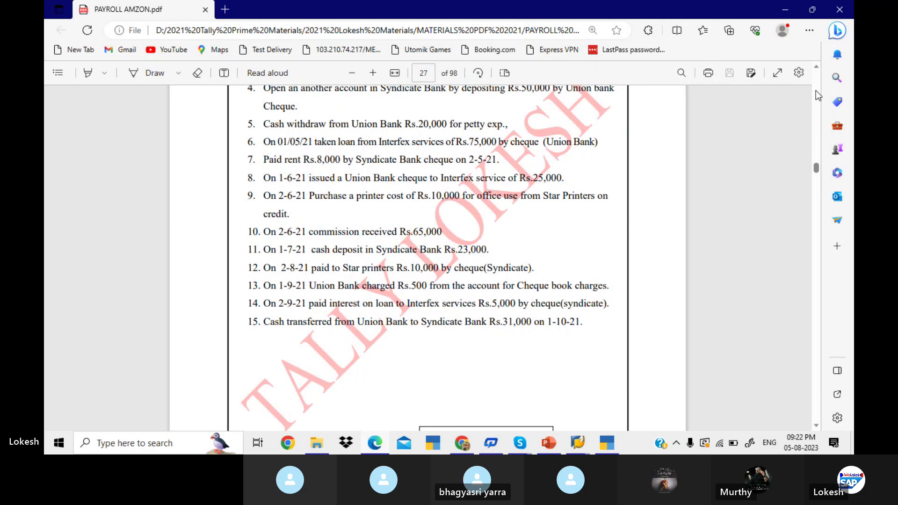
key("alt+Tab")
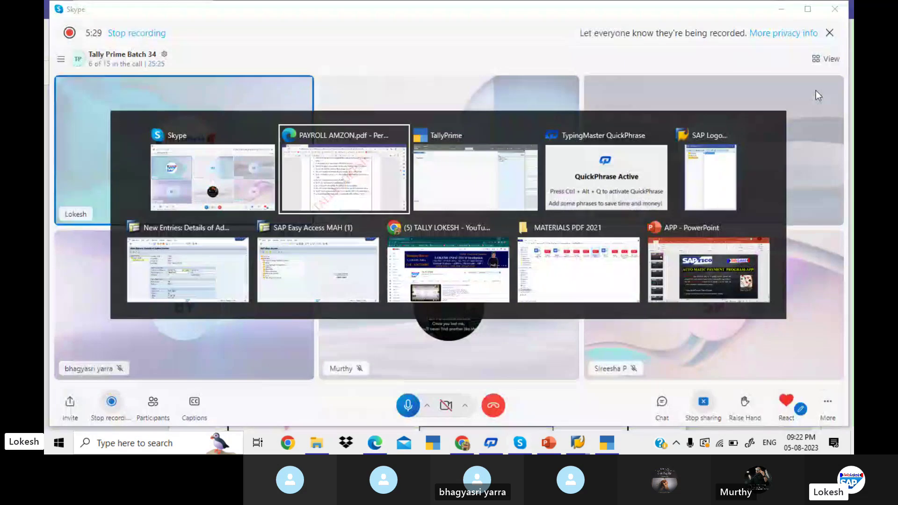
key("alt+Tab")
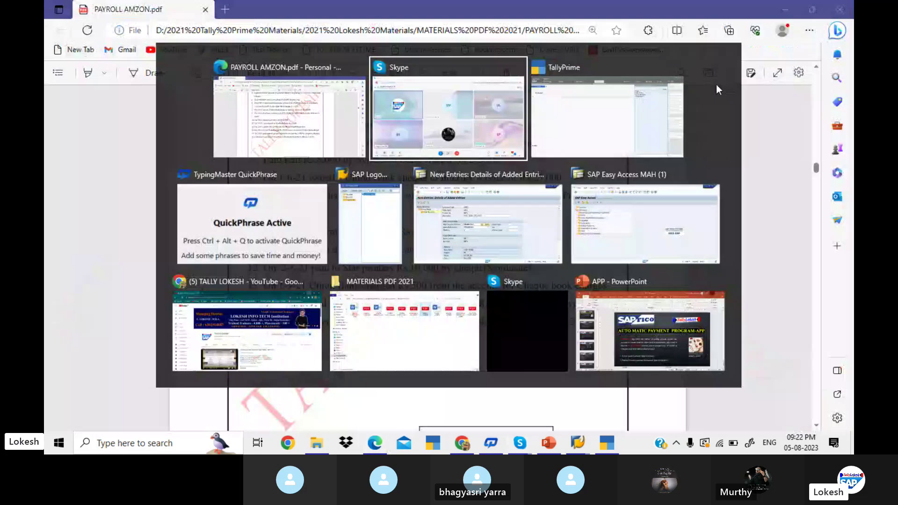
left_click(808, 130)
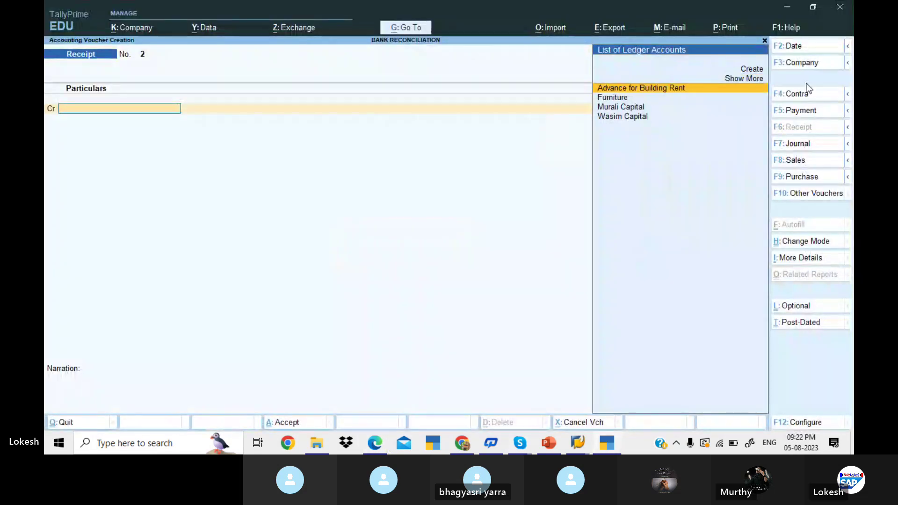
left_click(796, 52)
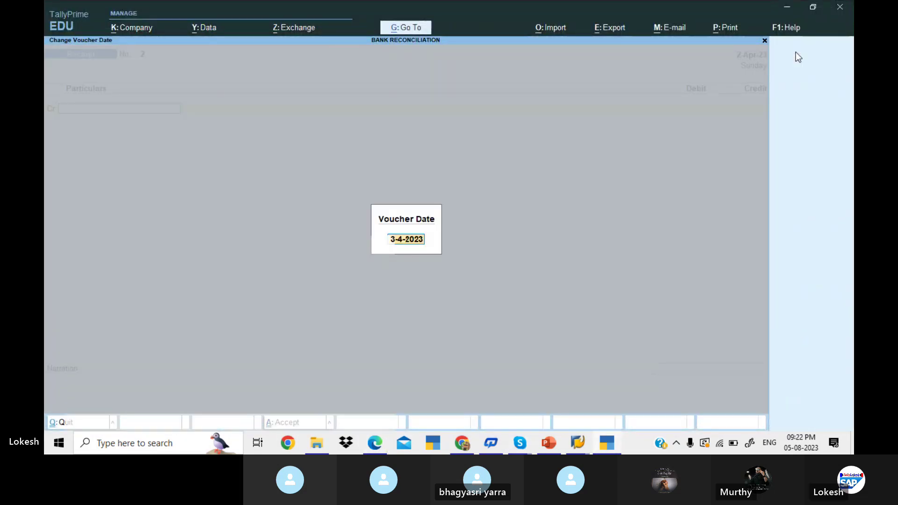
key("alt+Tab")
key("alt+Tab")
type("1-6")
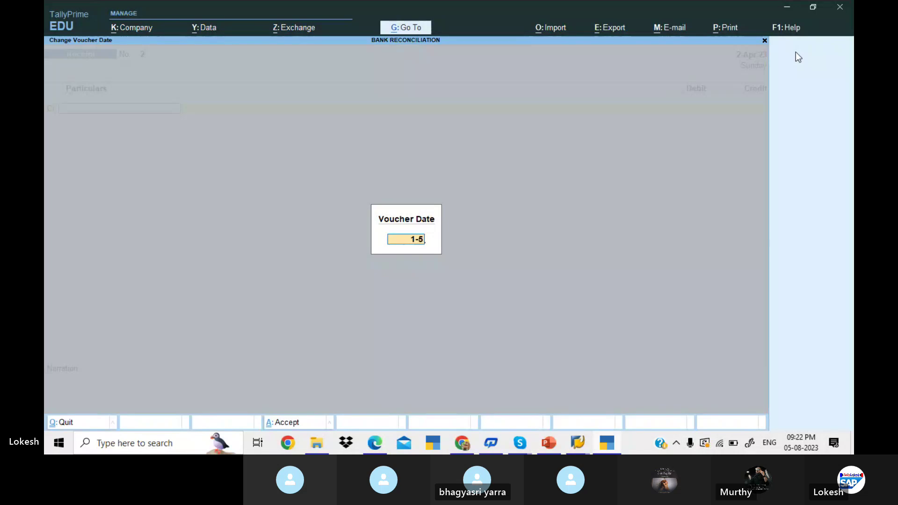
key("Return")
- Check the lender in the problem PDF and start a new ledger named Interfex Services from the receipt's credit line
key("alt")
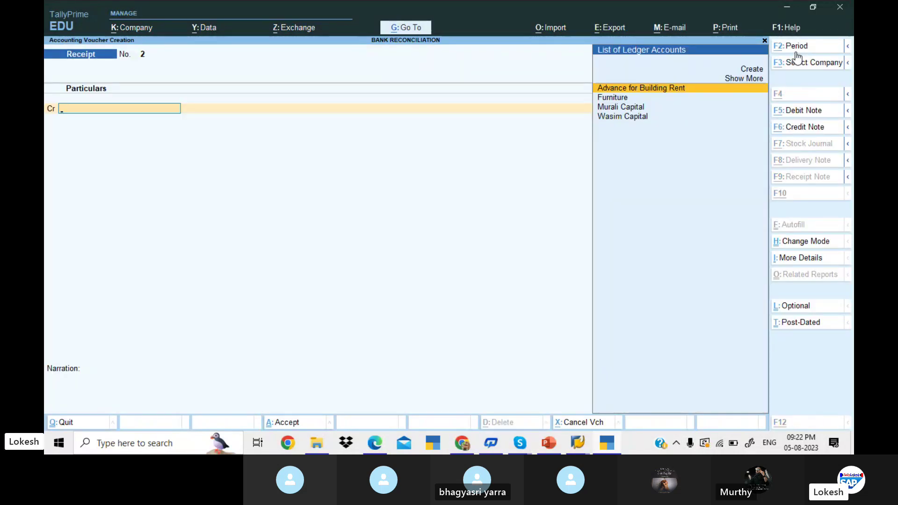
key("alt+Tab")
key("alt+Tab")
key("alt+c")
type("In")
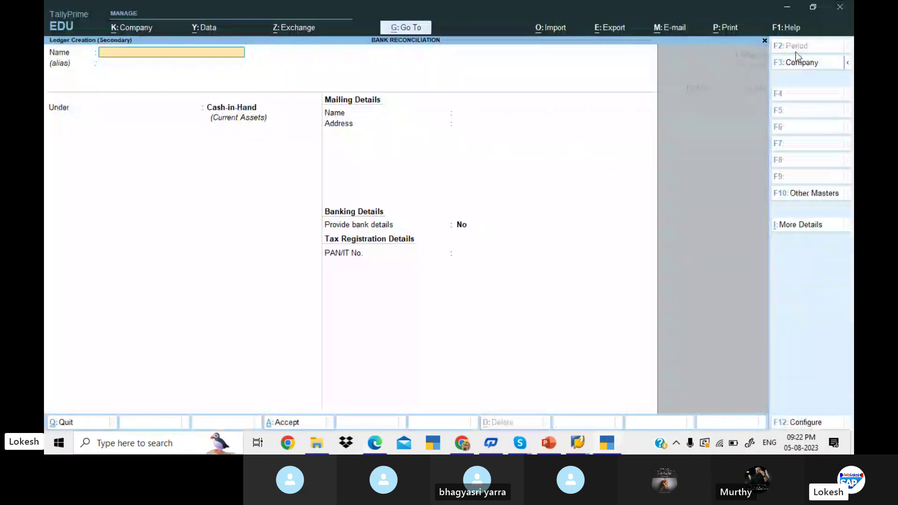
type("terfe")
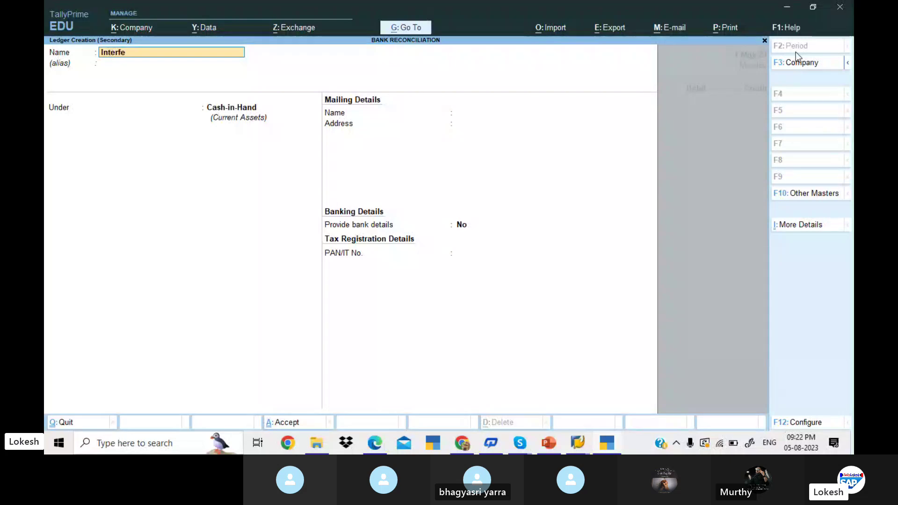
type("x")
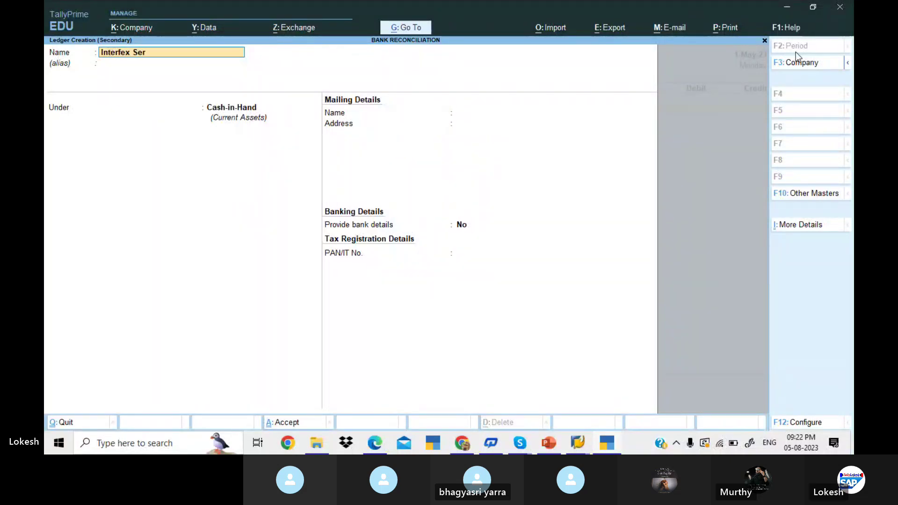
type(" Services")
key("Return")
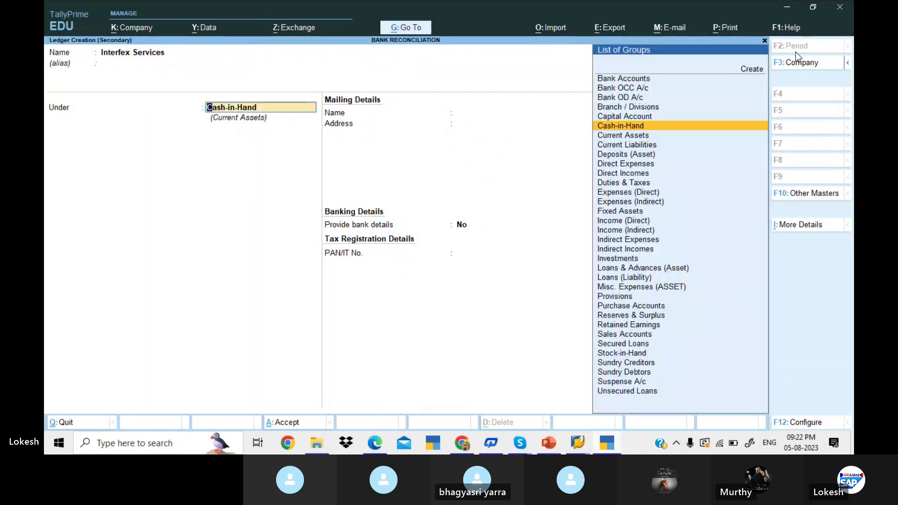
- Place the Interfex Services ledger under Loans (Liability) and save it with its other details left at default
type("Lo")
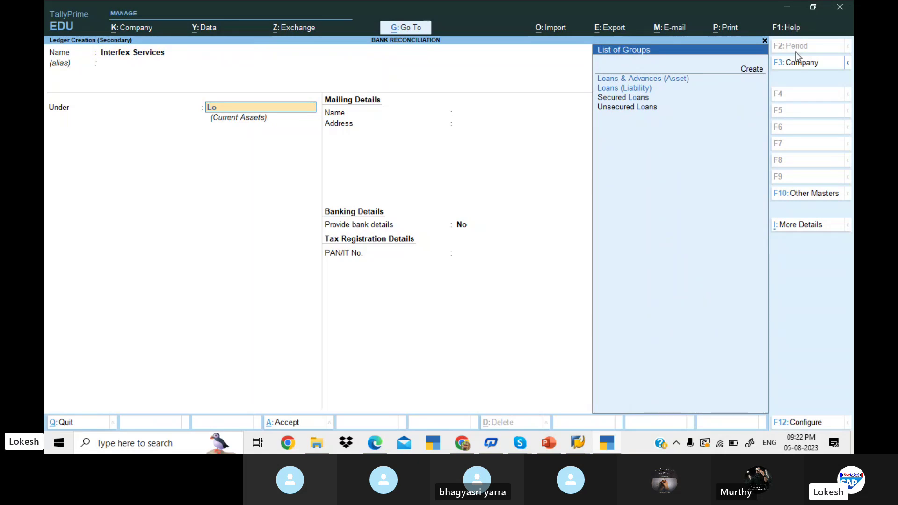
key("Down")
key("Return")
key("Return")
key("Return")
key("Return")
key("Return")
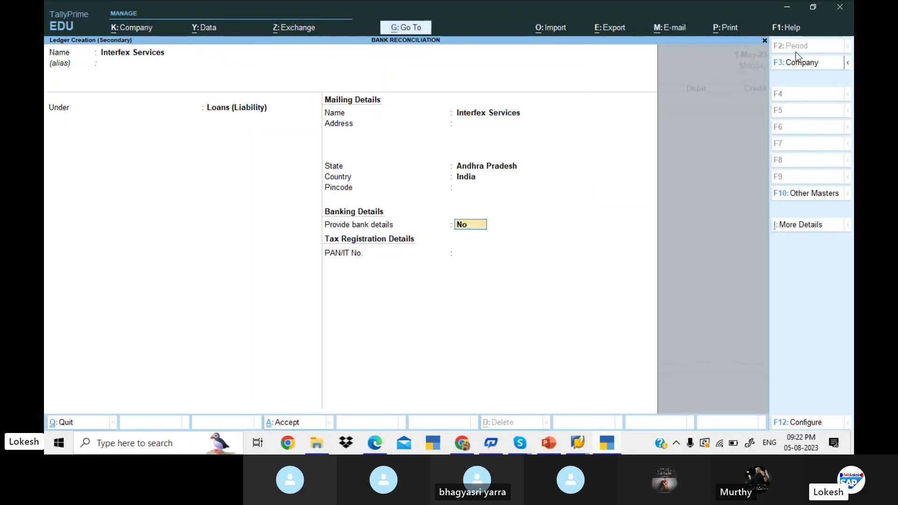
key("Return")
- Check the loan amount in the problem PDF and credit Interfex Services with 75,000
key("alt+Tab")
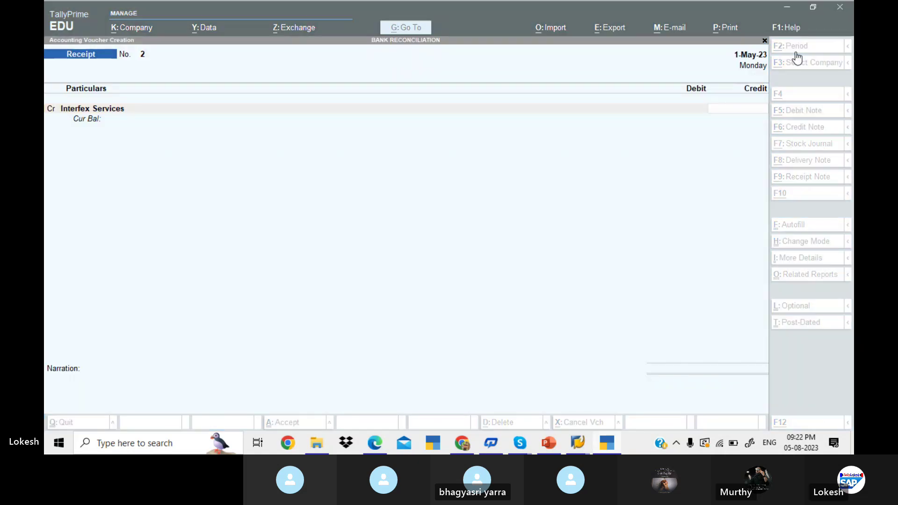
key("alt+Tab")
type("75000")
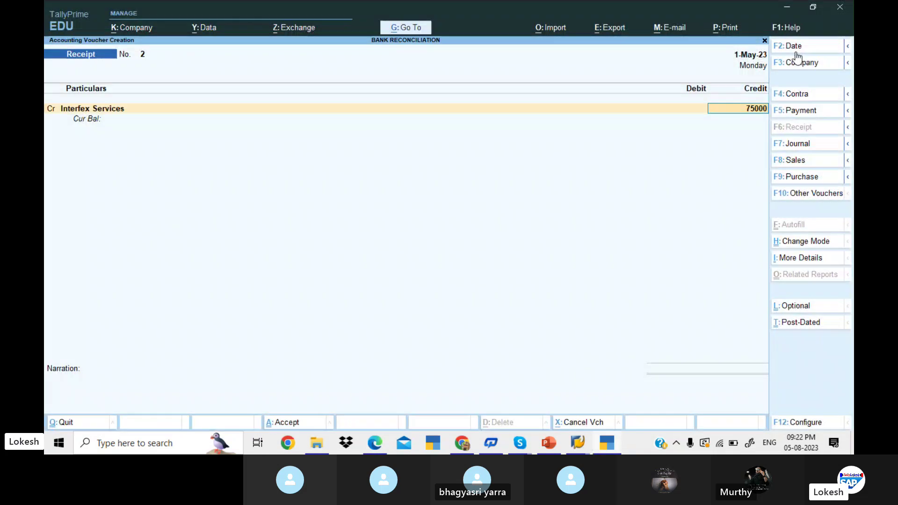
key("Return")
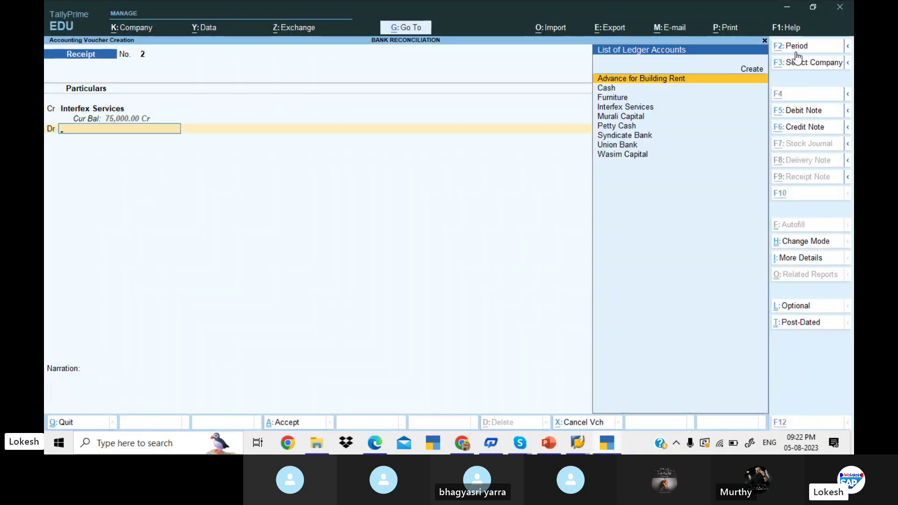
- Check the receiving bank in the problem PDF, debit Union Bank with 75,000 and accept the receipt voucher
key("alt+Tab")
key("alt+Tab")
key("Return")
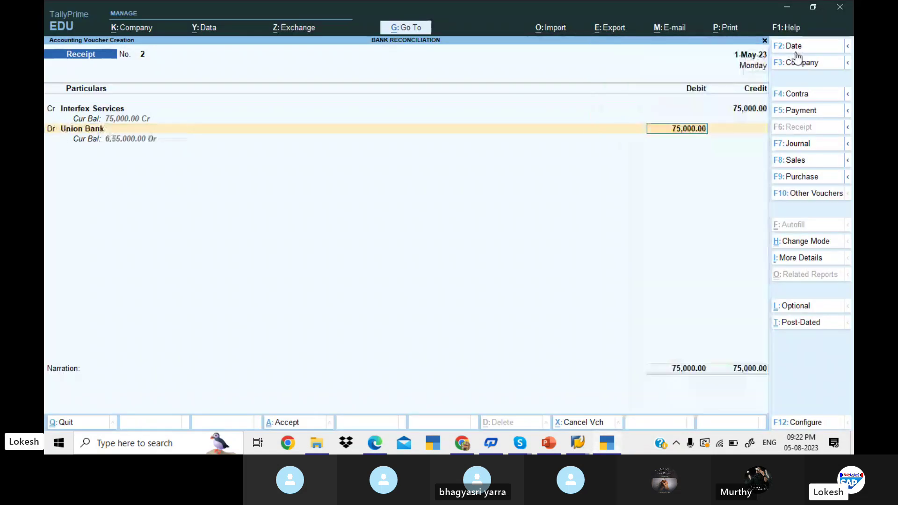
key("Return")
key("Return")
key("Return")
key("Return")
key("Return")
key("Return")
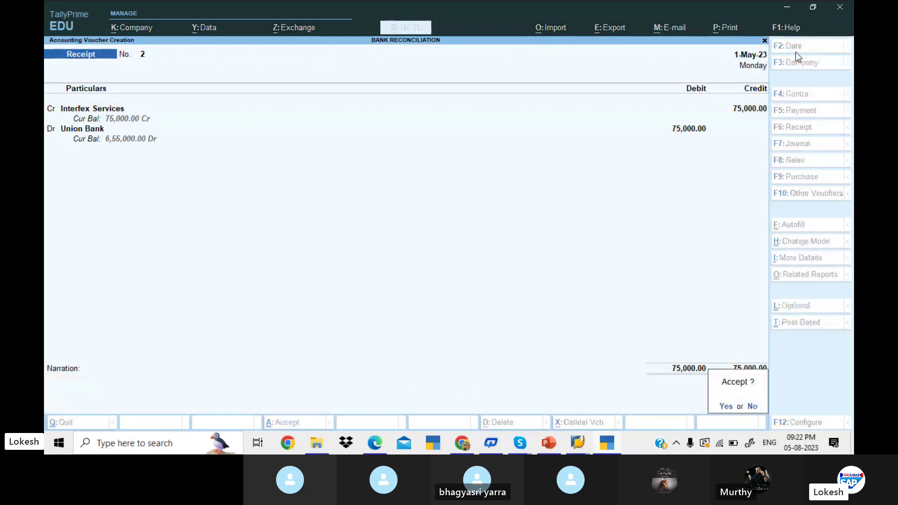
key("Return")
- Check the rent transaction in the problem PDF and start a payment voucher dated 2-5
key("alt+Tab")
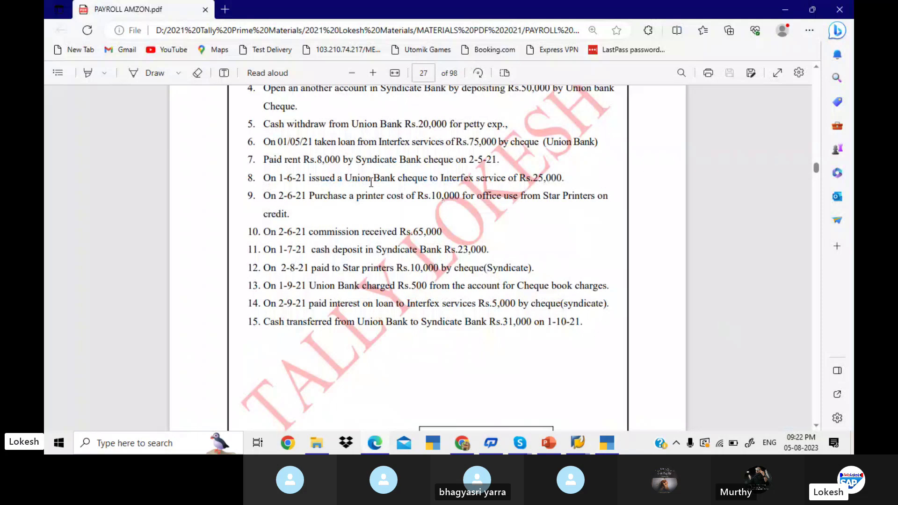
key("alt+Tab")
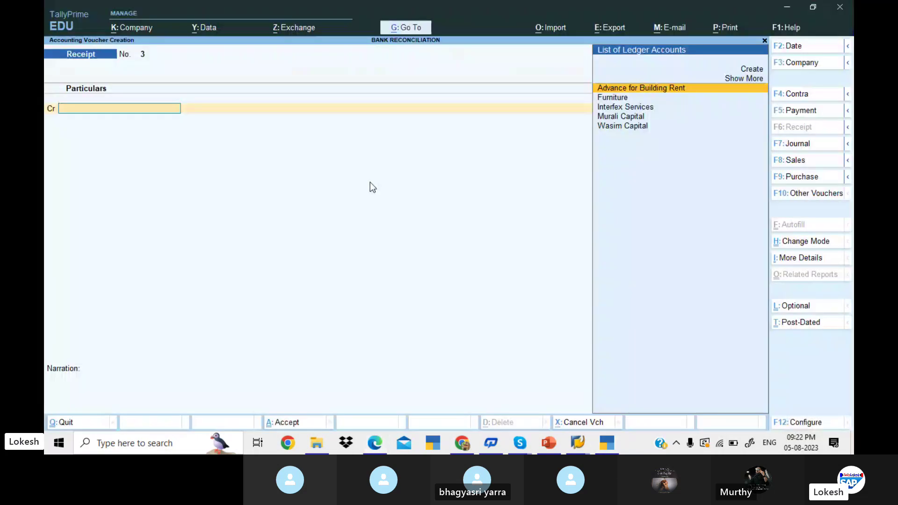
left_click(801, 113)
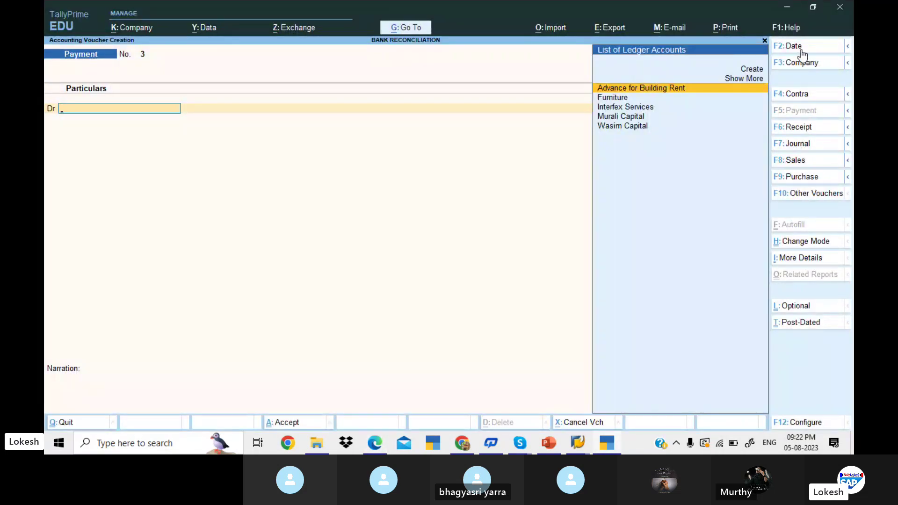
left_click(802, 49)
type("2-5")
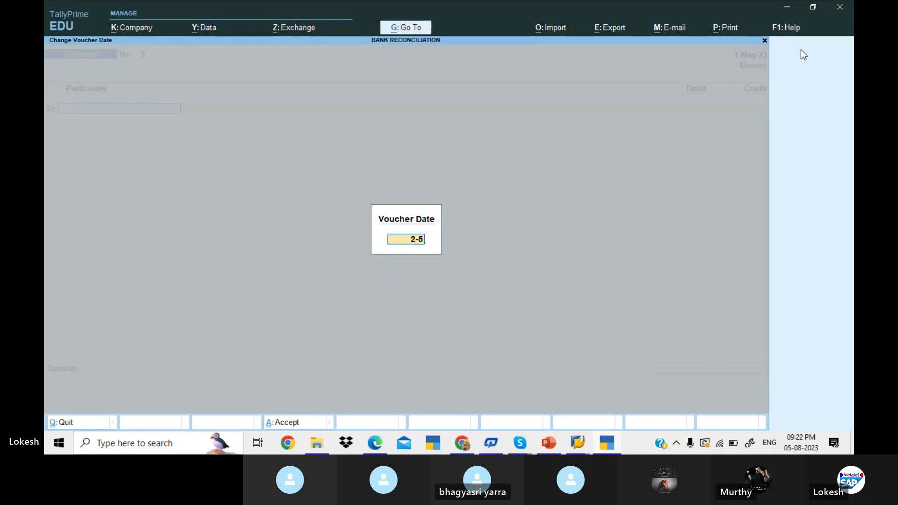
key("Return")
- Create a ledger named Rent under Indirect Expenses from the payment's debit line and save it with other details left at default
type("f")
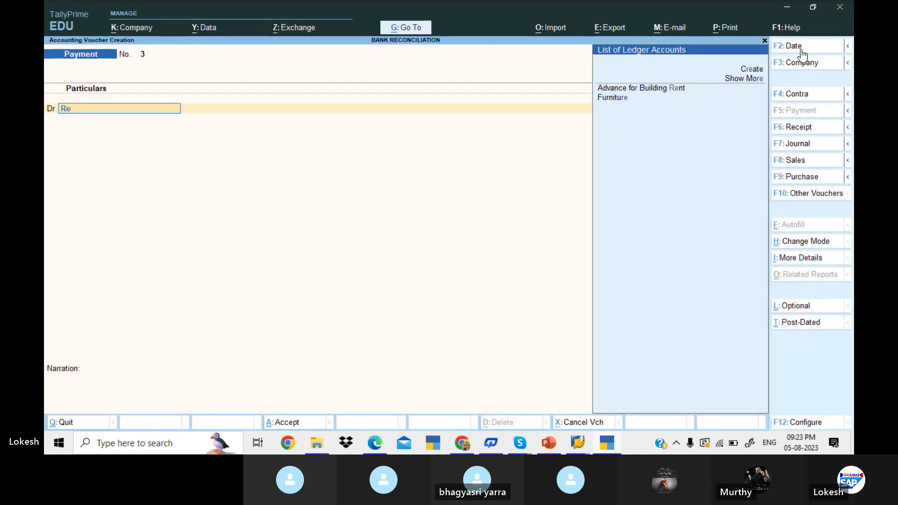
key("alt+c")
type("Rent")
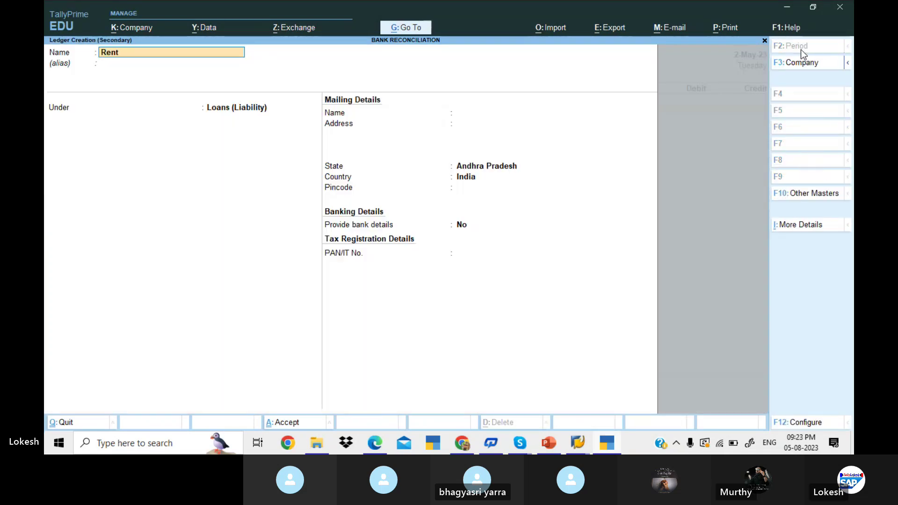
key("Return")
type("Ind")
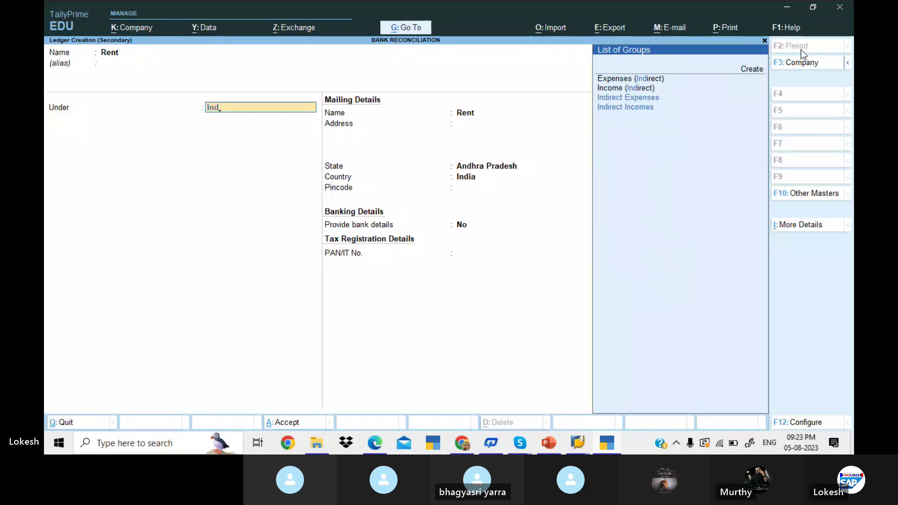
key("Return")
key("Return")
key("y")
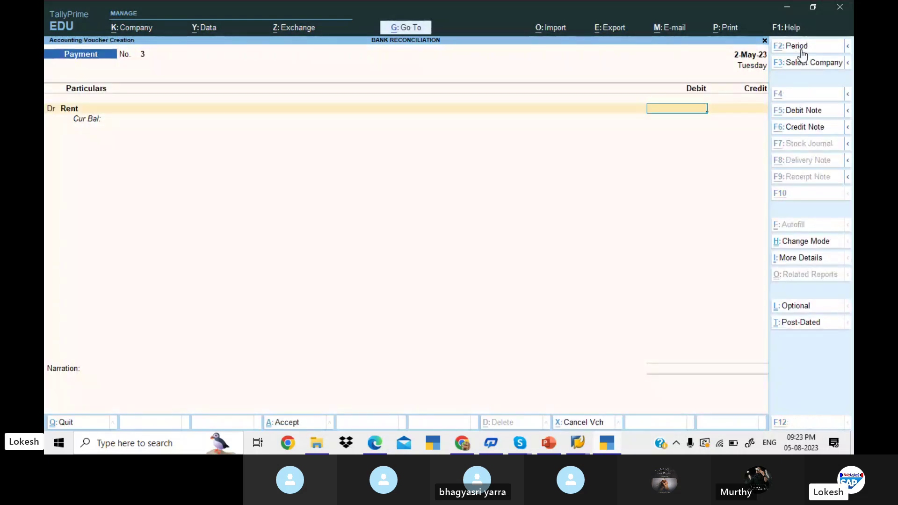
- Check the rent amount in the problem PDF and debit Rent with 8,000
key("alt")
key("alt+Tab")
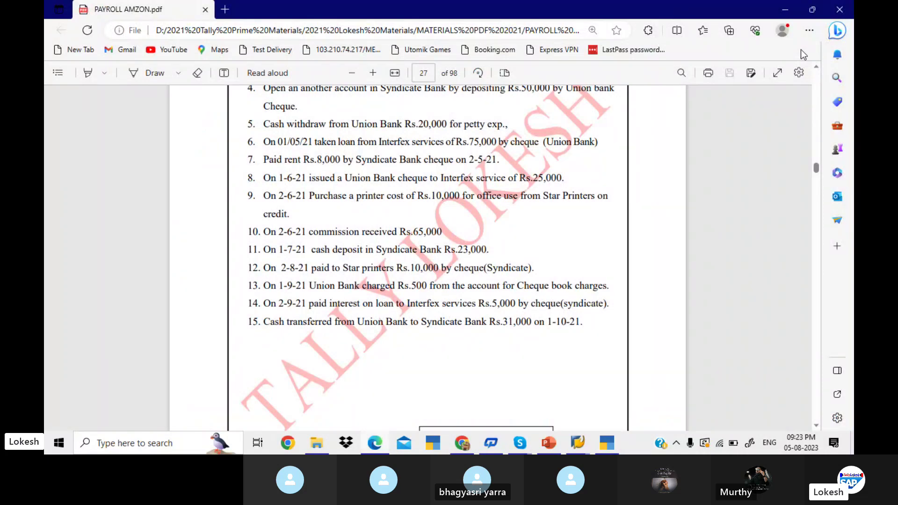
key("alt+Tab")
type("8000")
key("Return")
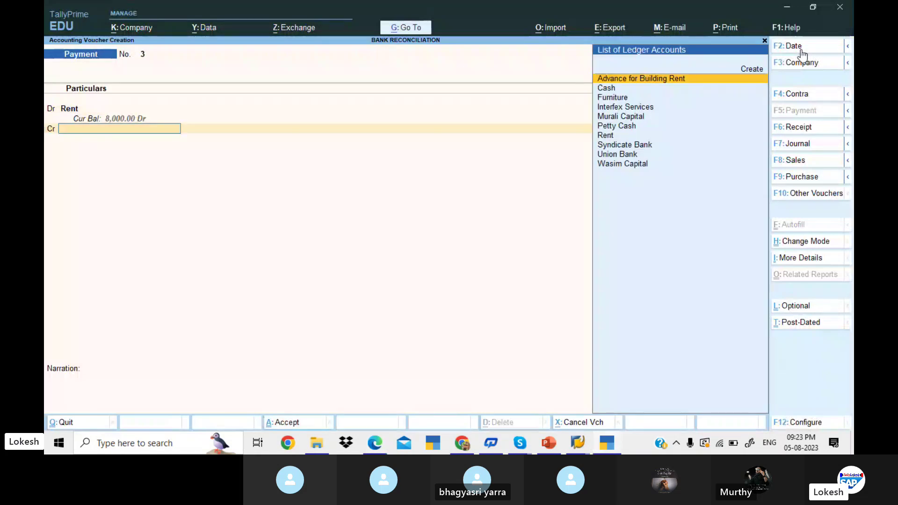
- Check the paying bank in the problem PDF and set Syndicate Bank as the ledger on the rent payment's credit line
key("Return")
key("alt")
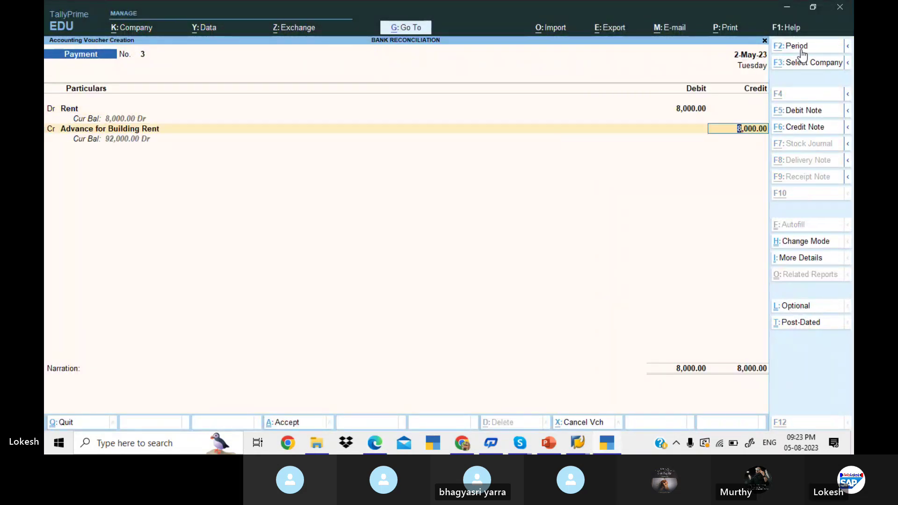
key("alt+Tab")
key("alt+Tab")
key("BackSpace")
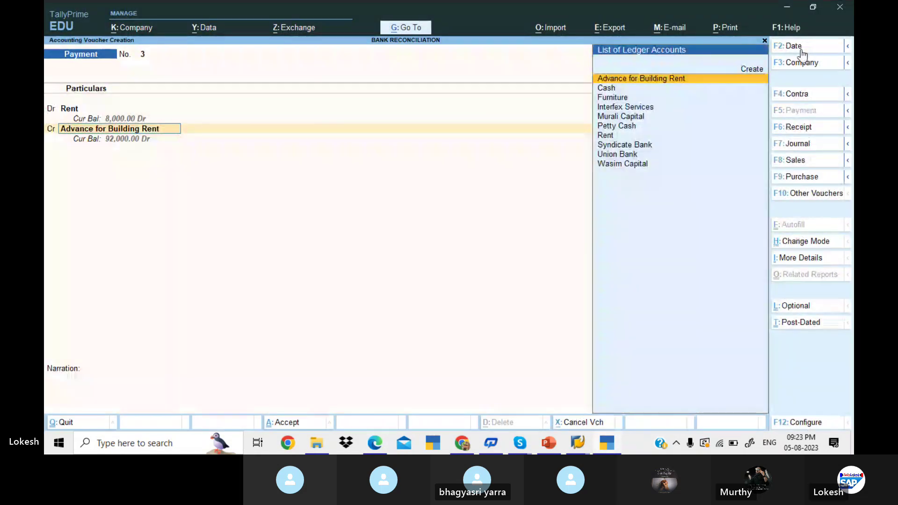
type("syn")
key("Return")
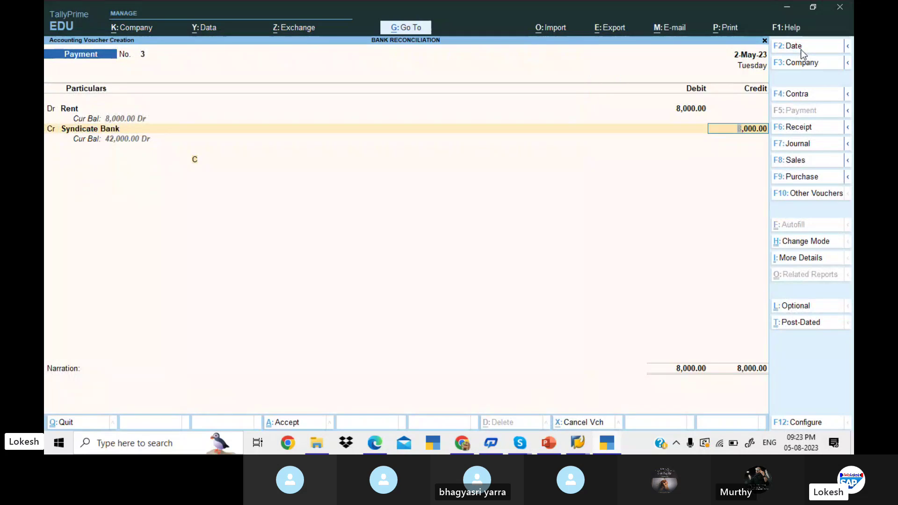
- Credit Syndicate Bank with 8,000 and accept the rent payment voucher without a narration
key("Return")
key("Return")
key("Return")
key("Return")
key("Return")
key("Return")
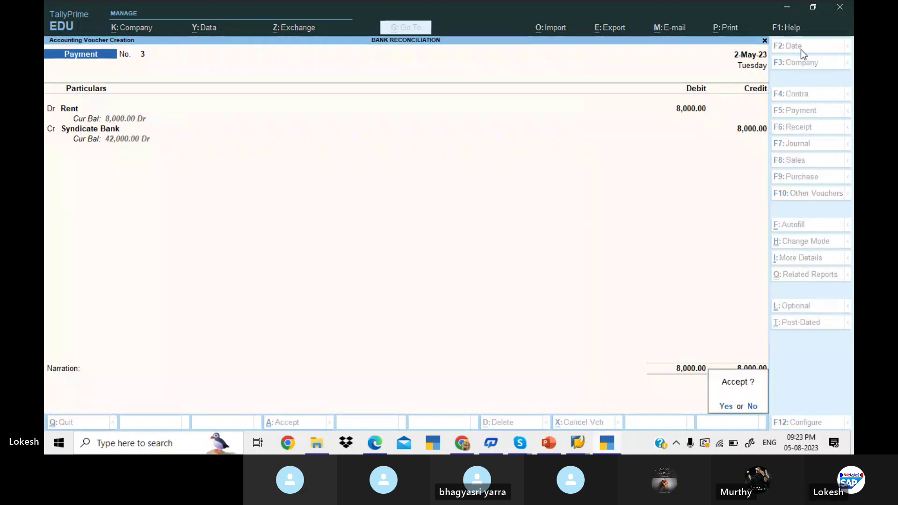
key("Return")
- Check the Interfex repayment transaction in the problem PDF and date the new payment voucher 1-6
key("alt+Tab")
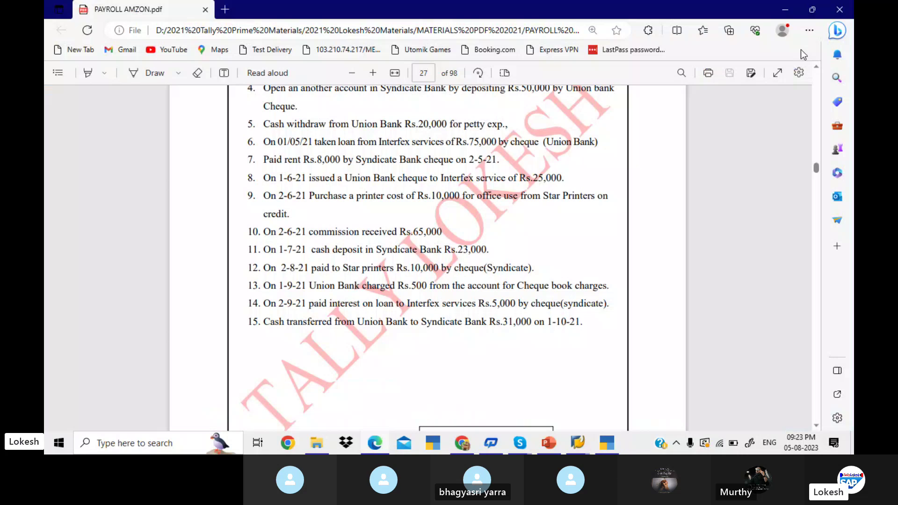
key("alt+Tab")
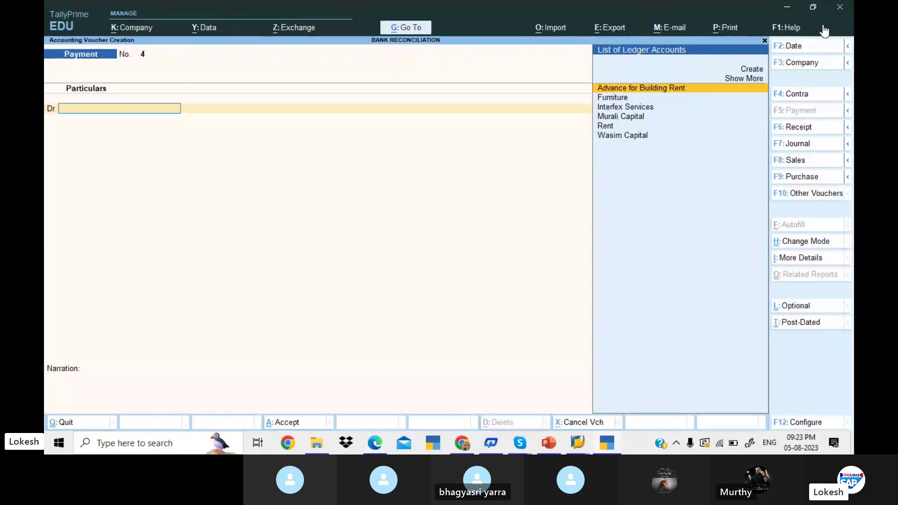
left_click(812, 47)
type("5-8")
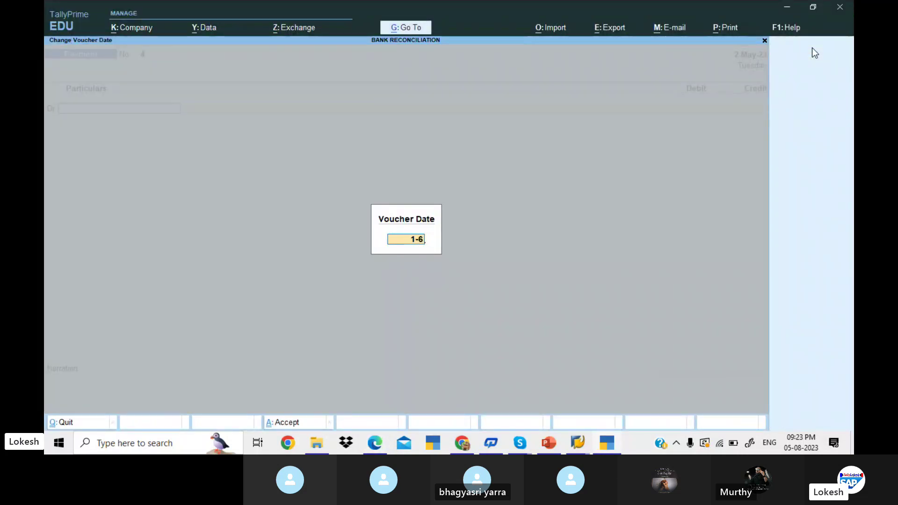
key("Return")
- Choose Interfex Services on the debit line, check the repayment amount in the problem PDF and debit it with 25,000
type("in")
key("Return")
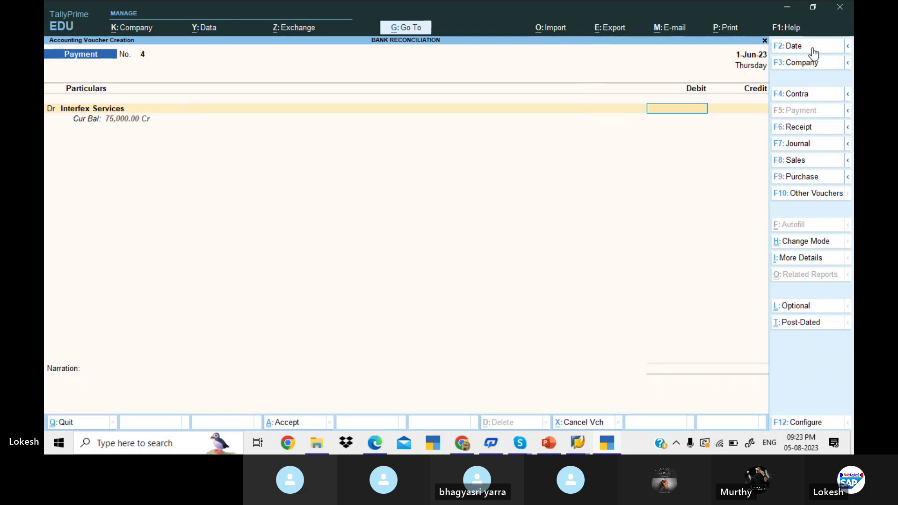
key("alt+Tab")
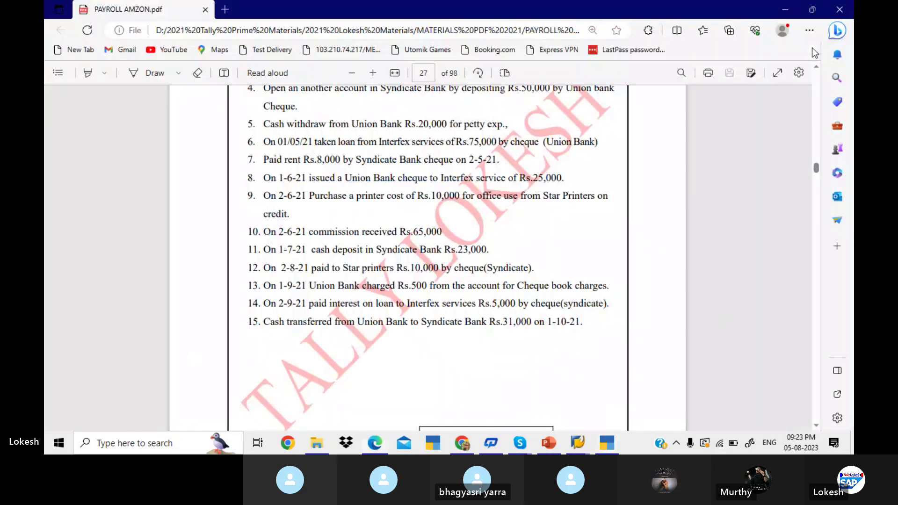
key("alt+Tab")
type("25000")
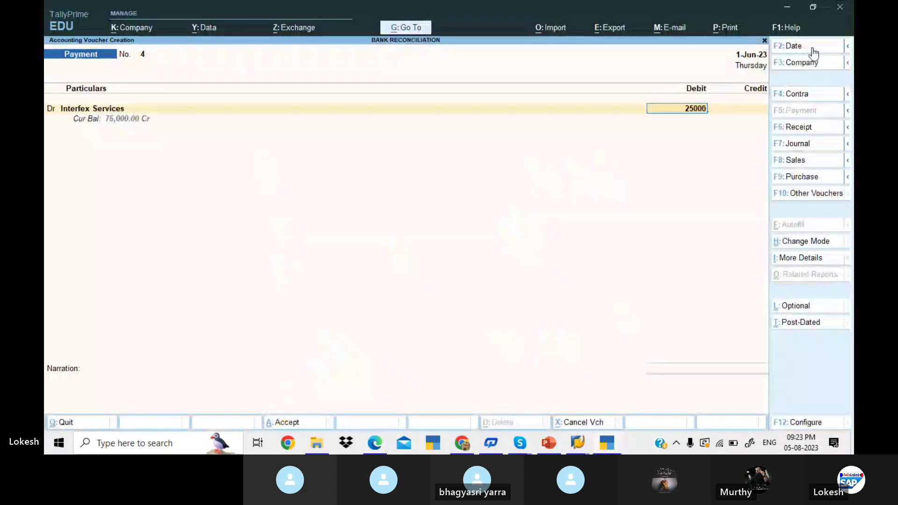
key("Return")
key("Return")
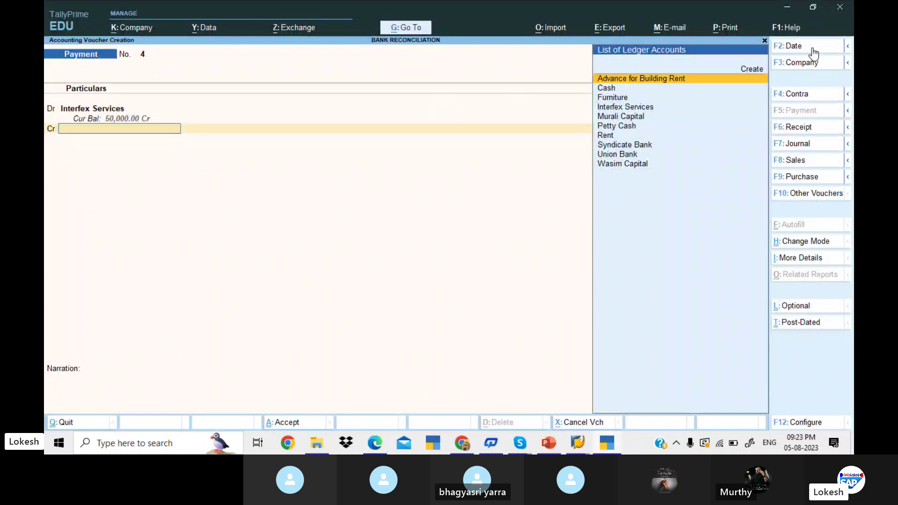
- Check the paying bank in the problem PDF, credit Union Bank with 25,000 and accept the payment voucher
type("U")
key("alt+Tab")
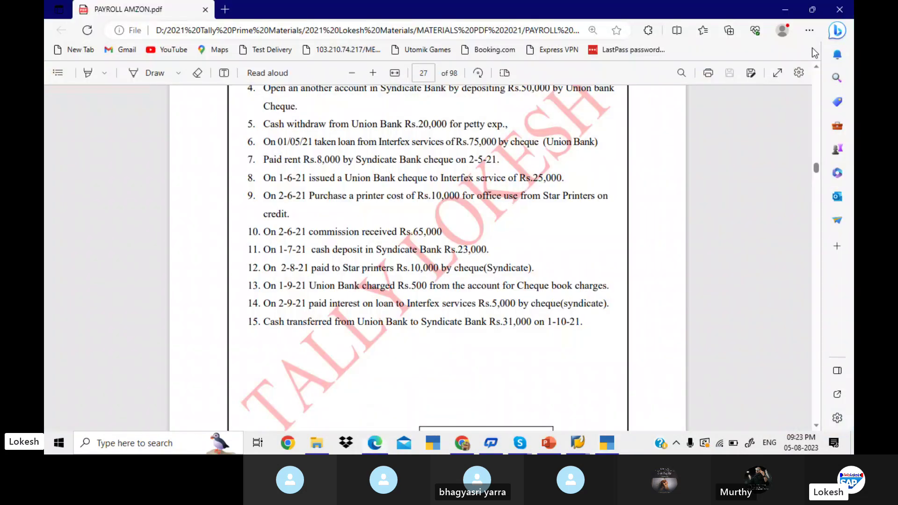
key("alt+Tab")
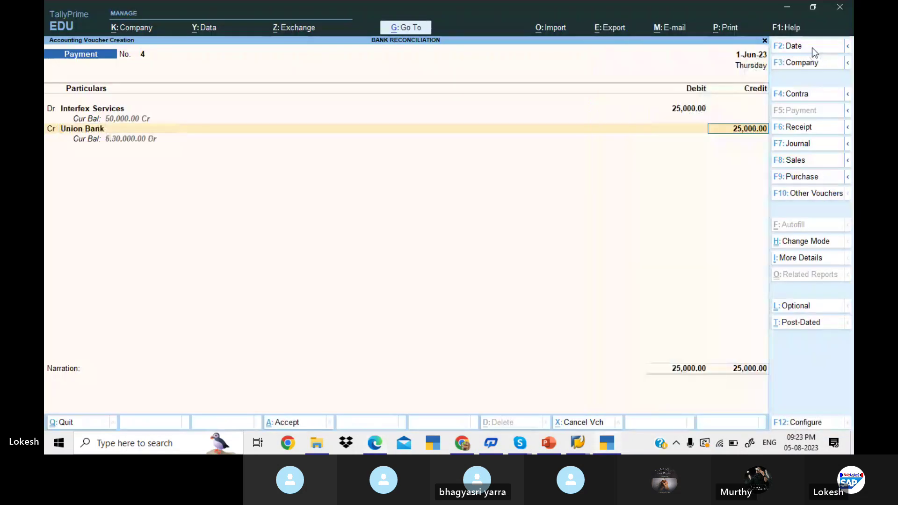
key("Return")
key("Return")
key("Return")
key("Return")
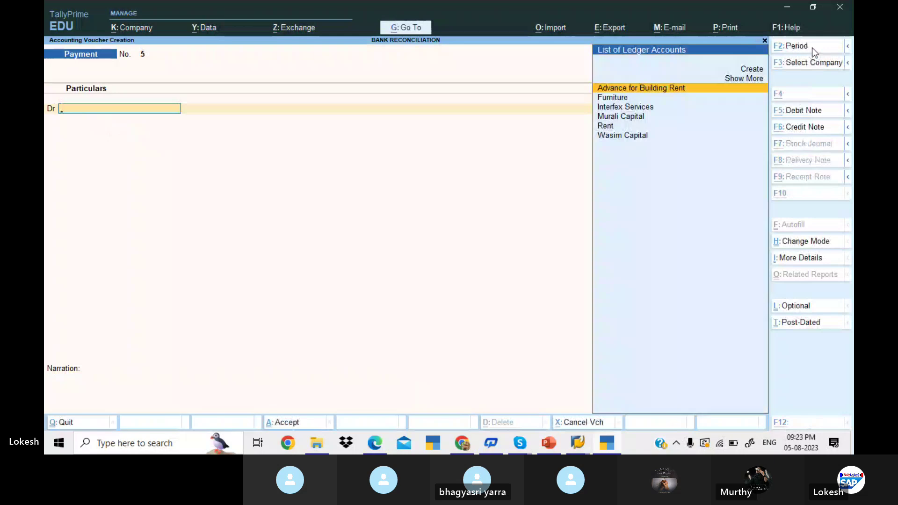
- Check the credit purchase of the printer in the problem PDF and start a journal voucher dated 2-6
key("alt+Tab")
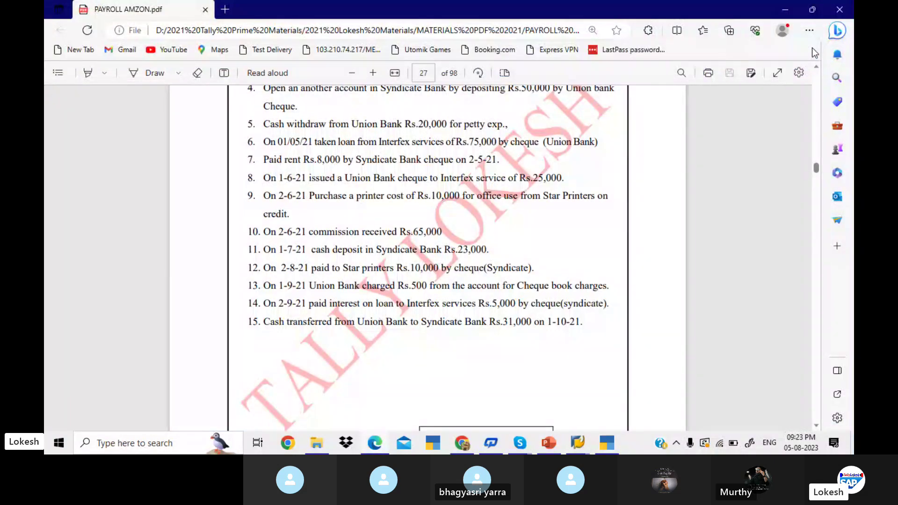
key("alt+Tab")
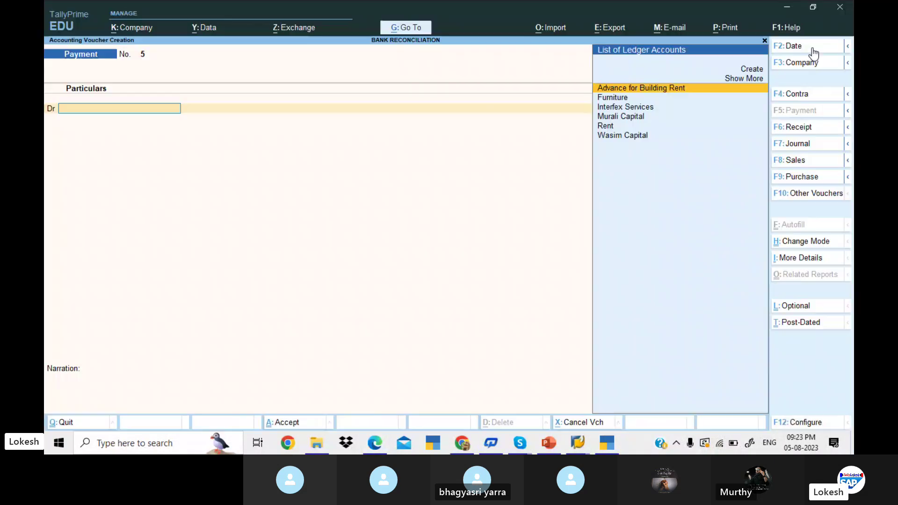
left_click(801, 150)
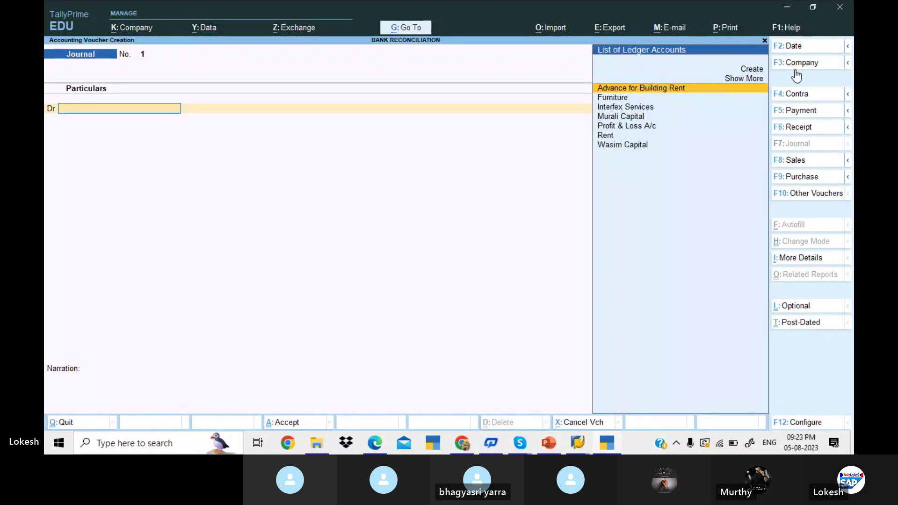
left_click(796, 46)
type("3-6")
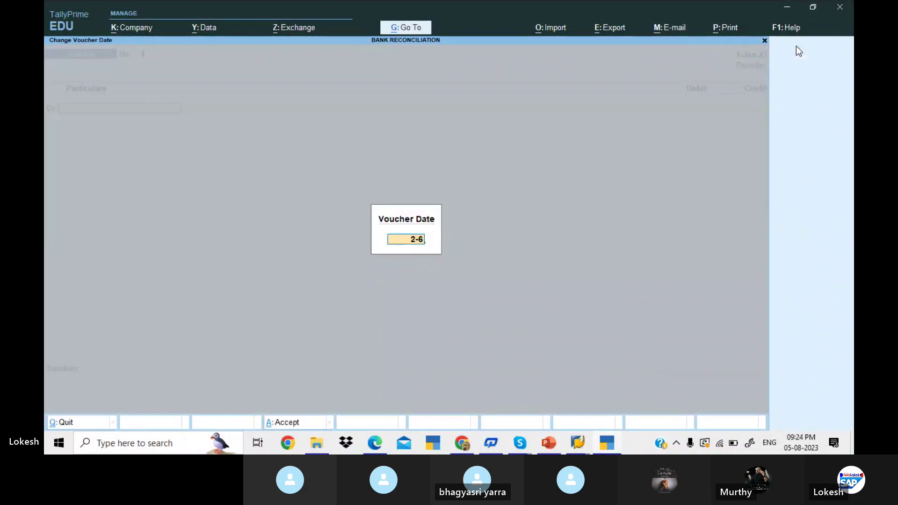
key("Return")
- Create a ledger named Printer under Fixed Assets from the journal's debit line and save it with other details left at default
key("alt+c")
type("Printer")
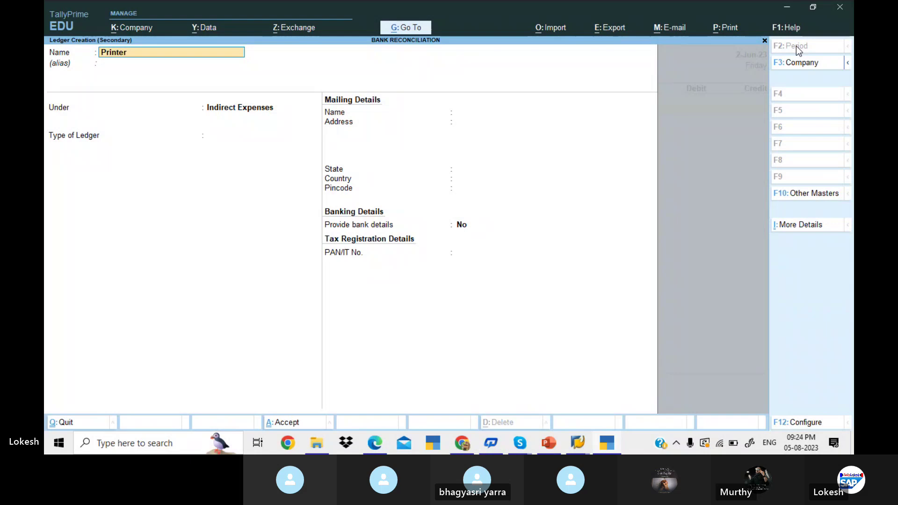
key("Return")
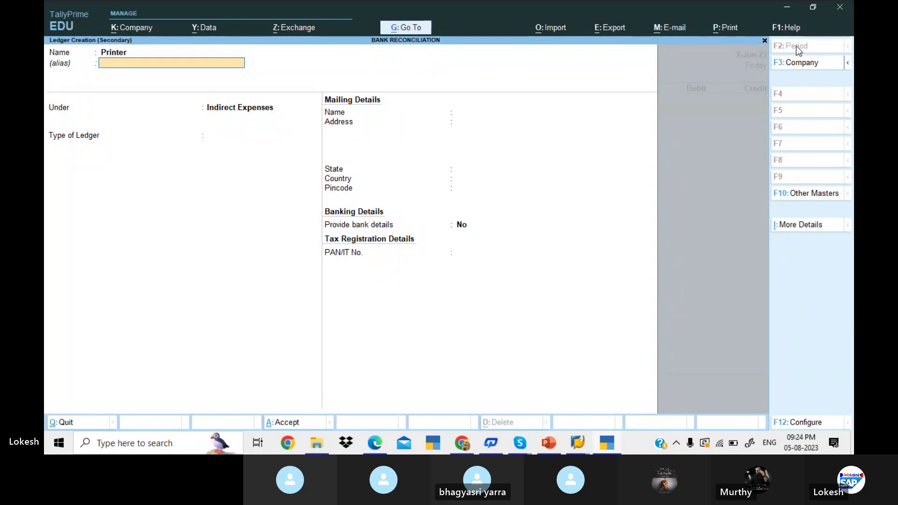
key("Return")
type("fix")
key("Return")
key("Return")
key("Return")
key("Return")
key("Return")
key("Return")
key("Return")
key("Return")
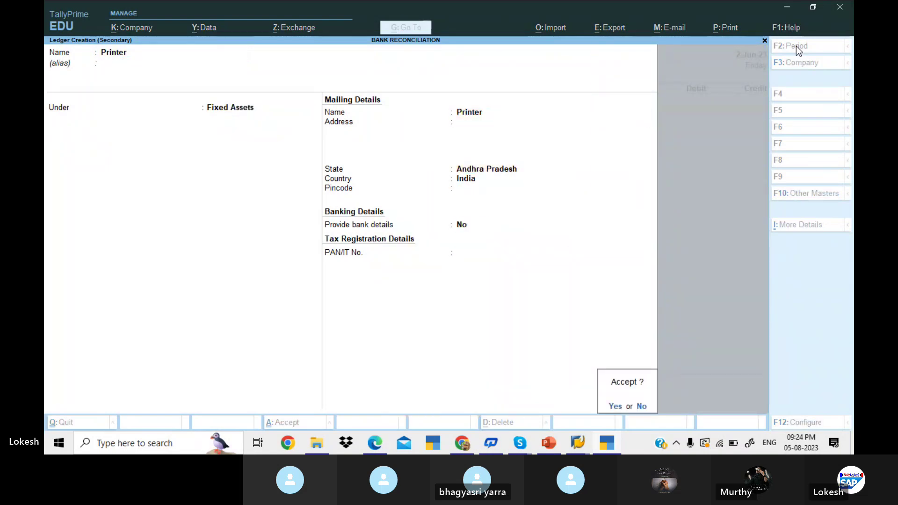
key("Return")
- Check the printer's cost in the problem PDF and debit Printer with 10,000
key("alt+Tab")
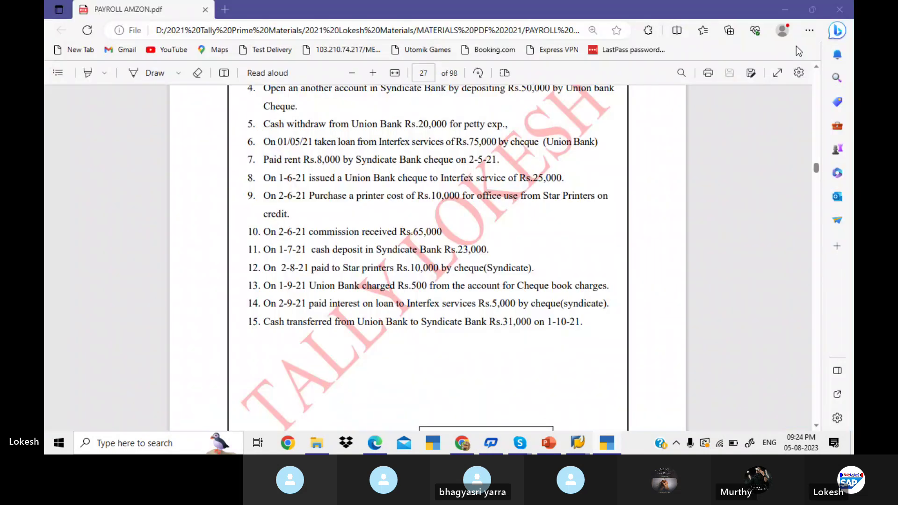
key("alt+Tab")
type("10000")
key("Return")
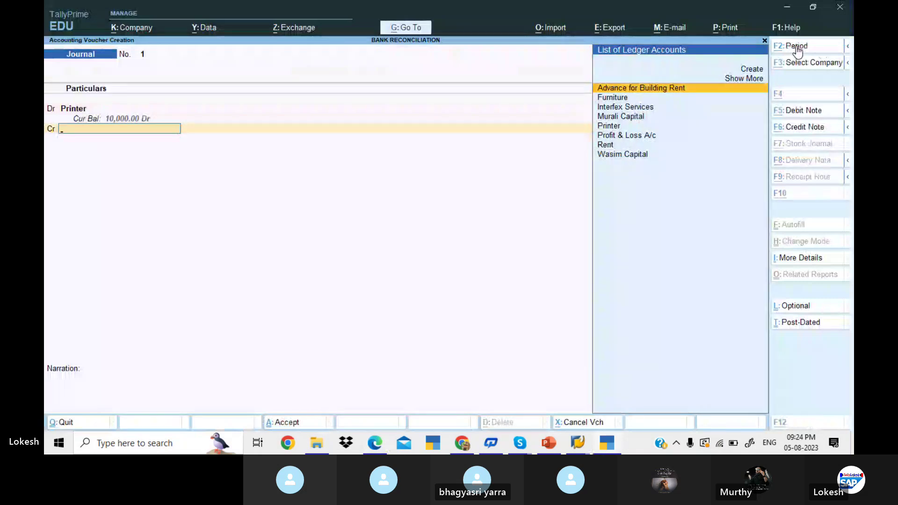
- Check the supplier in the problem PDF and create a ledger named Star Printers under Sundry Creditors from the journal's credit line
key("alt+Tab")
key("alt+Tab")
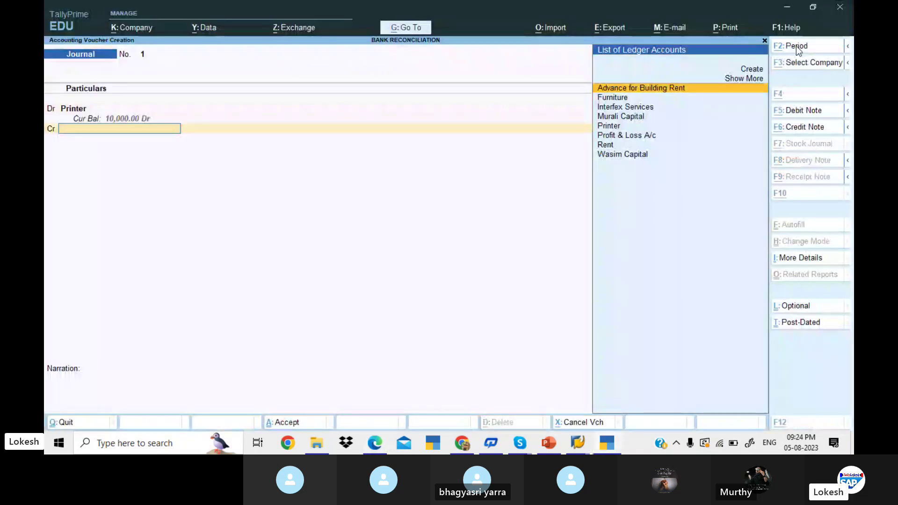
key("alt+c")
type("Star")
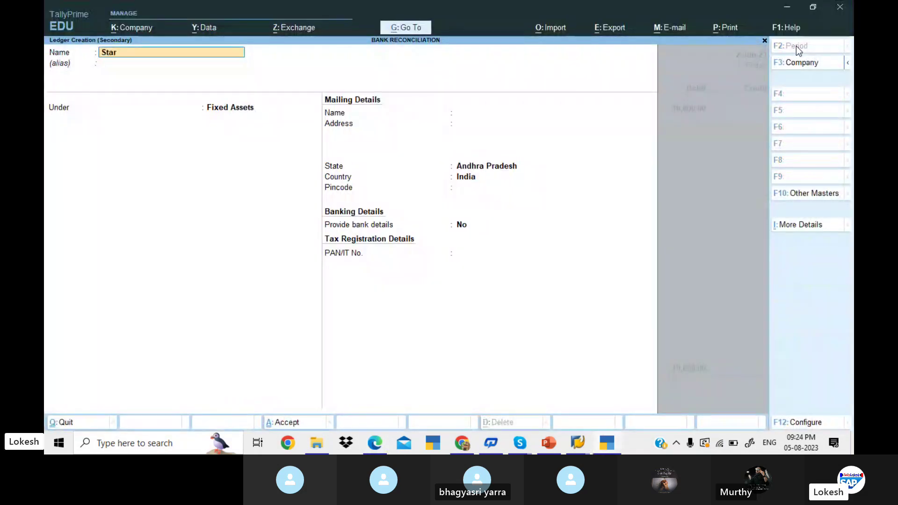
type(" Printers")
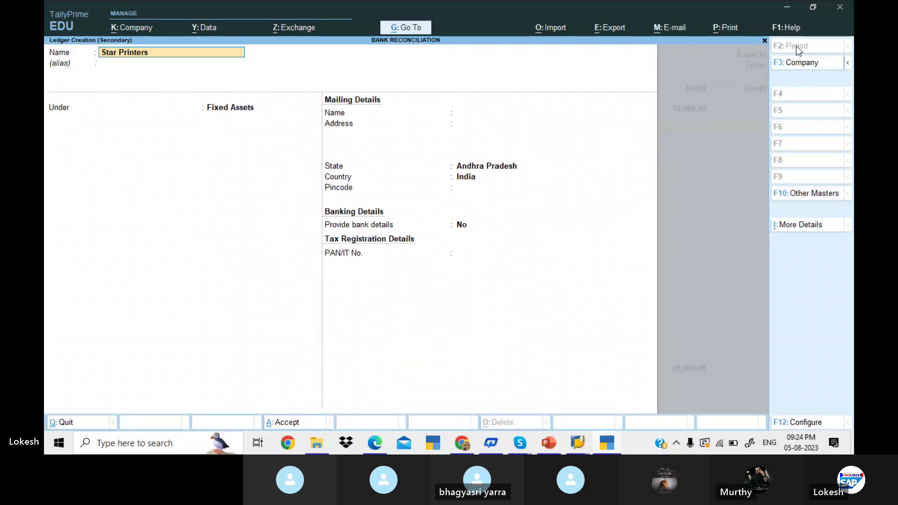
key("Return")
type("Sun")
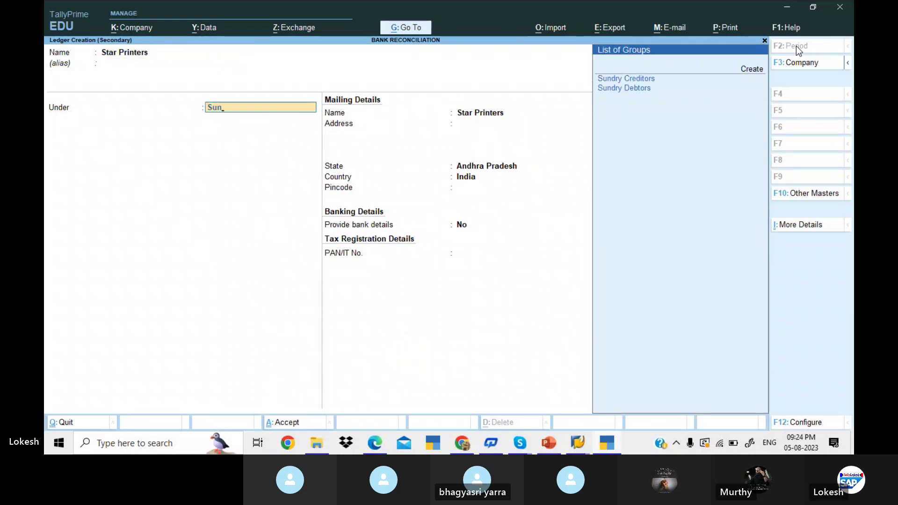
key("Return")
key("Return")
key("Return")
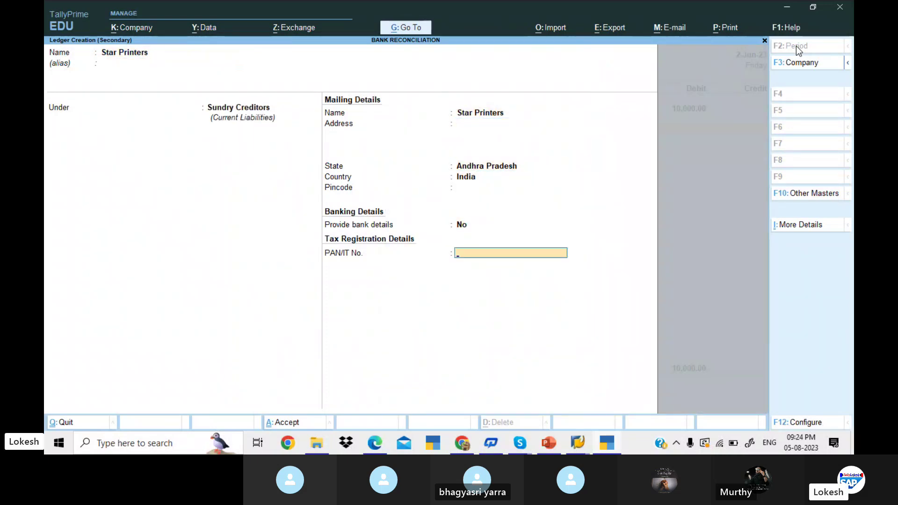
- Save the Star Printers ledger, credit it with 10,000 and accept the journal voucher without a narration
key("Return")
key("Return")
key("Return")
key("Return")
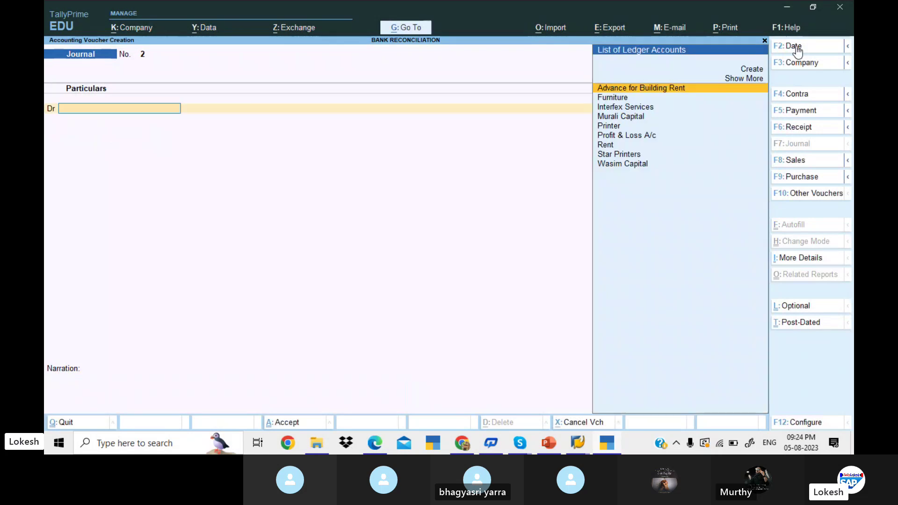
- Check the commission transaction in the problem PDF and start a receipt voucher dated 2-Jun-23
key("alt+Tab")
key("Down")
key("Down")
key("Down")
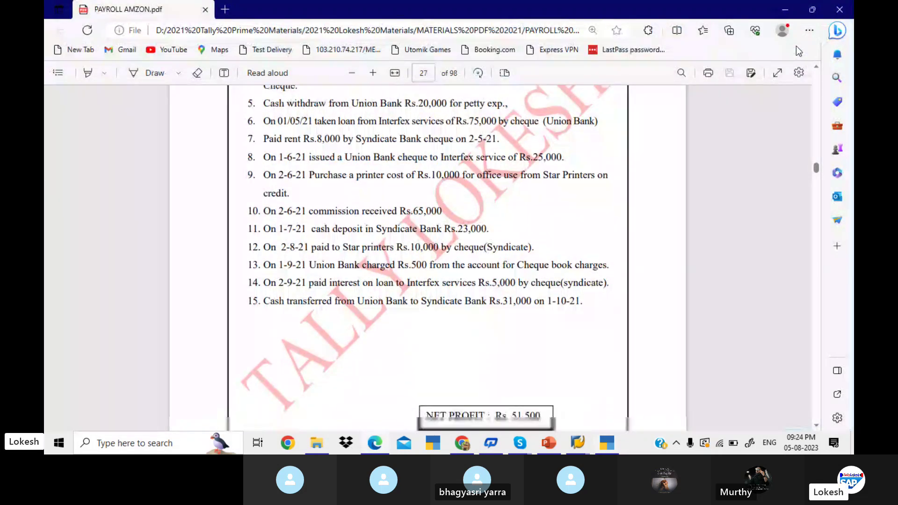
key("alt+Tab")
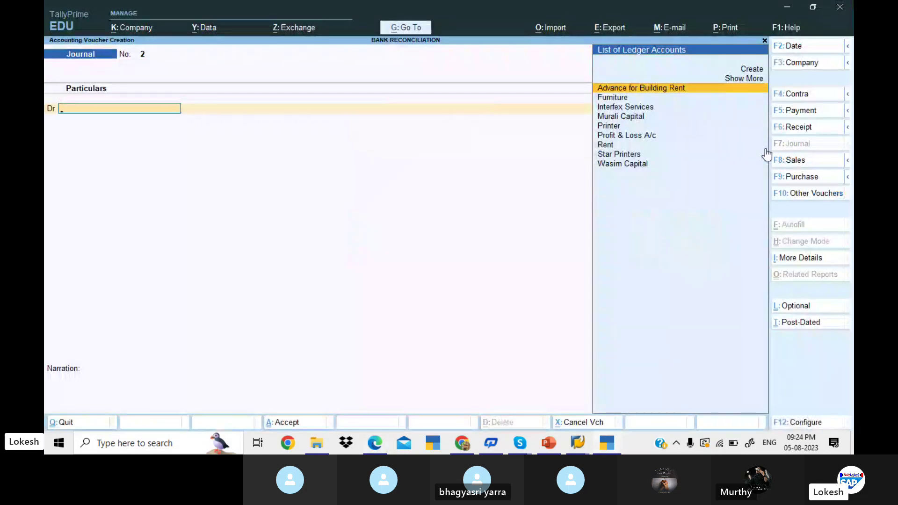
left_click(812, 127)
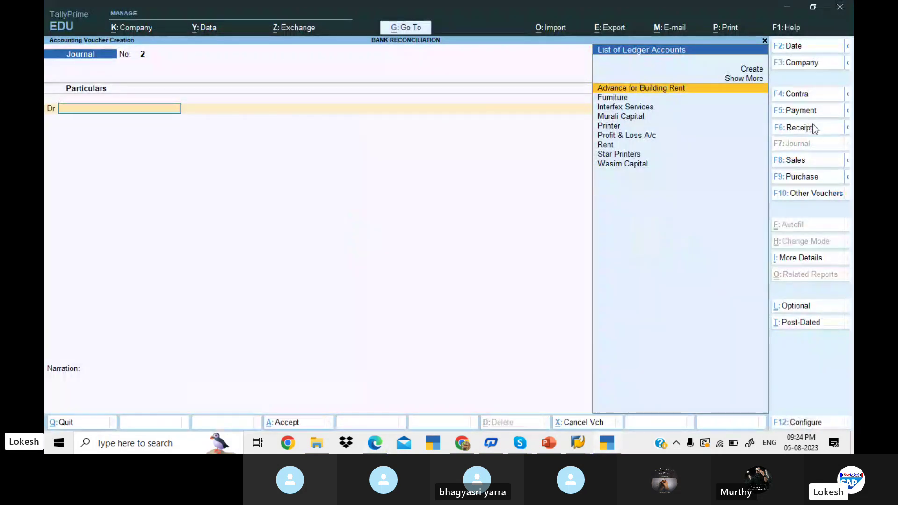
left_click(807, 47)
type("2-4")
key("Return")
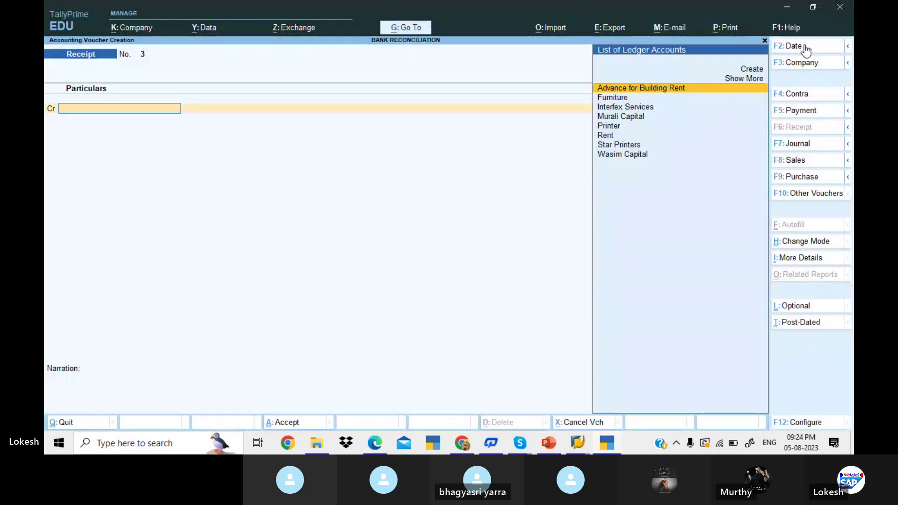
- Create a ledger named Commission Received under Indirect Incomes from the receipt's credit line and save it
key("alt+c")
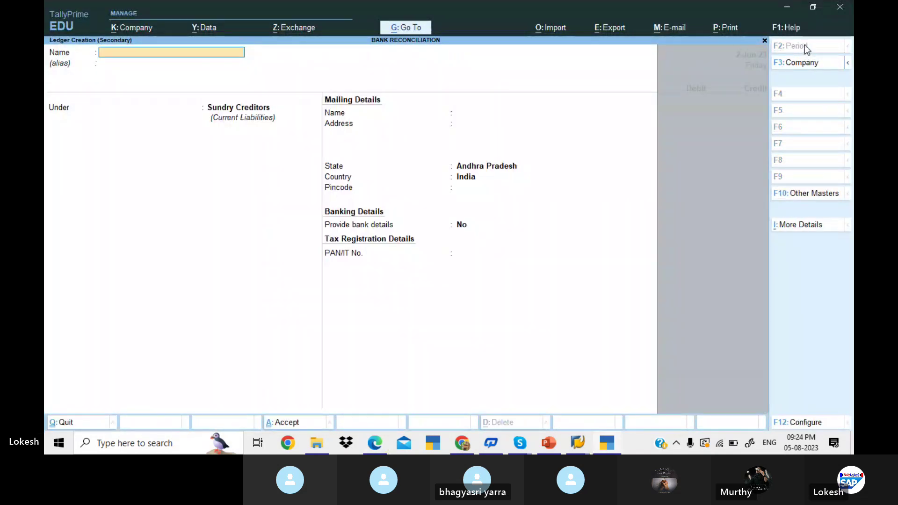
type("Commisson REceived")
key("Return")
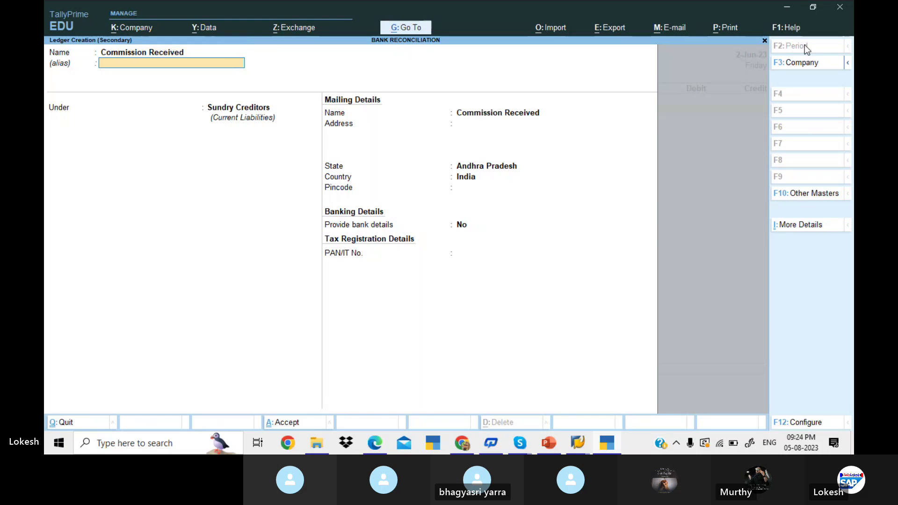
key("Return")
type("Ind")
key("Down")
key("Down")
key("Down")
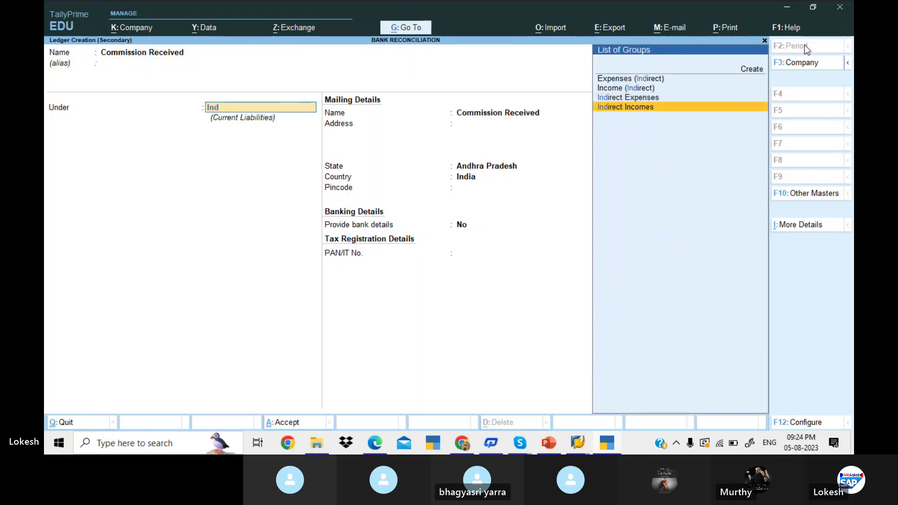
key("Return")
key("ctrl+a")
- Check the commission amount in the problem PDF, credit Commission Received and debit Cash with 65,000, and accept the receipt voucher
key("alt+Tab")
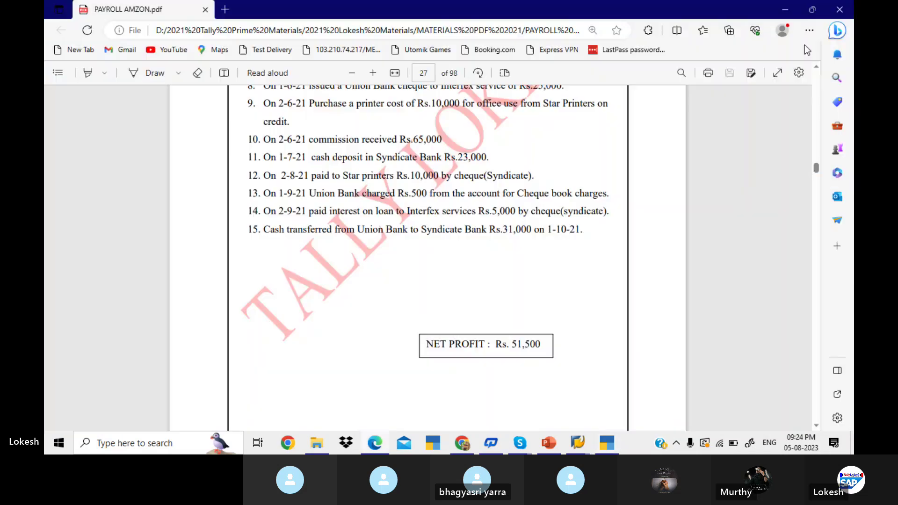
key("alt+Tab")
type("65000")
key("Return")
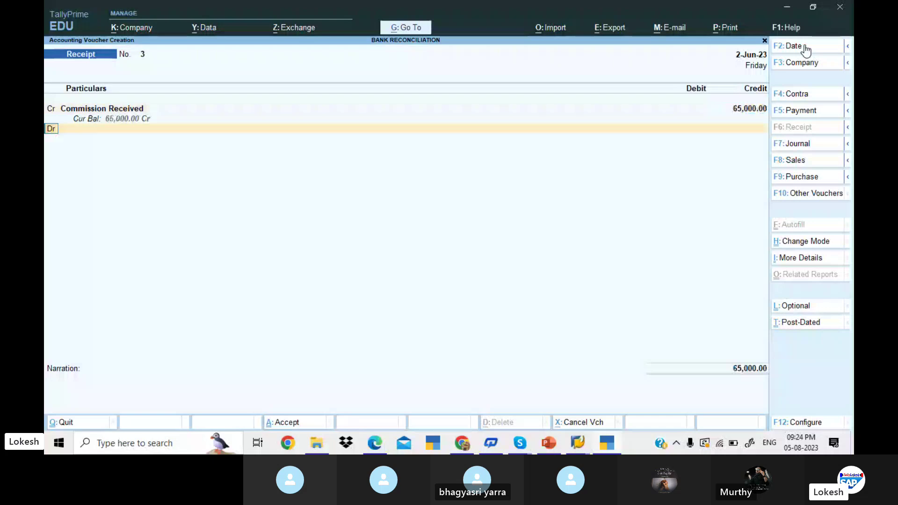
key("Return")
key("Return")
key("Return")
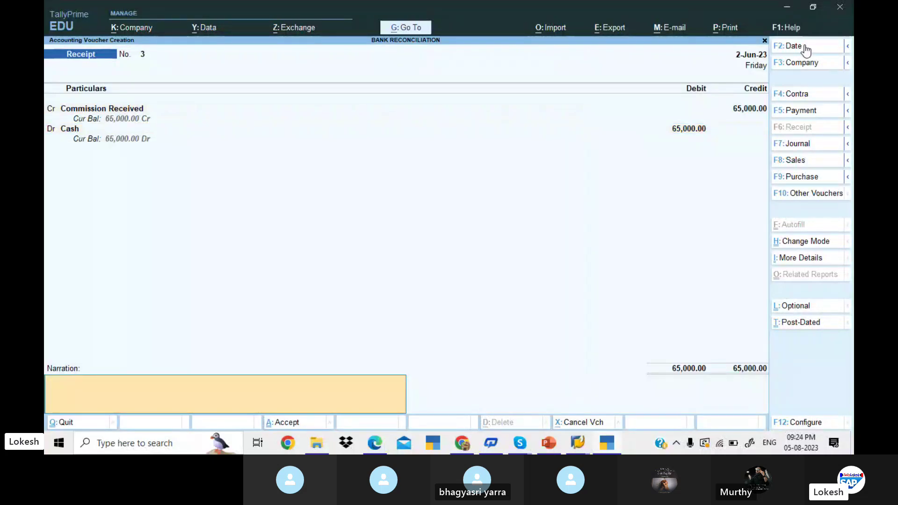
key("Return")
key("Return")
- Check the cash deposit transaction in the problem PDF and start a contra voucher dated 1-7
key("alt+Tab")
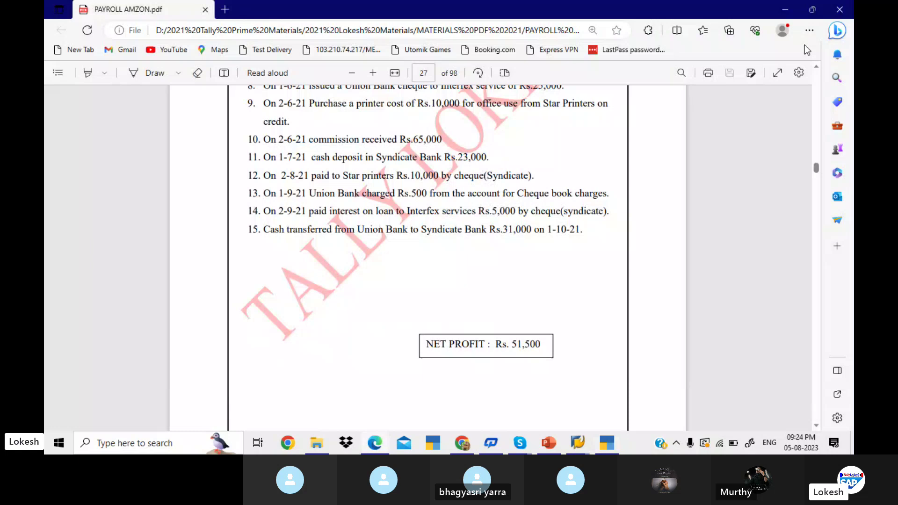
key("alt+Tab")
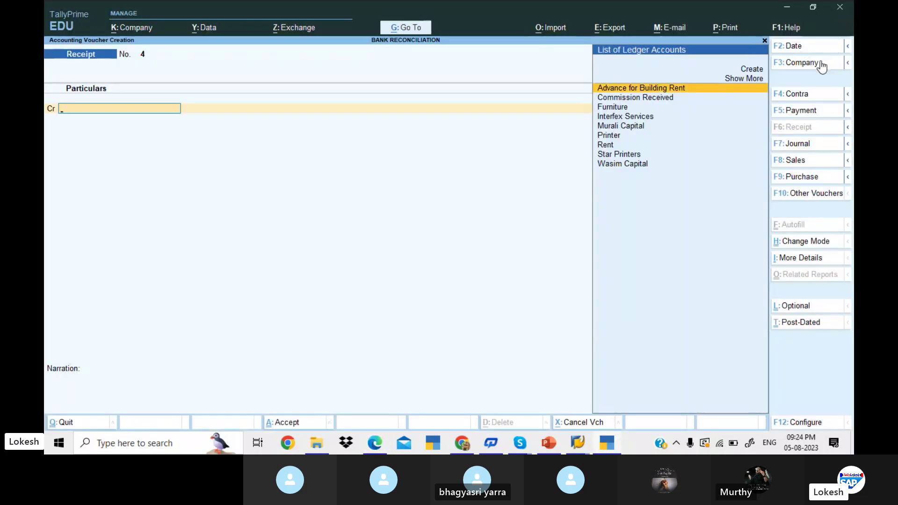
left_click(811, 90)
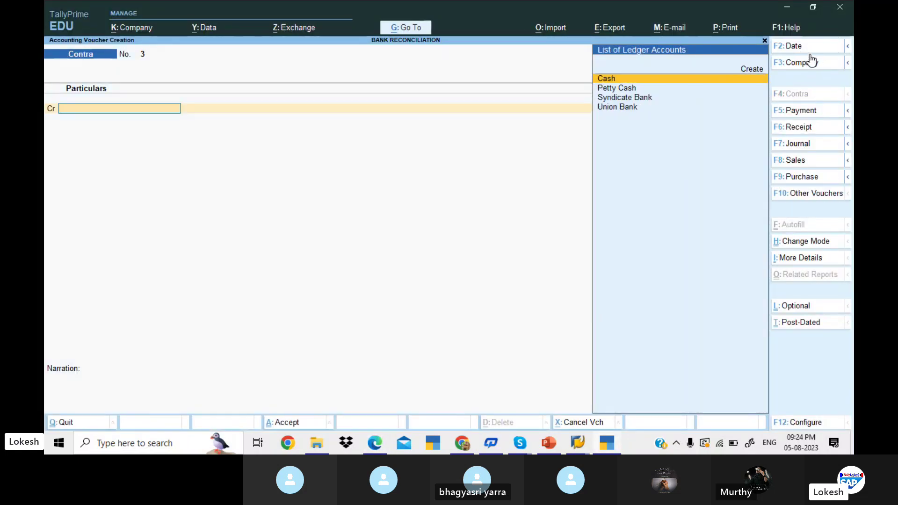
left_click(808, 47)
type("1-8")
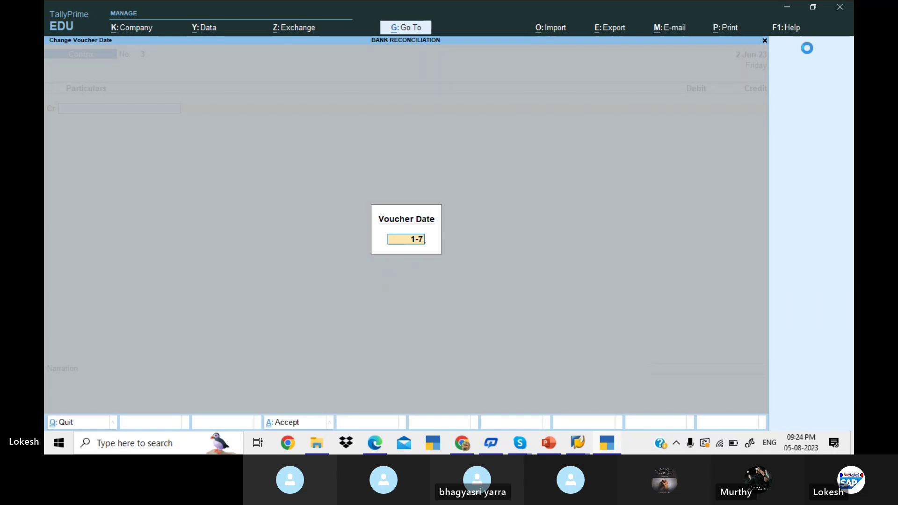
key("Return")
- Check the deposit amount in the problem PDF and credit Cash with 23,000 in the contra voucher
key("Return")
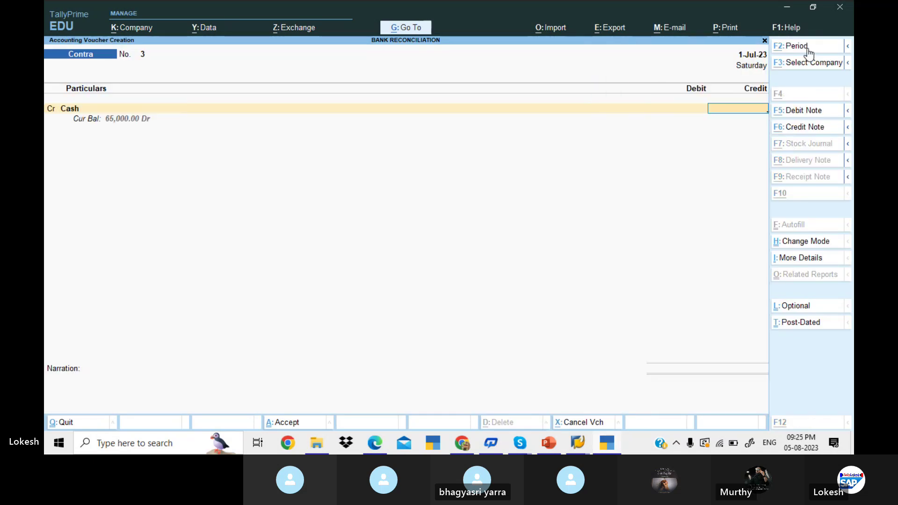
key("alt+Tab")
key("alt+Tab")
type("2")
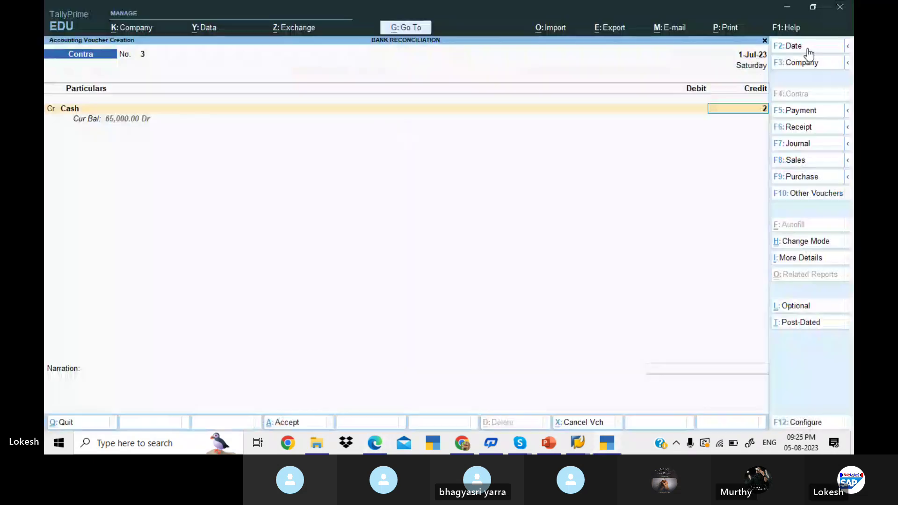
type("3000")
key("Return")
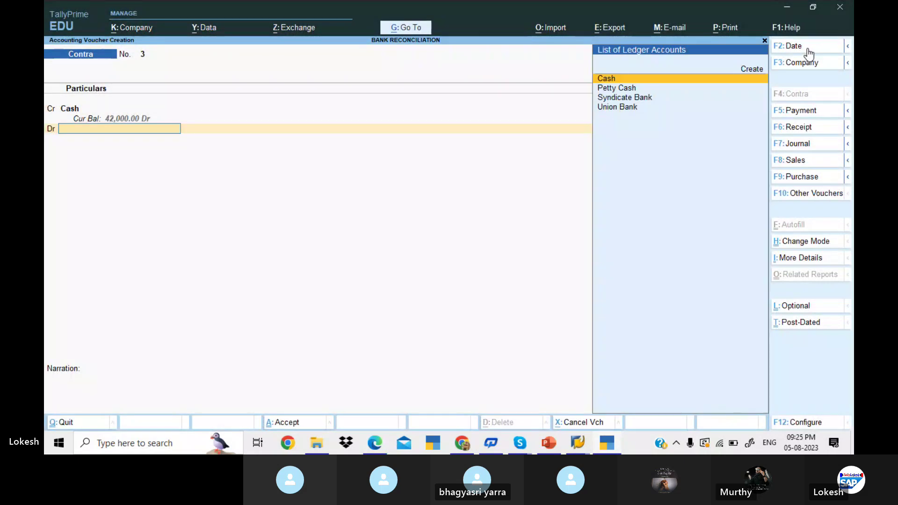
- Debit Syndicate Bank with 23,000, leave the cash denominations blank and accept the contra voucher
key("Down")
key("Down")
key("Return")
key("Return")
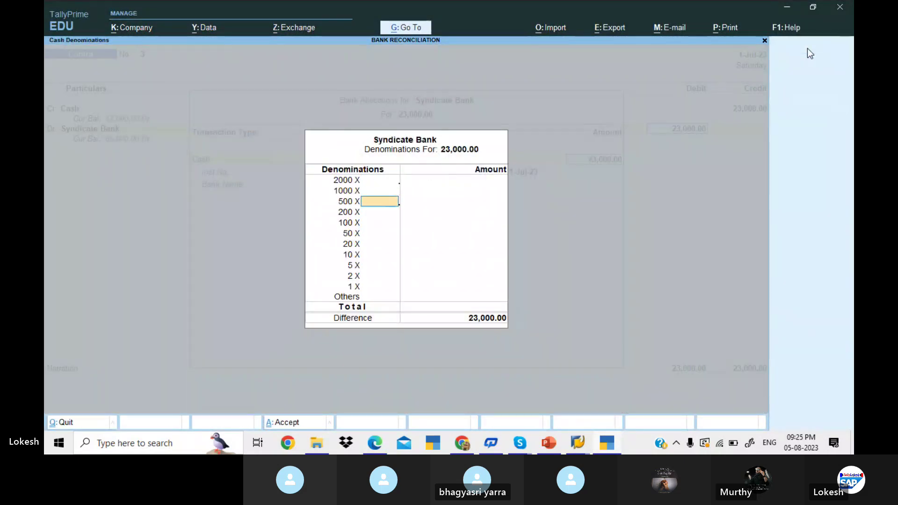
key("Return")
key("Return")
key("Return")
key("Return")
key("Return")
key("Return")
key("Return")
key("Return")
key("Return")
key("Return")
key("Return")
key("Return")
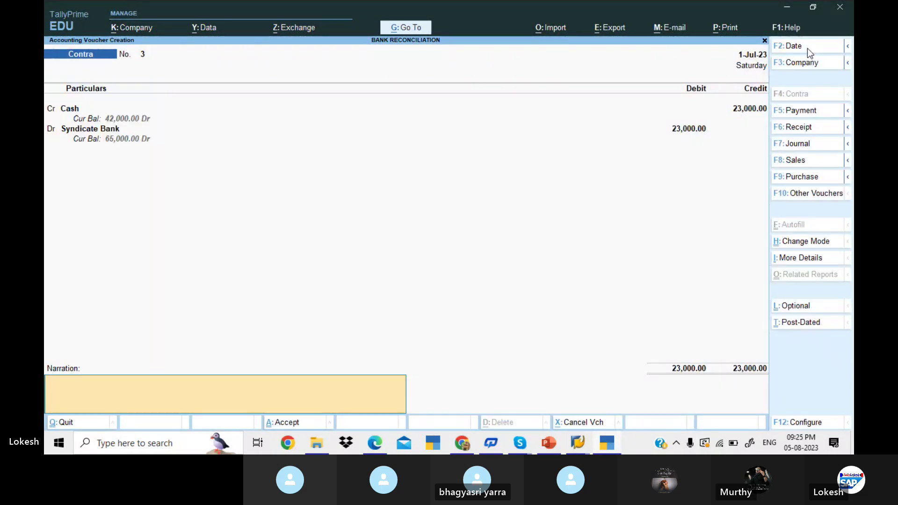
key("Return")
key("Return")
- Check the payment to Star Printers in the problem PDF and start a payment voucher dated 2-8
key("alt+Tab")
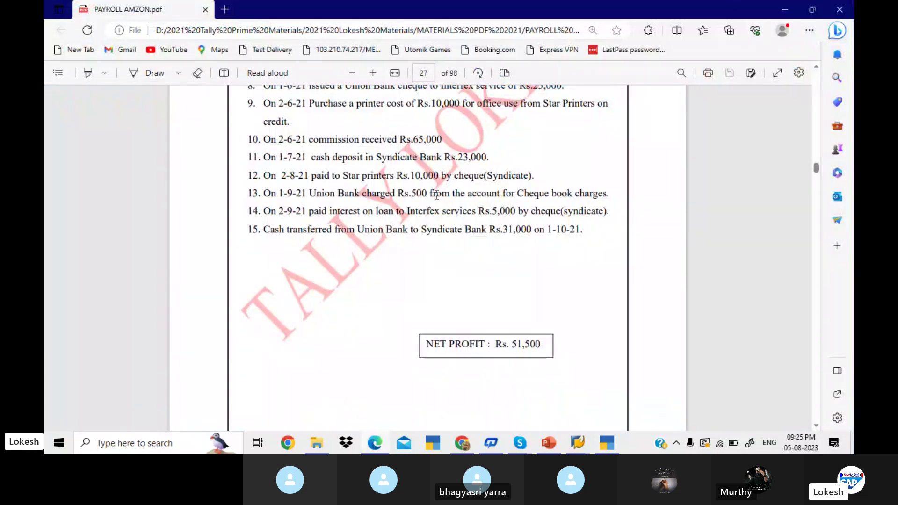
key("alt+Tab")
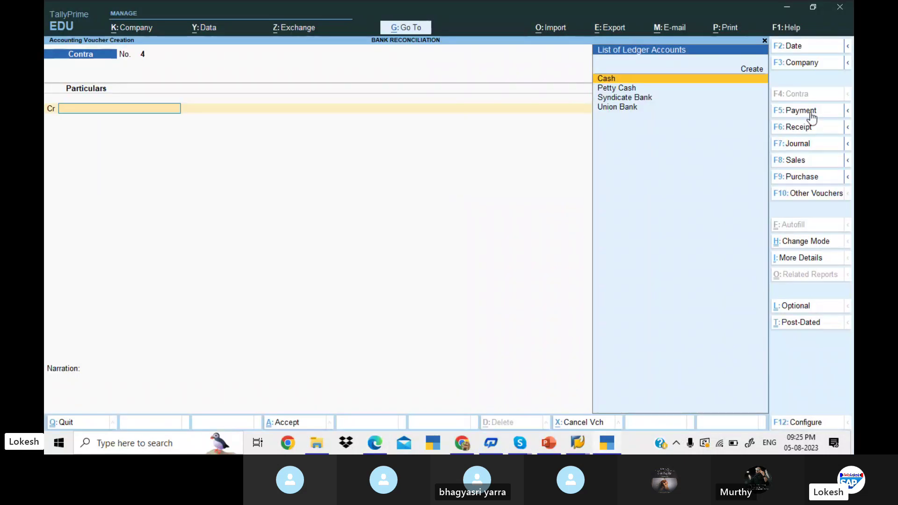
left_click(812, 112)
left_click(801, 47)
type("2")
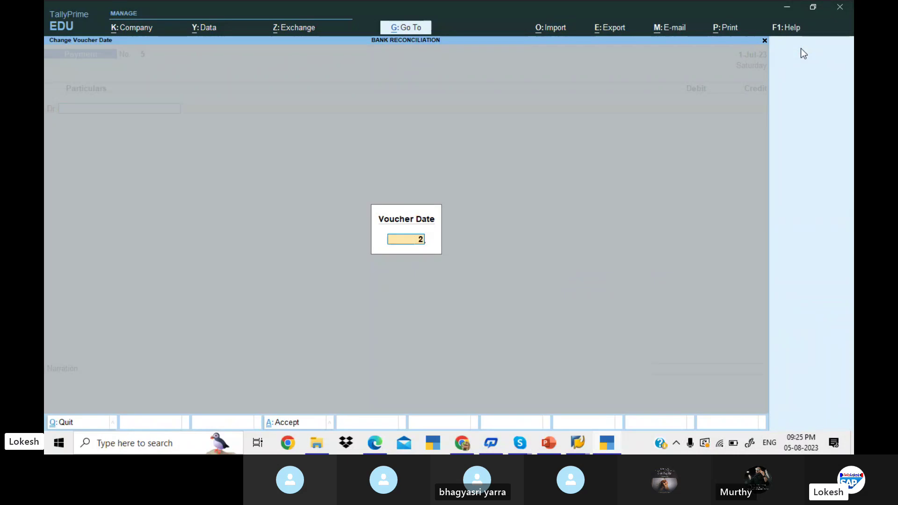
type("-8")
key("Return")
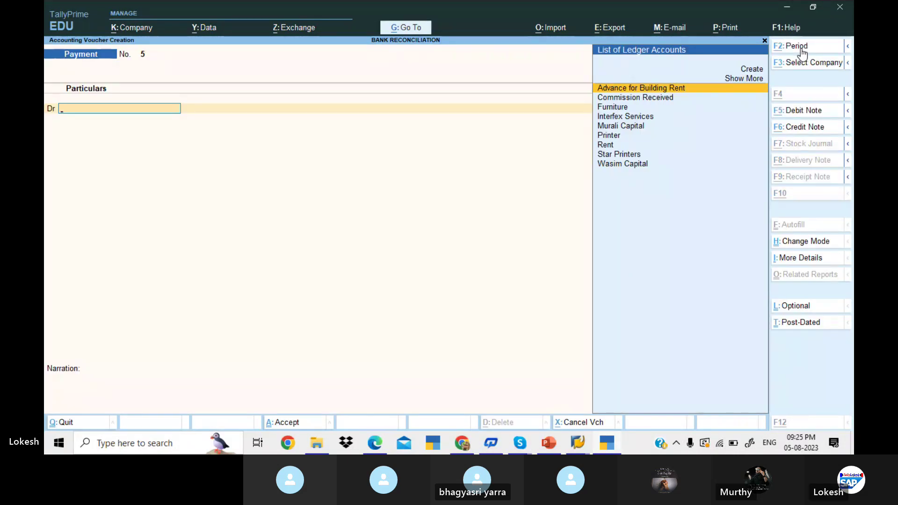
- Check the payee and amount in the problem PDF and debit Star Printers with 10,000
key("alt+Tab")
key("alt+Tab")
type("s")
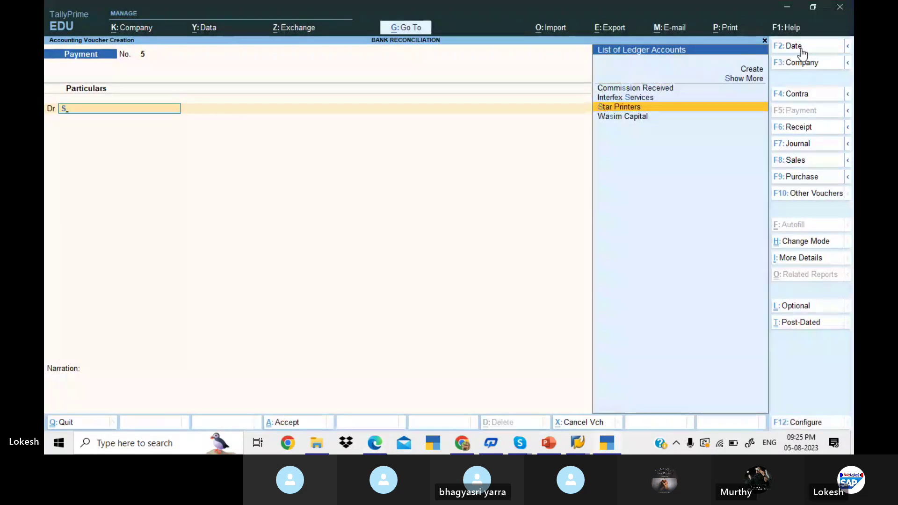
key("Return")
key("alt+Tab")
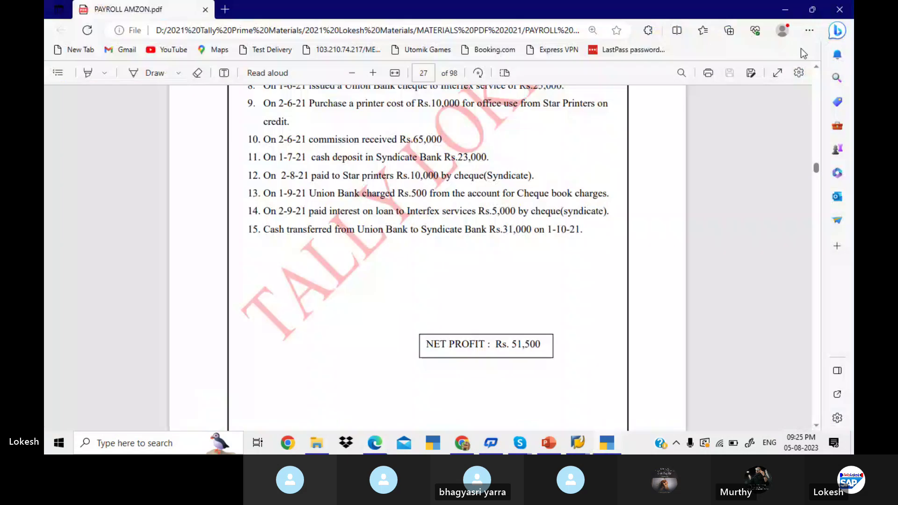
key("alt+Tab")
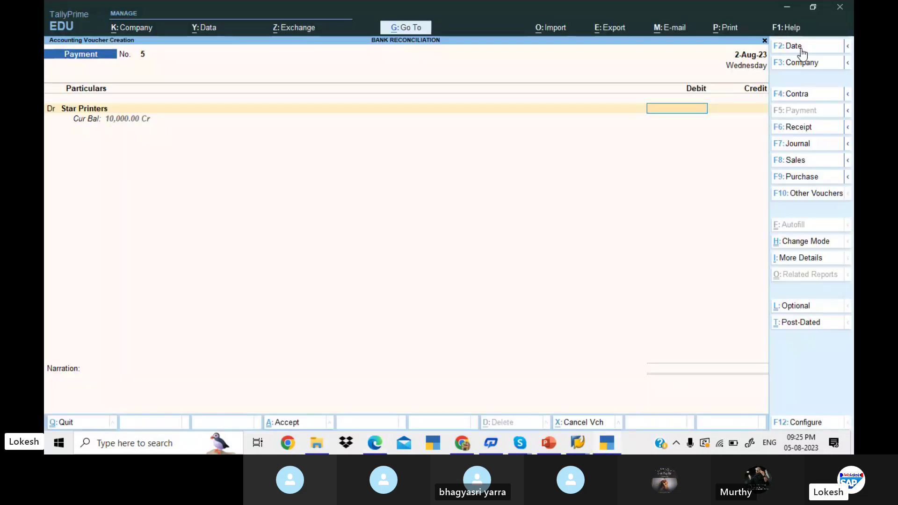
type("10000")
key("Return")
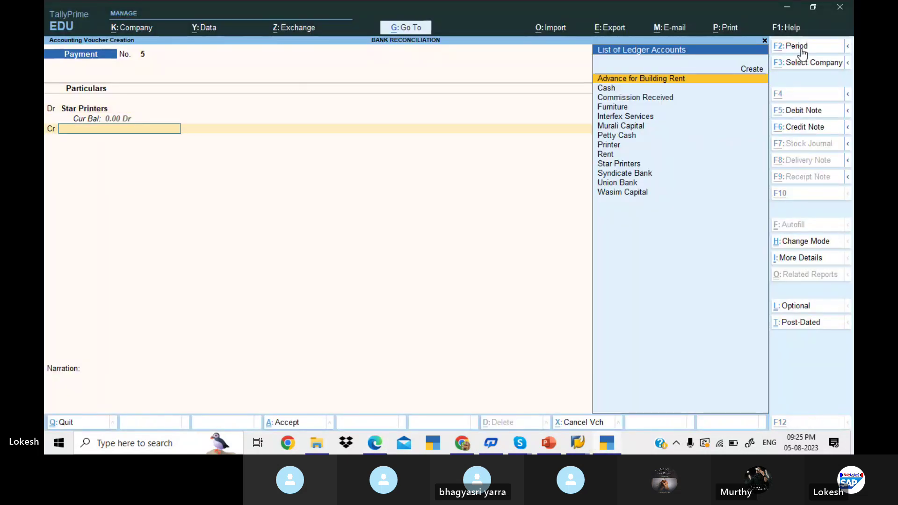
- Check the paying bank in the problem PDF, credit Syndicate Bank with 10,000 and accept the payment voucher
key("alt+Tab")
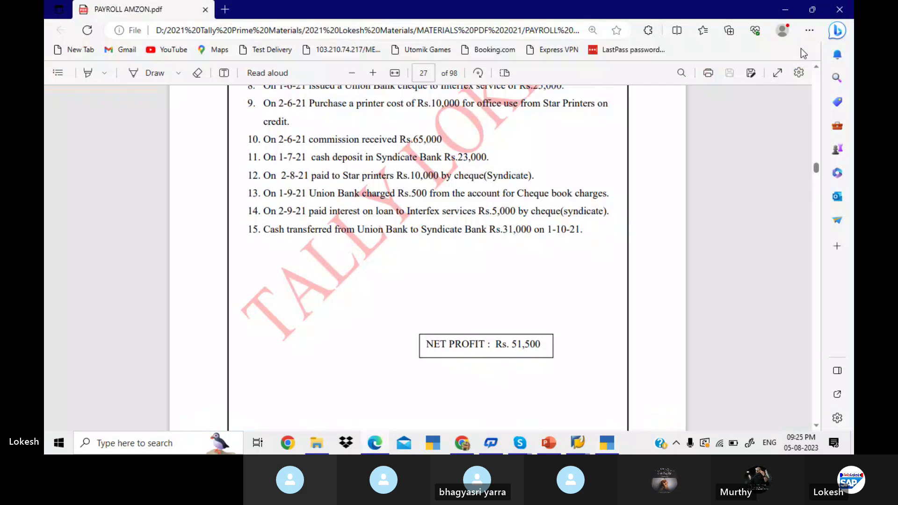
key("alt+Tab")
type("S")
key("Down")
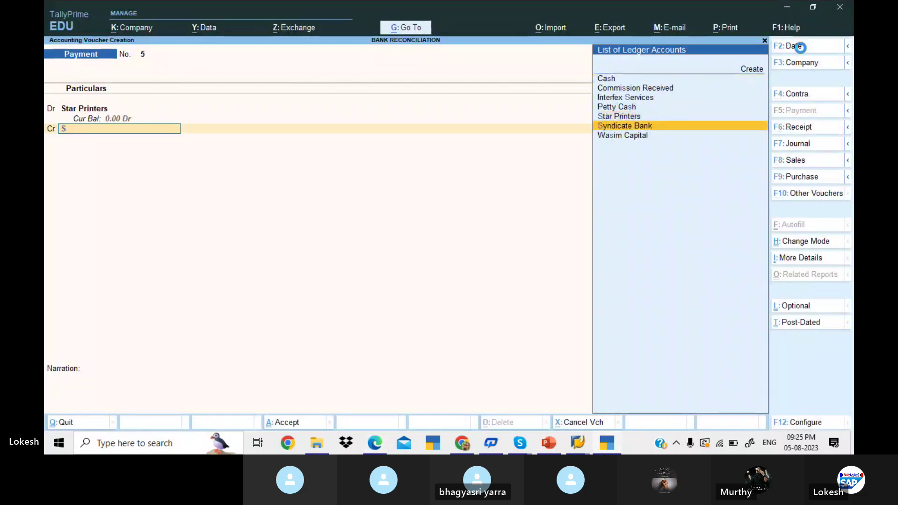
key("Return")
key("Return")
key("Return")
key("Return")
key("Return")
key("Return")
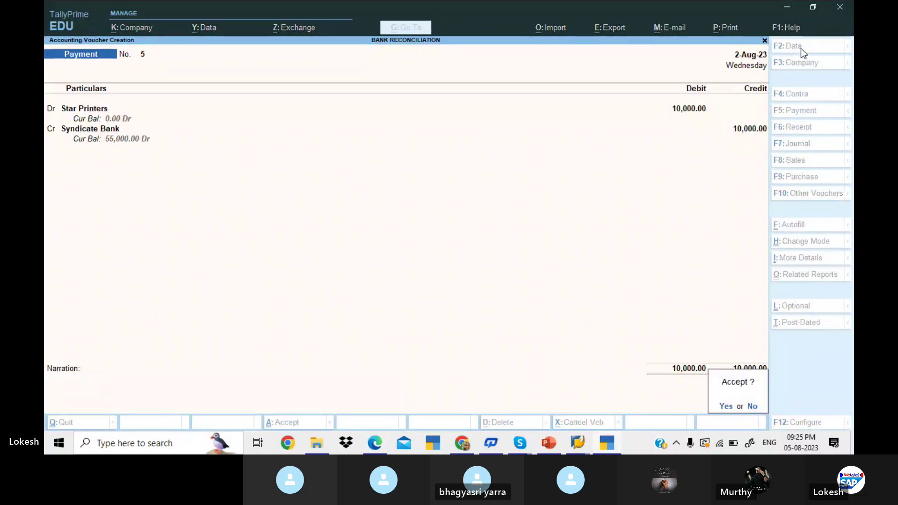
key("Return")
- Check the cheque book charges entry in the problem PDF and date the new payment voucher 1-9
key("alt+Tab")
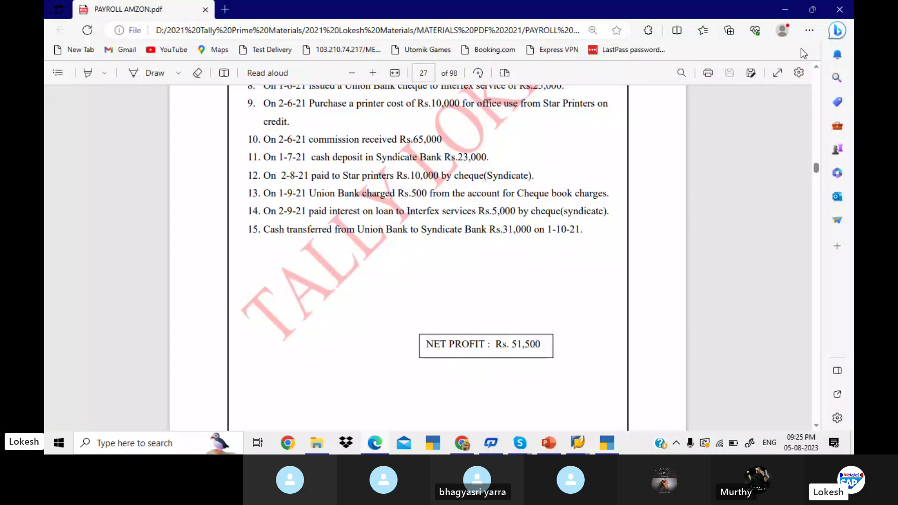
key("alt+Tab")
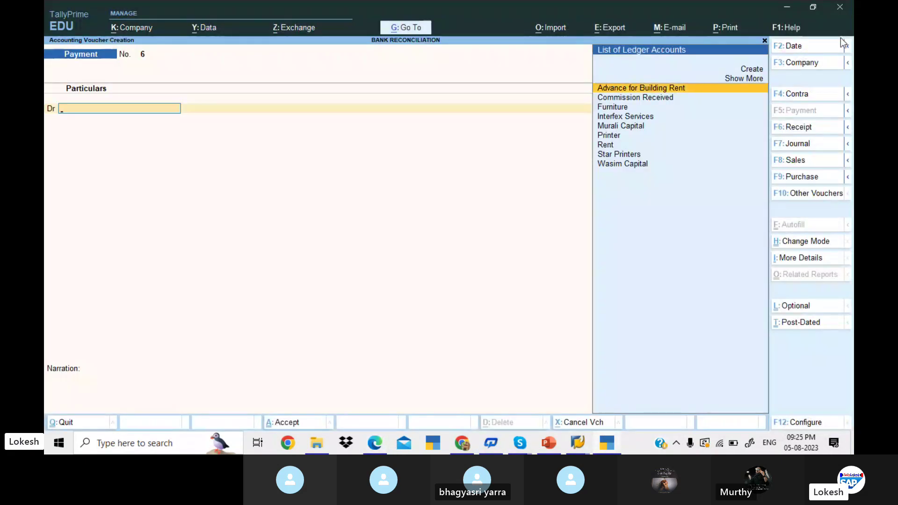
left_click(810, 48)
key("alt+Tab")
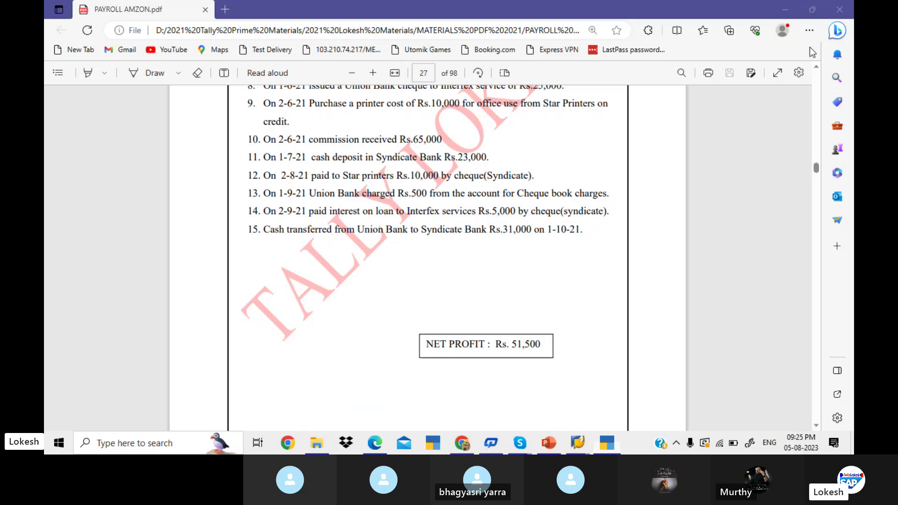
key("alt+Tab")
type("1-")
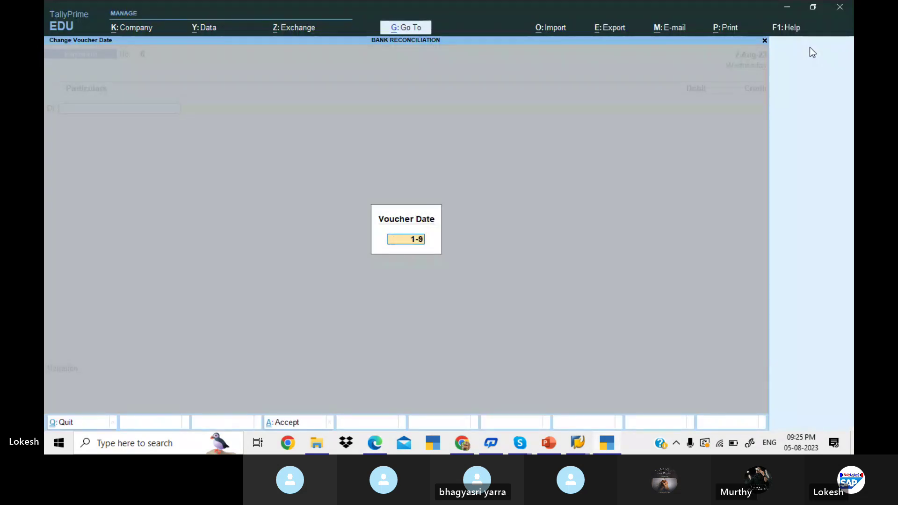
key("Return")
- Create a ledger named Bank Charges under Indirect Expenses for the debit line of the payment voucher
key("alt+c")
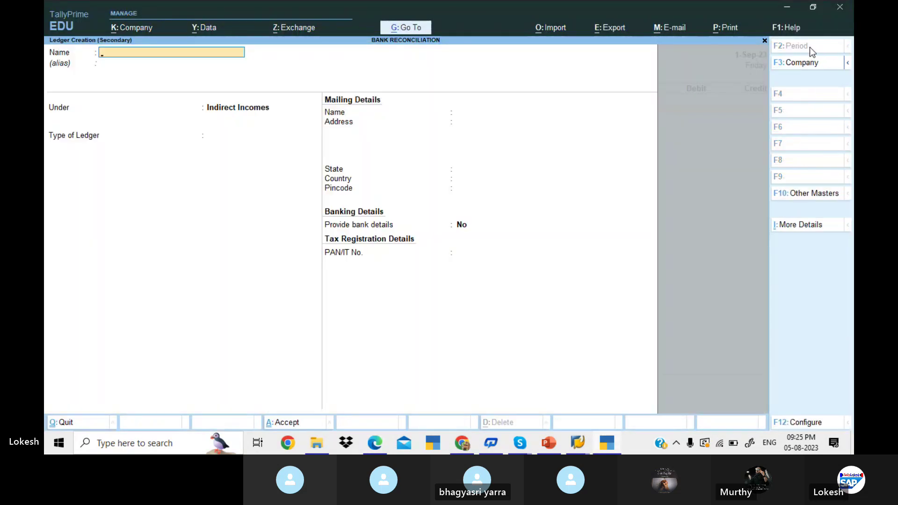
type("Bank")
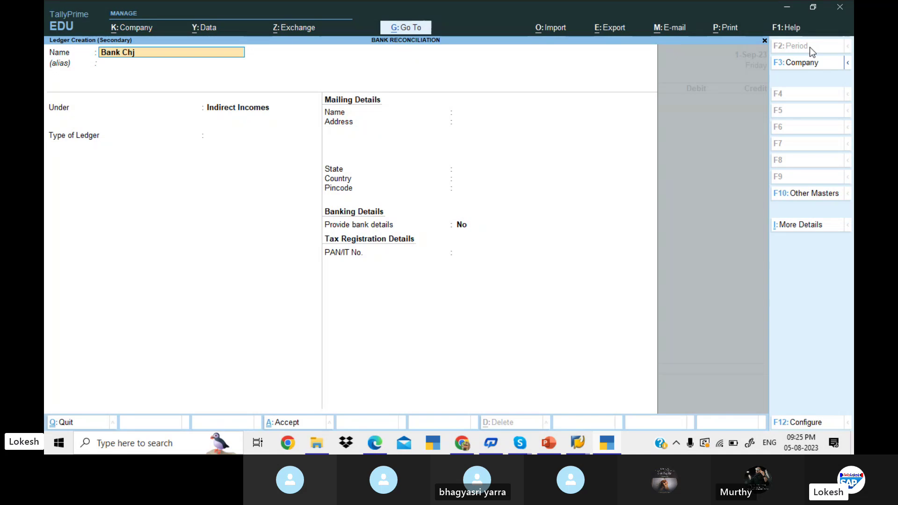
type(" Charges")
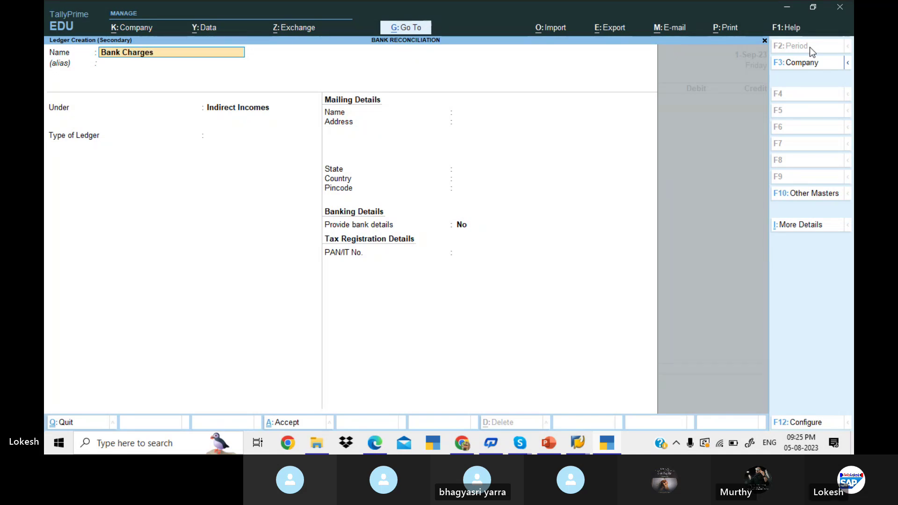
key("Return")
type("Ind")
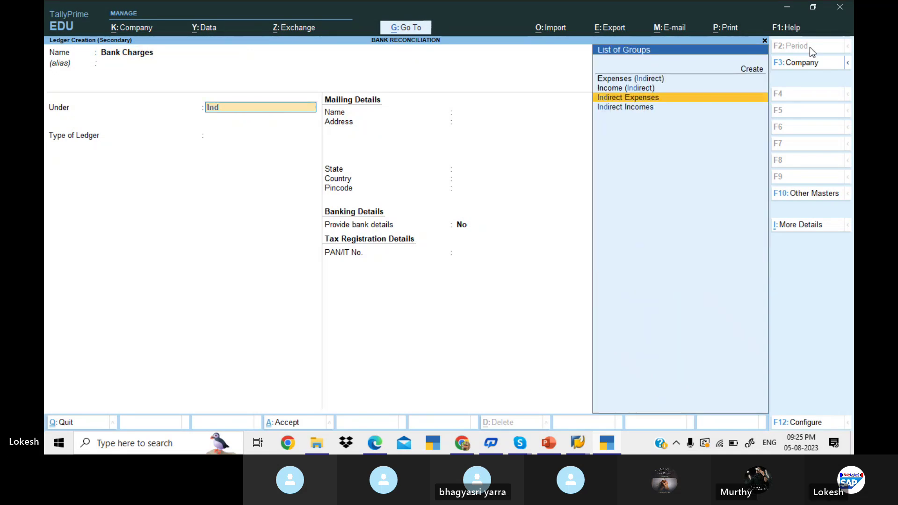
key("Return")
key("Return")
key("Return")
key("Return")
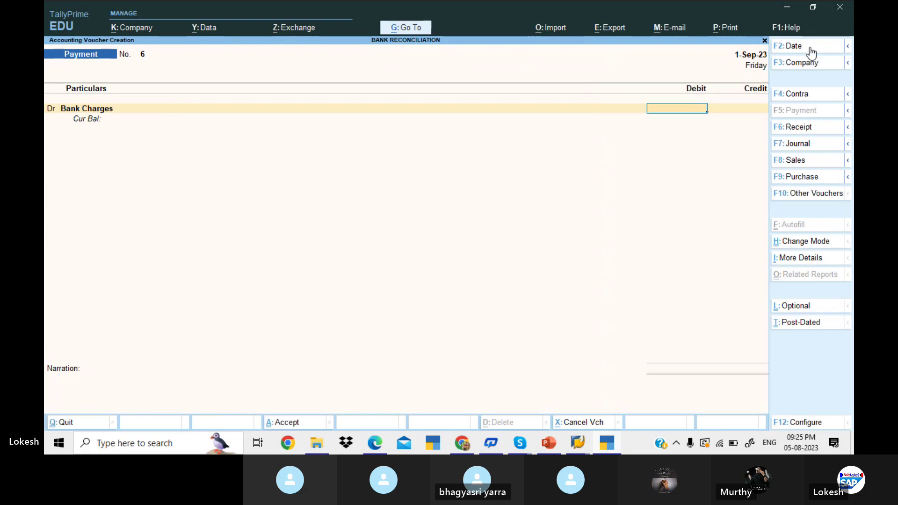
- Check the charge amount in the problem PDF and debit Bank Charges with 500
key("alt+Tab")
key("alt+Tab")
type("5")
key("Return")
- Credit Union Bank with 500, keep the default cheque allocation and accept the payment voucher
type("u")
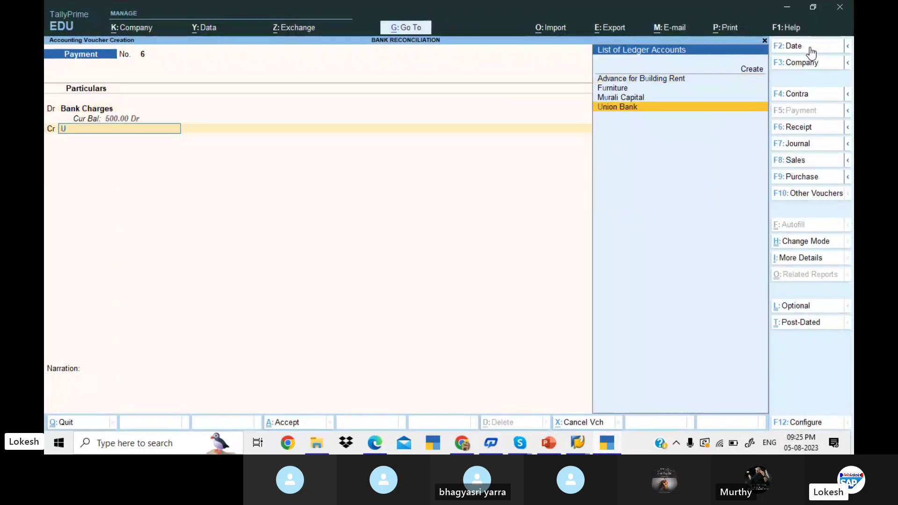
key("Return")
key("Return")
key("Return")
key("Return")
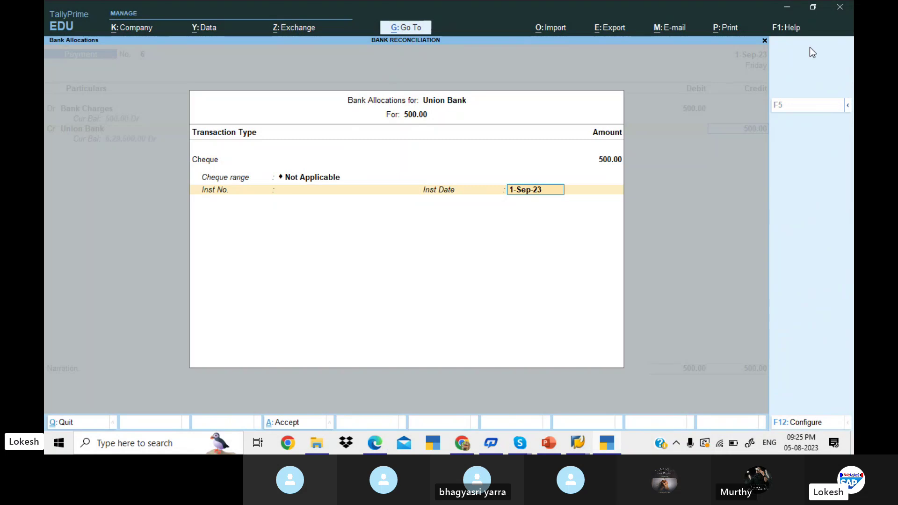
key("Return")
key("Return")
key("Return")
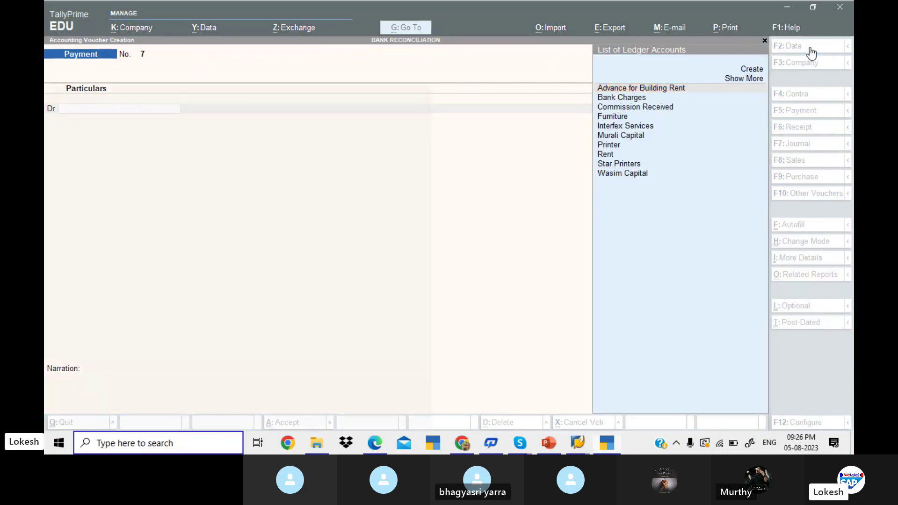
- Check the loan interest payment in the problem PDF and date the new payment voucher 2-9
key("alt+Tab")
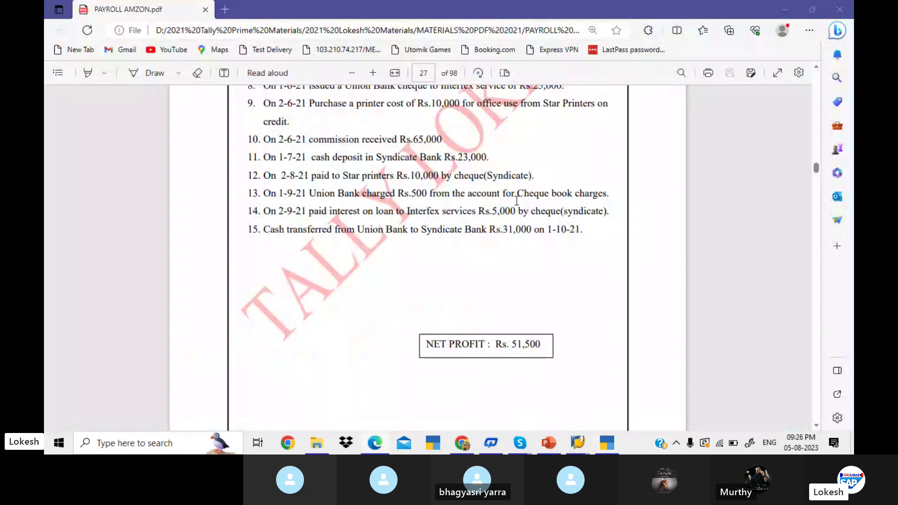
key("alt+Tab")
left_click(807, 46)
type("2")
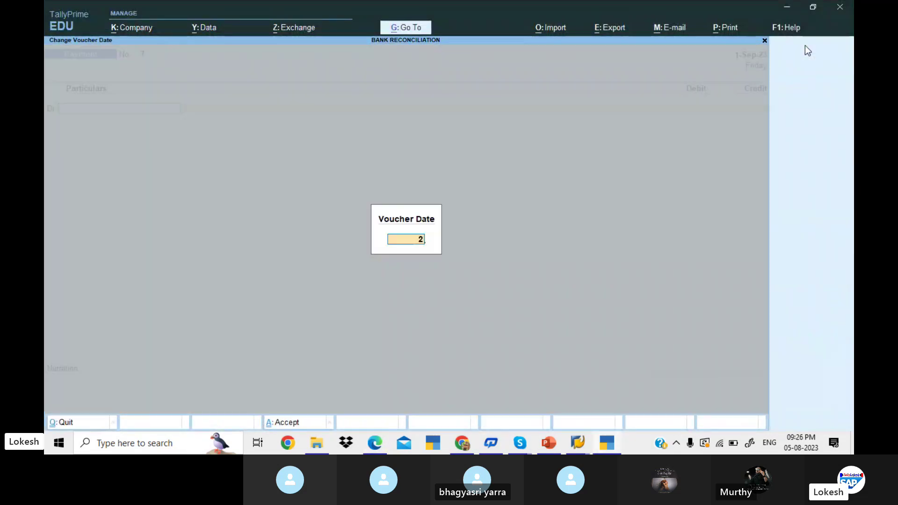
type("-9")
key("Return")
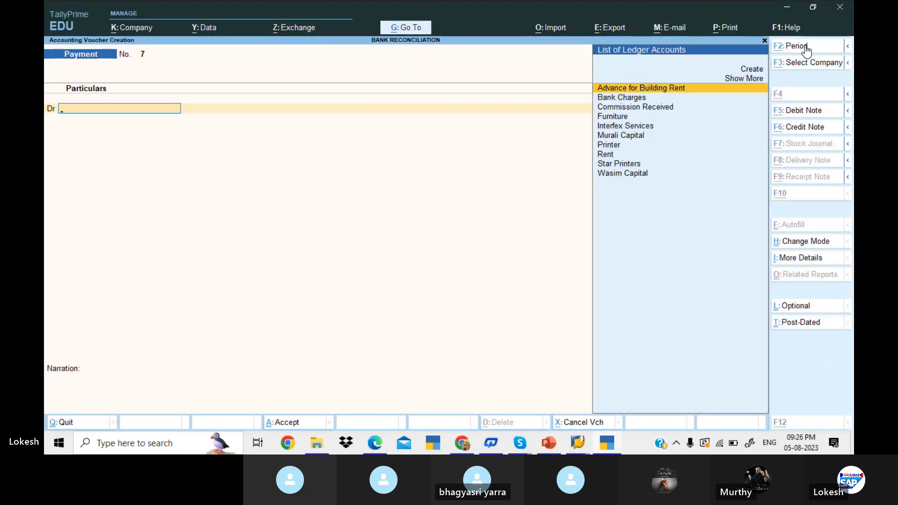
- Create a ledger named Interest on Loan under Indirect Expenses for the voucher's debit line
key("alt+c")
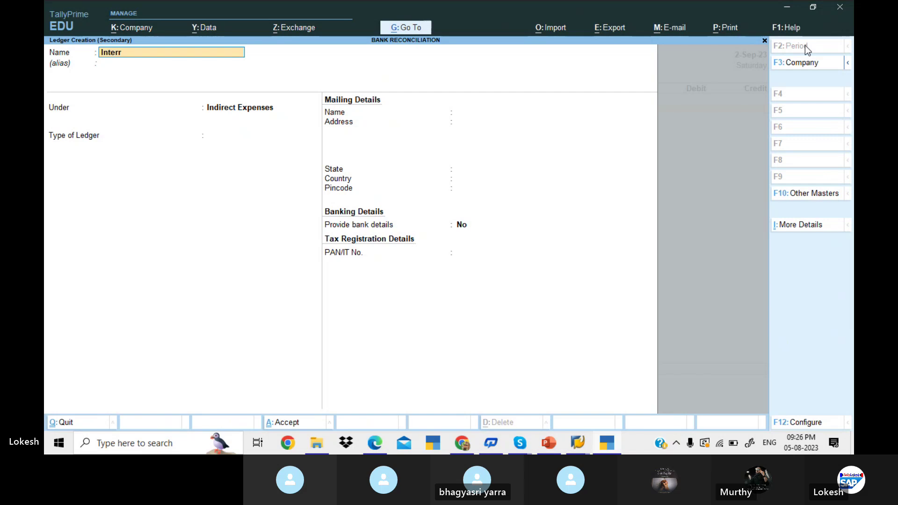
type("Interest on Loan")
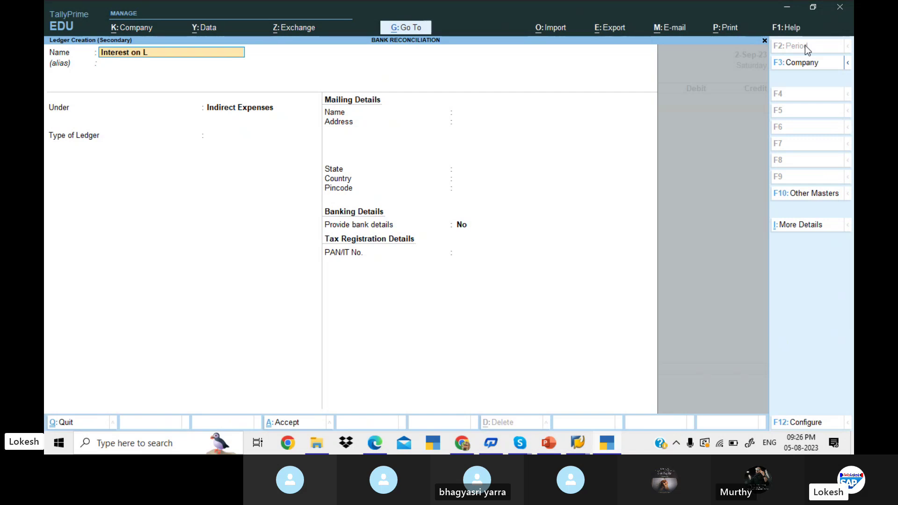
key("Return")
key("Return")
key("Return")
key("Return")
key("Return")
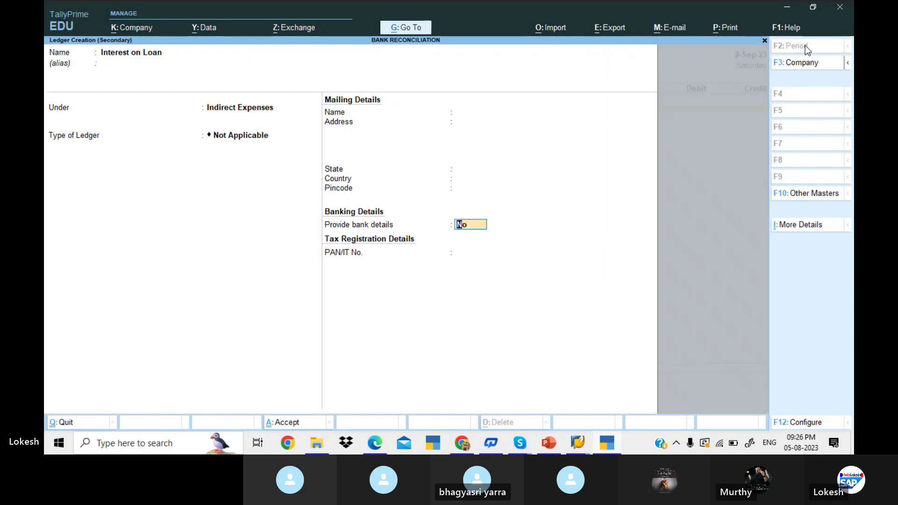
key("Return")
- Check the interest amount in the problem PDF and debit Interest on Loan with 5,000
key("alt+Tab")
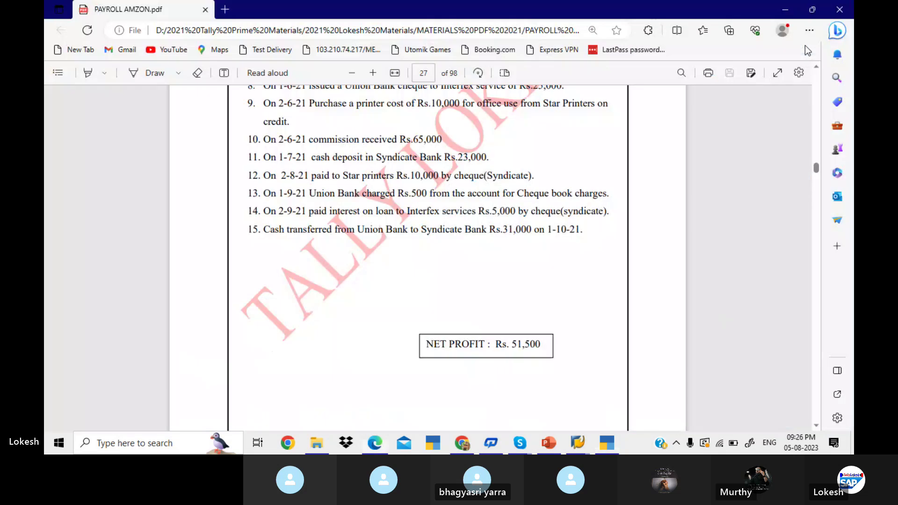
key("alt+Tab")
type("5000")
key("Return")
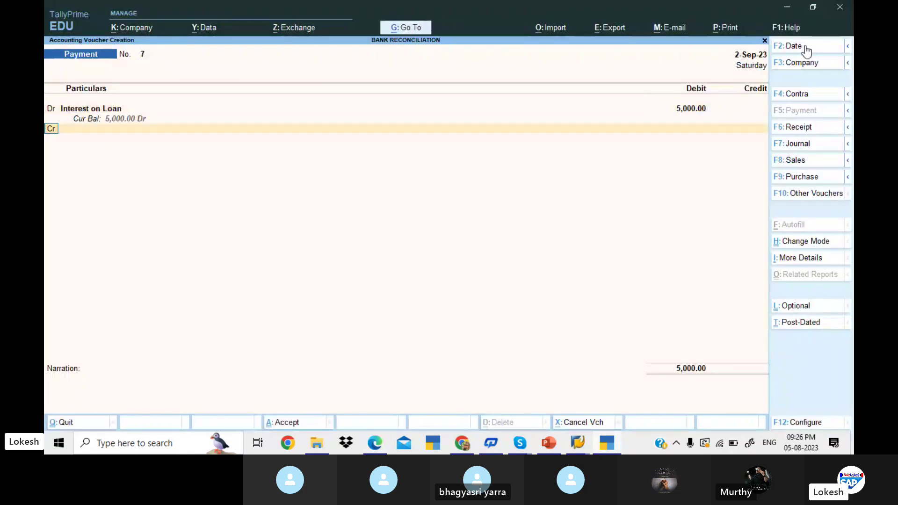
- Check the paying bank in the problem PDF, credit Syndicate Bank with 5,000 by cheque and accept the payment voucher
key("alt+Tab")
key("alt+Tab")
type("Sy")
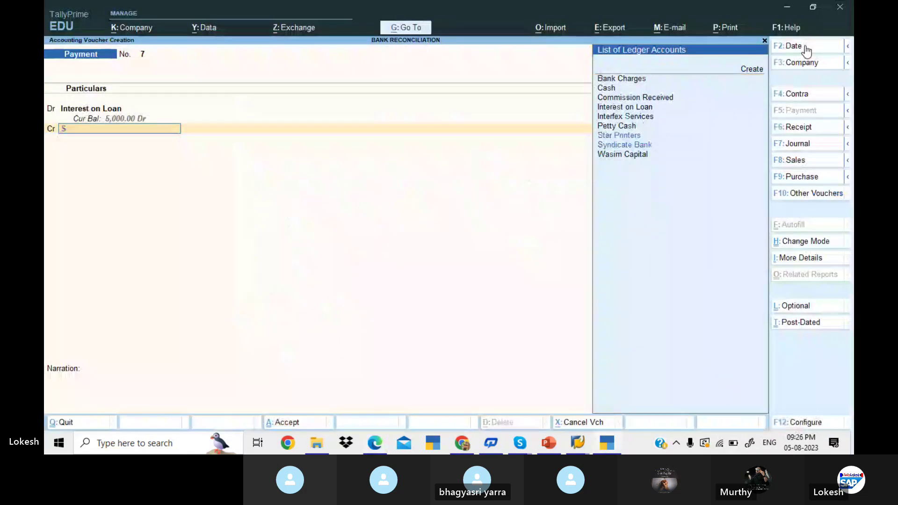
key("Return")
key("Return")
key("Return")
key("Return")
key("Return")
key("Return")
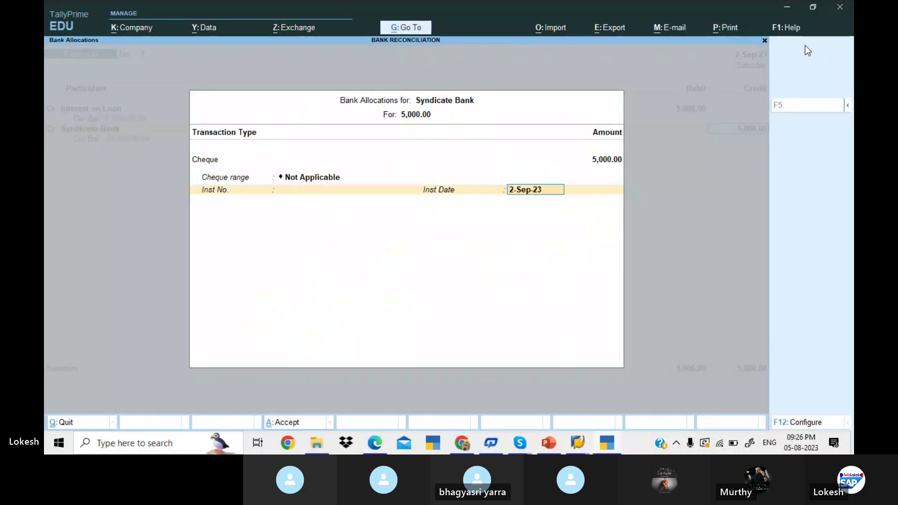
key("Return")
key("Return")
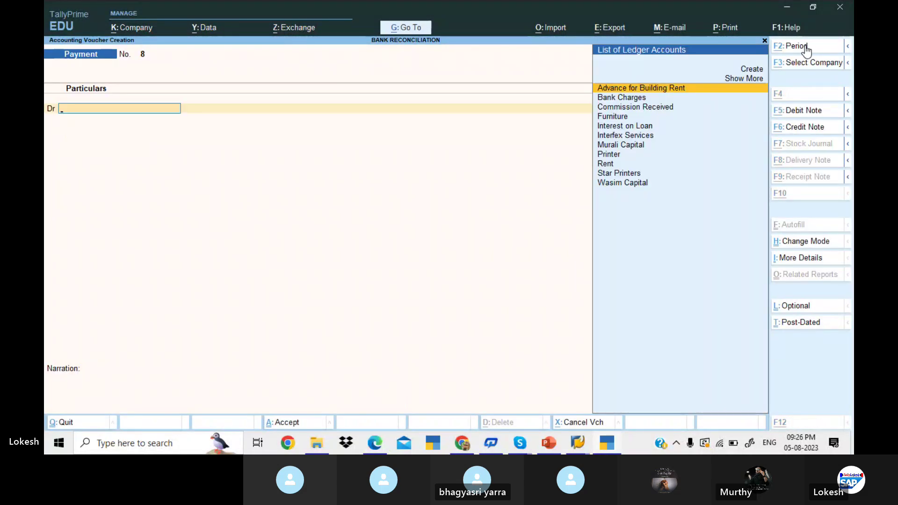
- Check the bank-to-bank transfer in the problem PDF and start a contra voucher dated 1-Oct
key("alt+Tab")
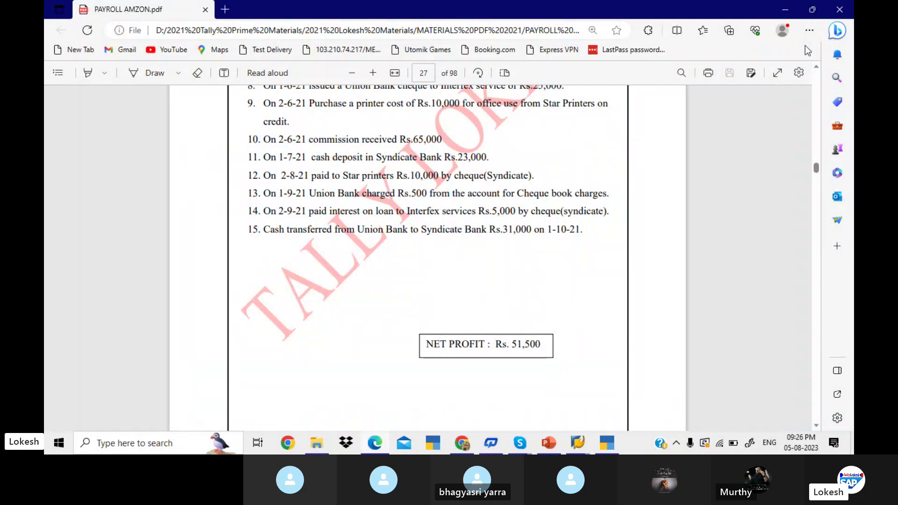
key("alt+Tab")
left_click(812, 92)
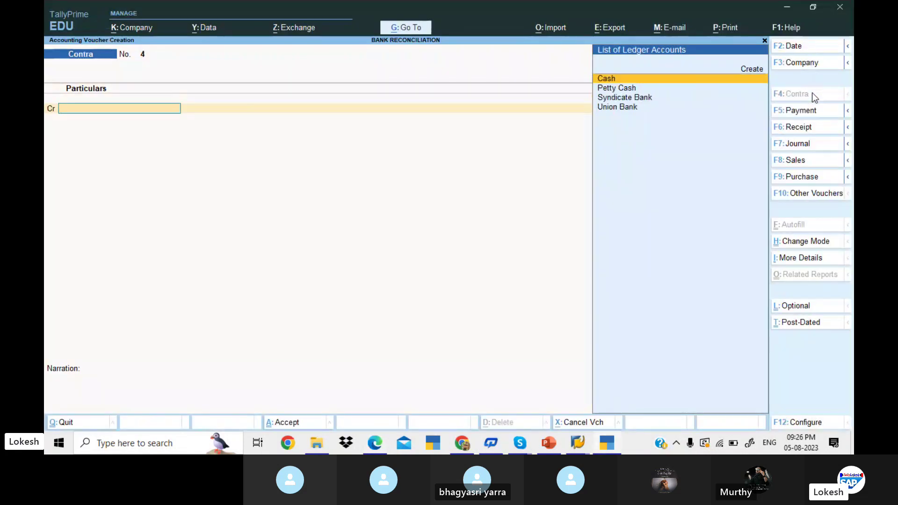
type("-15")
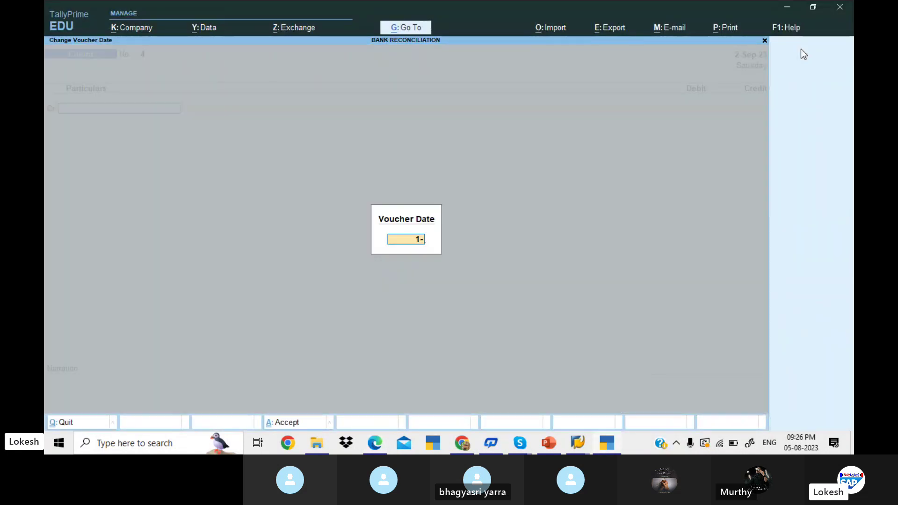
key("Return")
- Check the transferring bank and amount in the problem PDF and credit Union Bank with 31,000 in the contra voucher
key("alt")
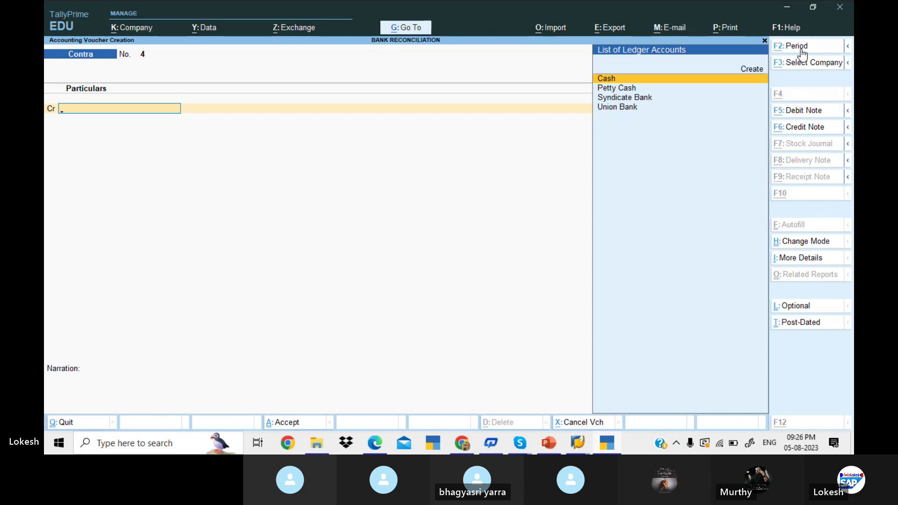
key("alt+Tab")
key("alt+Tab")
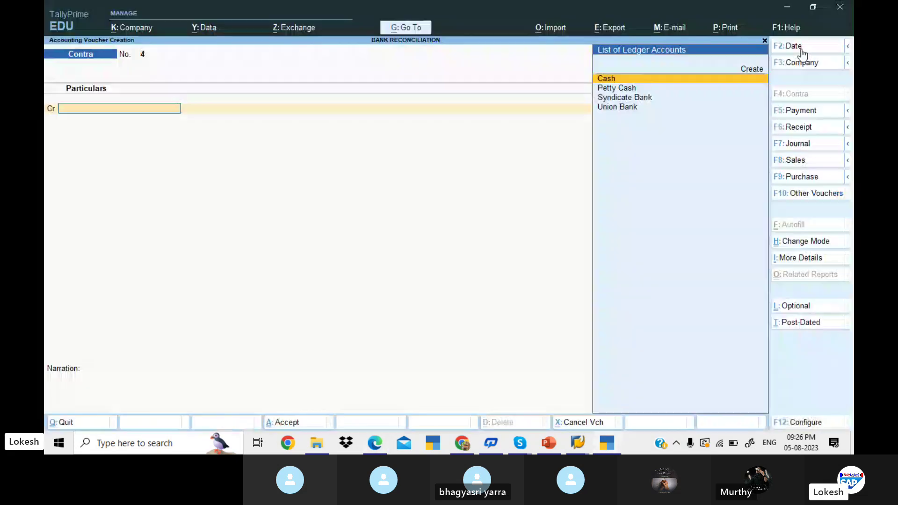
key("Down")
key("Down")
key("Down")
key("Return")
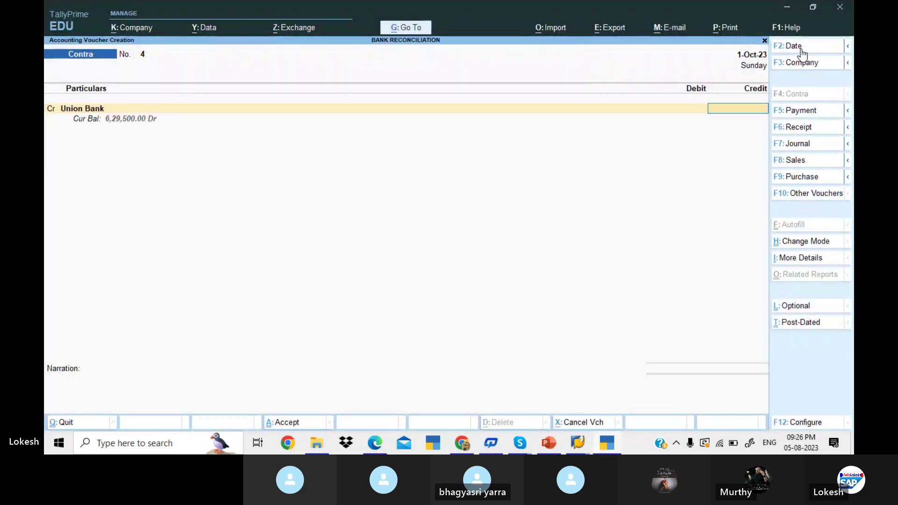
key("alt")
key("alt+Tab")
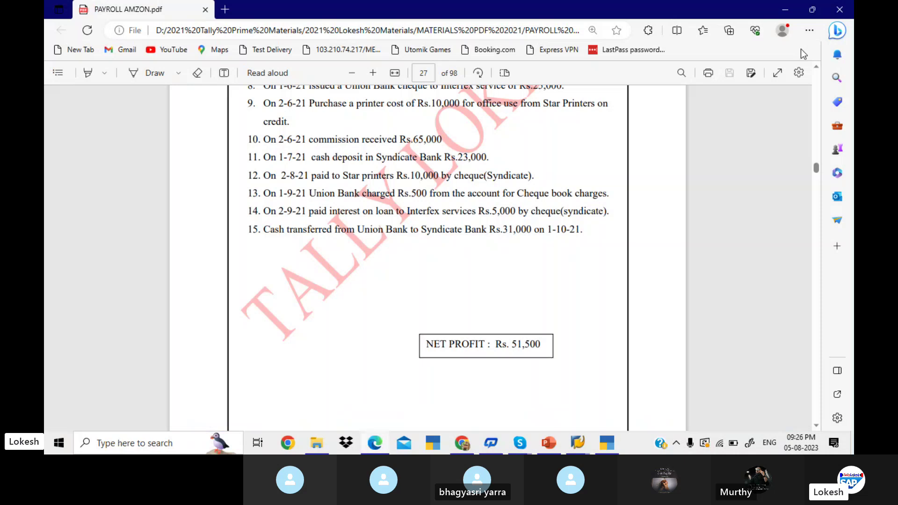
key("alt+Tab")
type("31000")
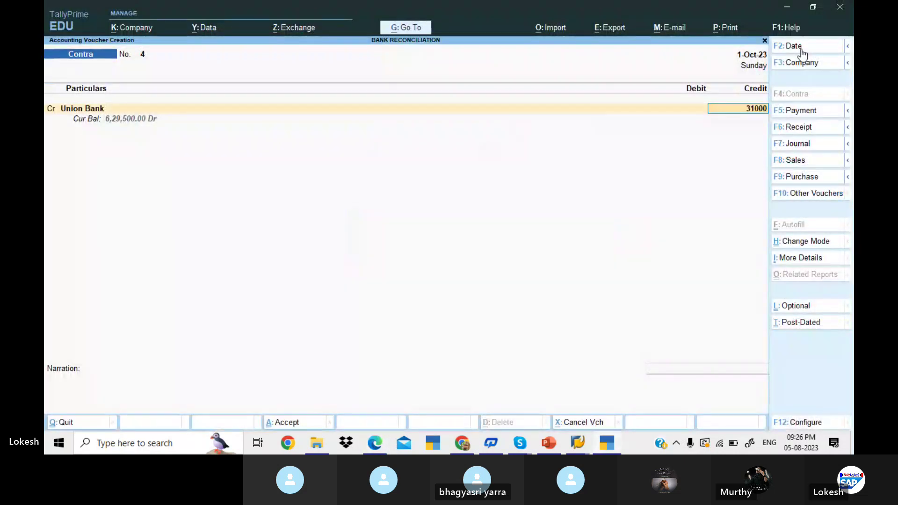
key("Return")
- Confirm the 31,000 credit to Union Bank with a cheque allocation dated 1-Oct-23
key("Return")
key("Return")
key("Return")
key("Return")
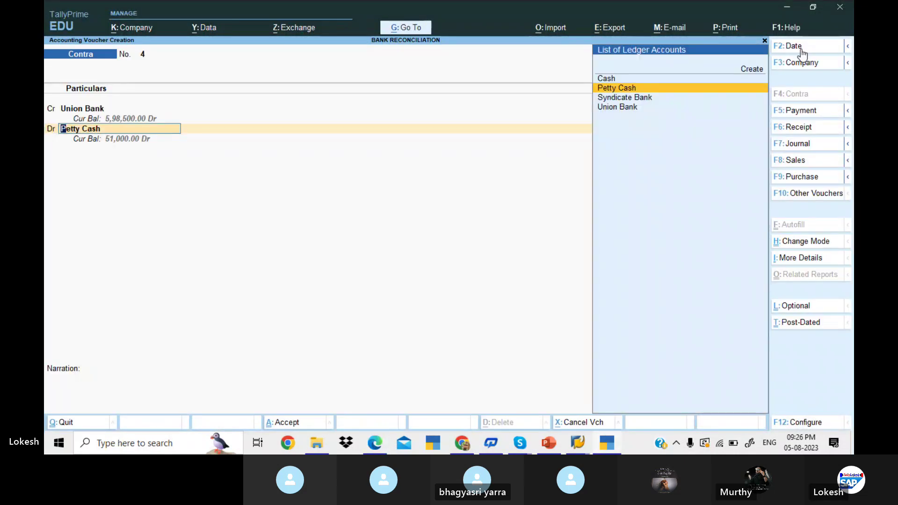
- Debit Syndicate Bank with 31,000 by Cheque/DD, accept the contra voucher and leave voucher entry
key("Down")
key("Return")
key("Return")
key("Return")
key("Return")
key("Return")
key("Return")
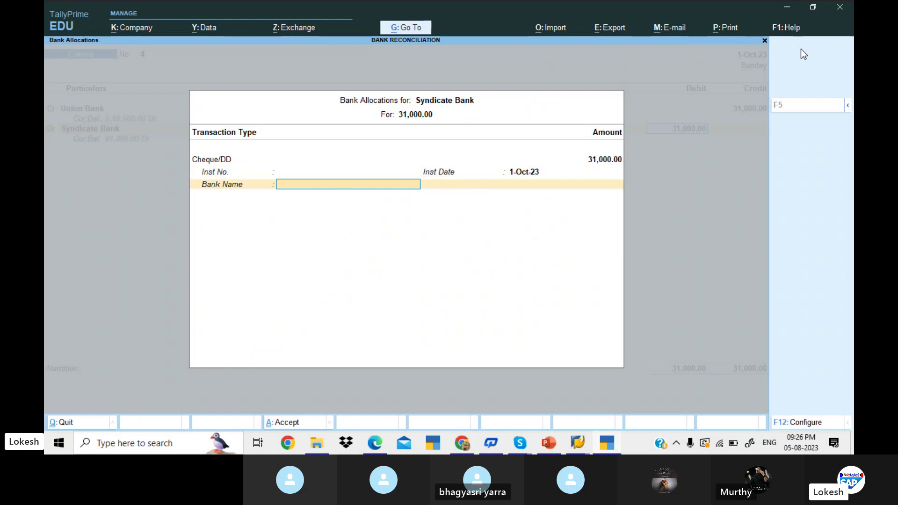
key("Return")
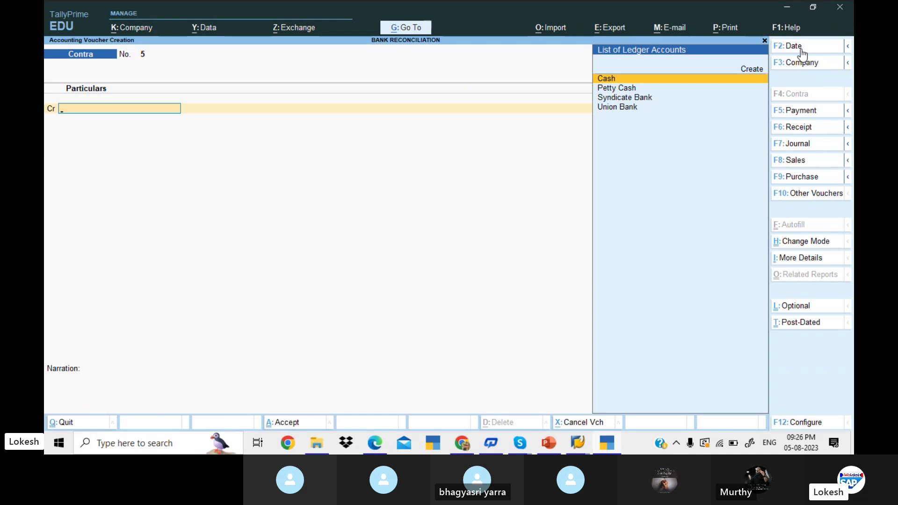
key("Escape")
key("y")
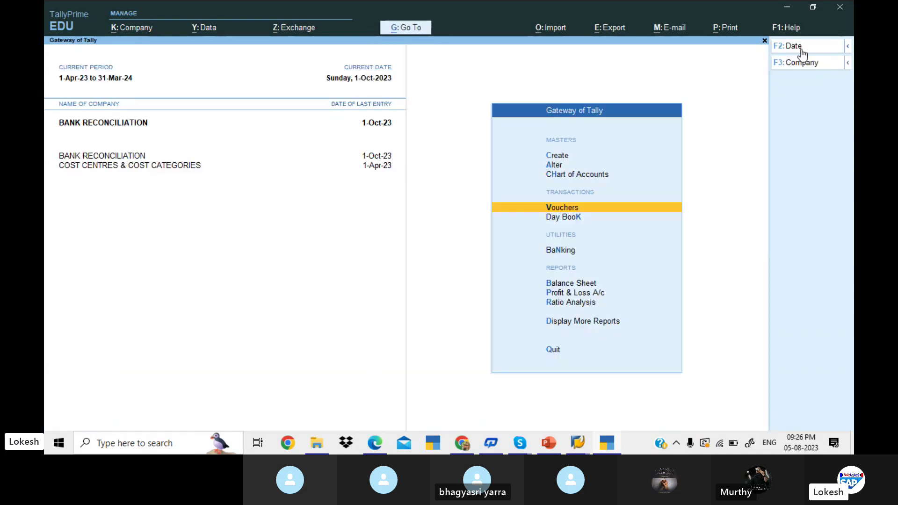
- Open the Profit & Loss A/c and expand it to the detailed view to review expenses, income and nett profit
key("Down")
key("Down")
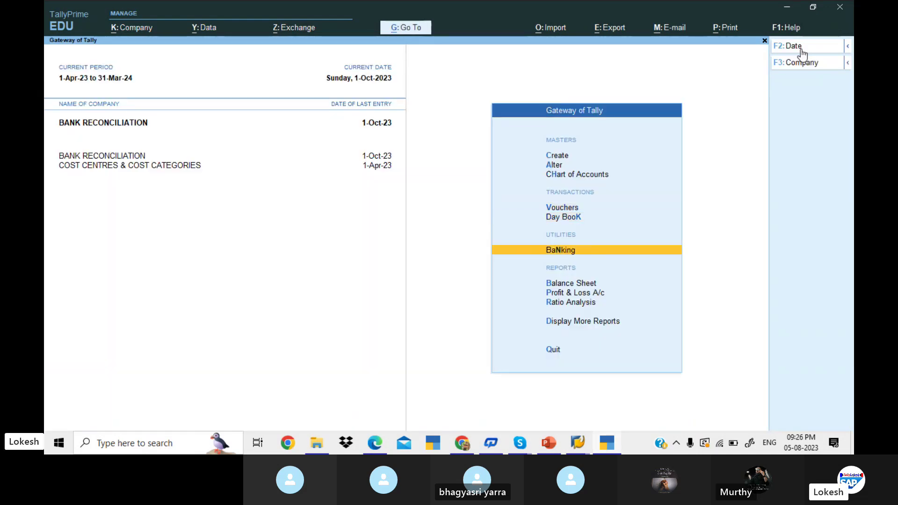
key("Down")
key("Down")
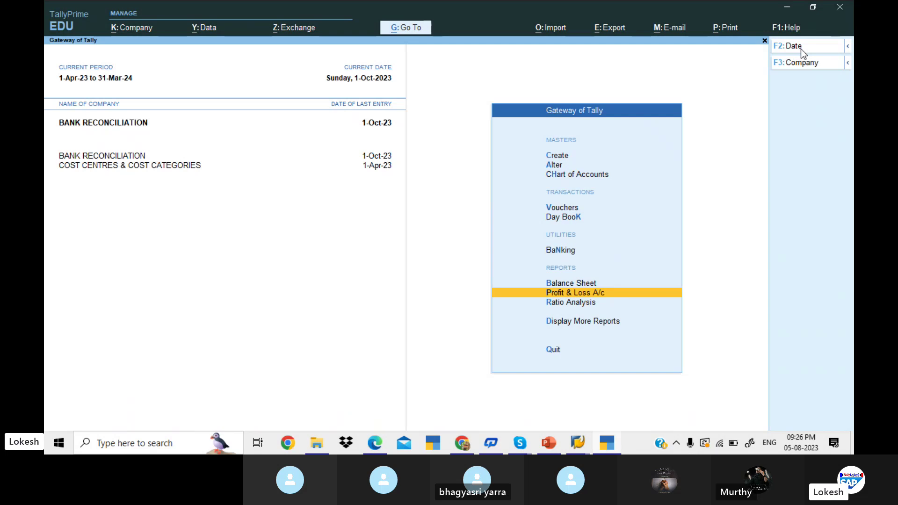
key("Return")
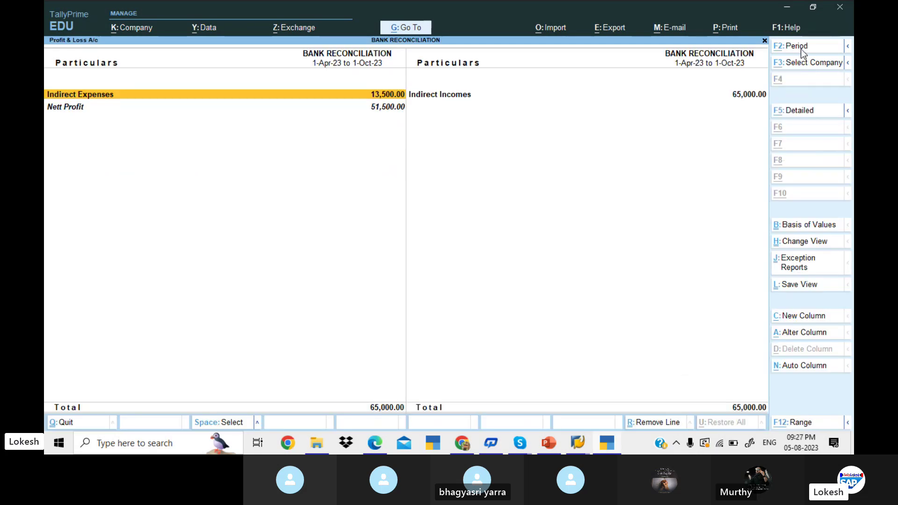
key("alt+F5")
key("Down")
key("Down")
key("Down")
key("Down")
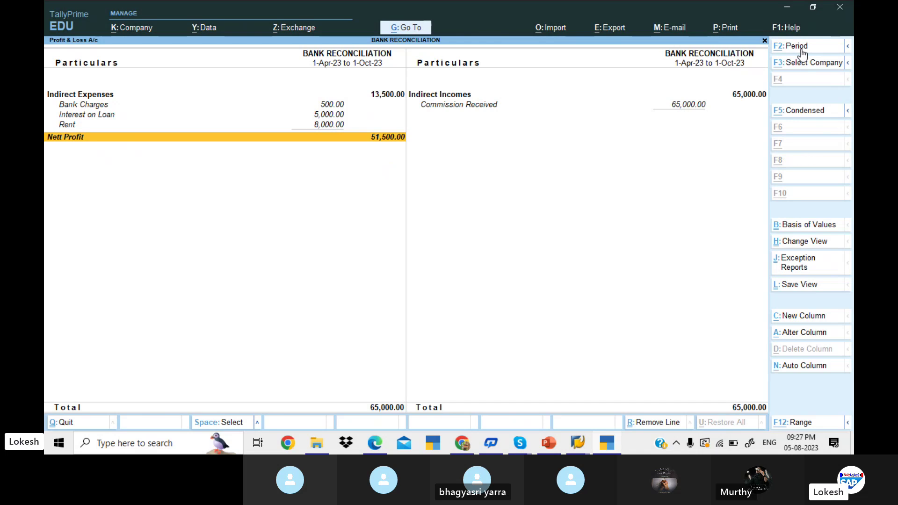
- Compare the nett profit with the answer given in the problem PDF and close the Profit & Loss report
key("alt+Tab")
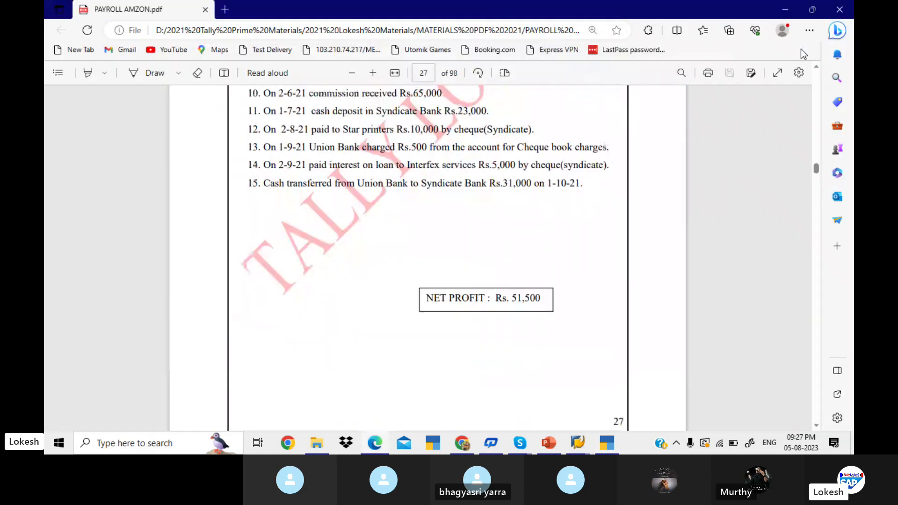
key("alt+Tab")
key("Escape")
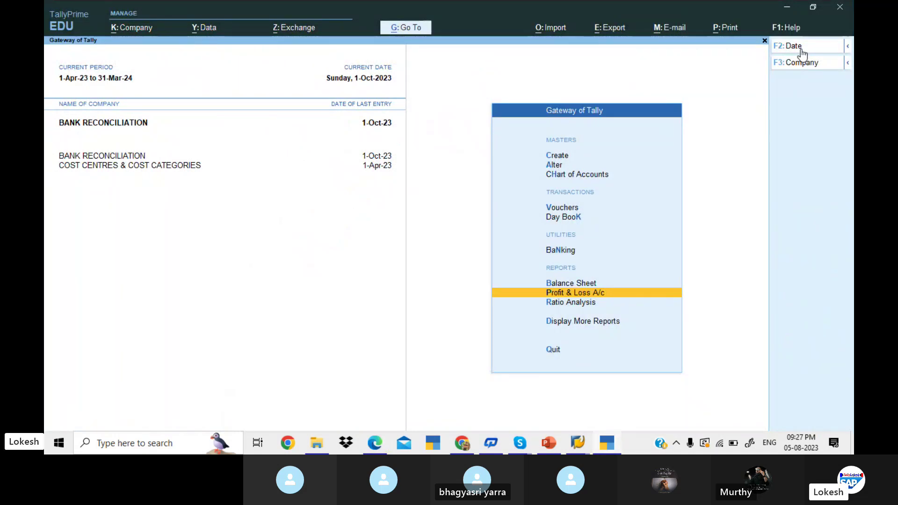
- Open the Bank Reconciliation statement for Union Bank and examine its entries without bank dates
key("Up")
key("Up")
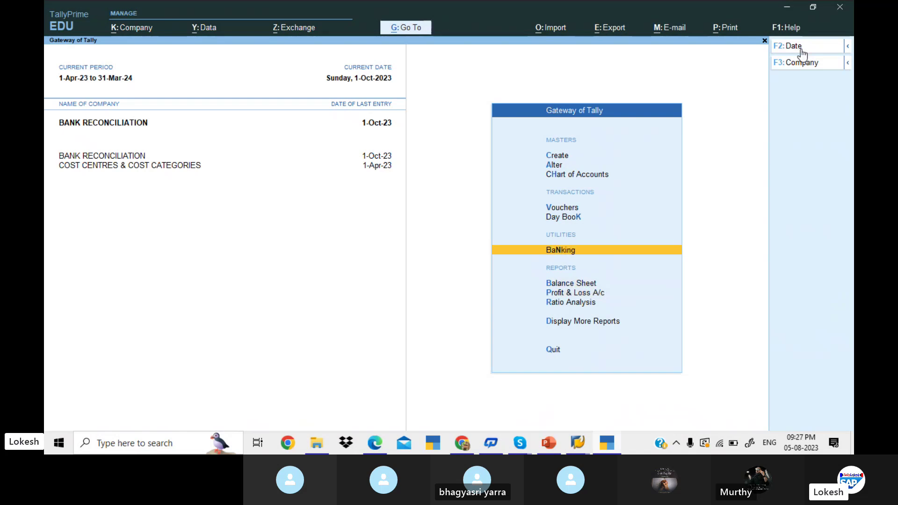
key("Return")
key("Down")
key("Down")
key("Down")
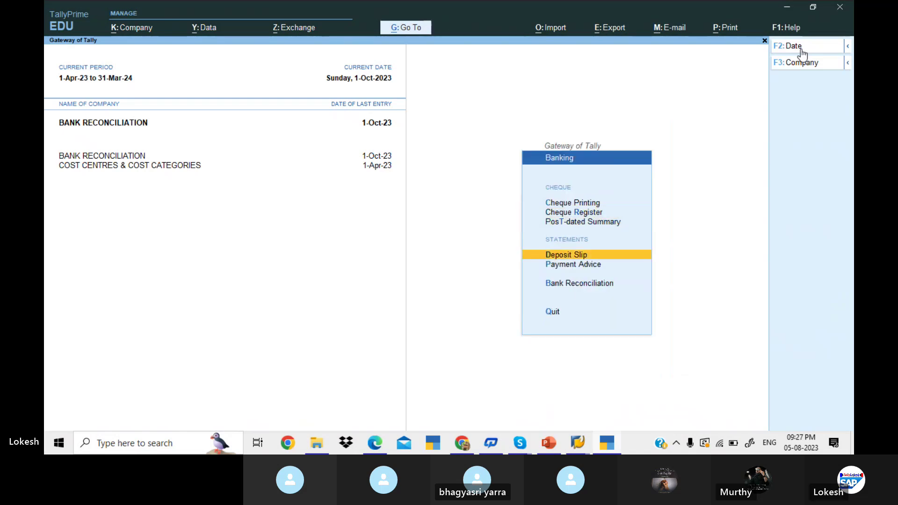
key("Down")
key("Down")
key("Return")
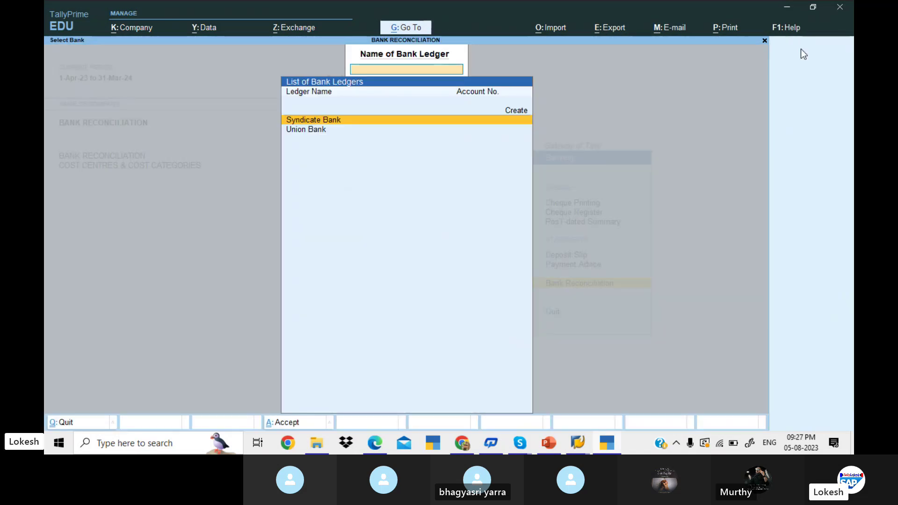
key("Down")
key("Return")
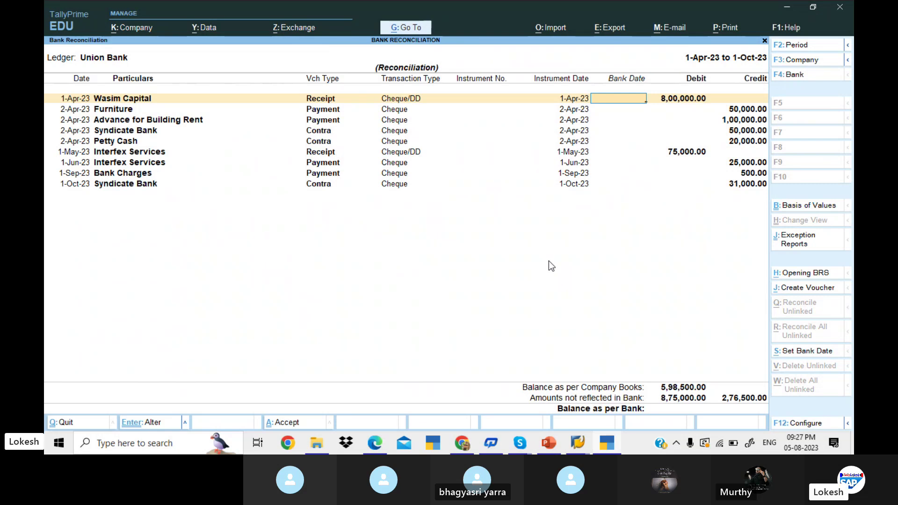
- Change the reconciliation statement to Syndicate Bank, review its entries and return to the Banking options
key("F4")
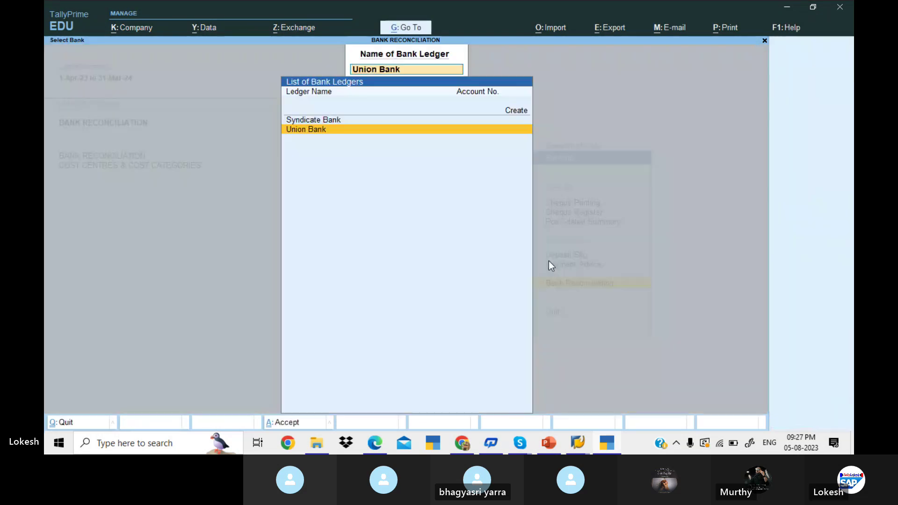
key("Up")
key("Return")
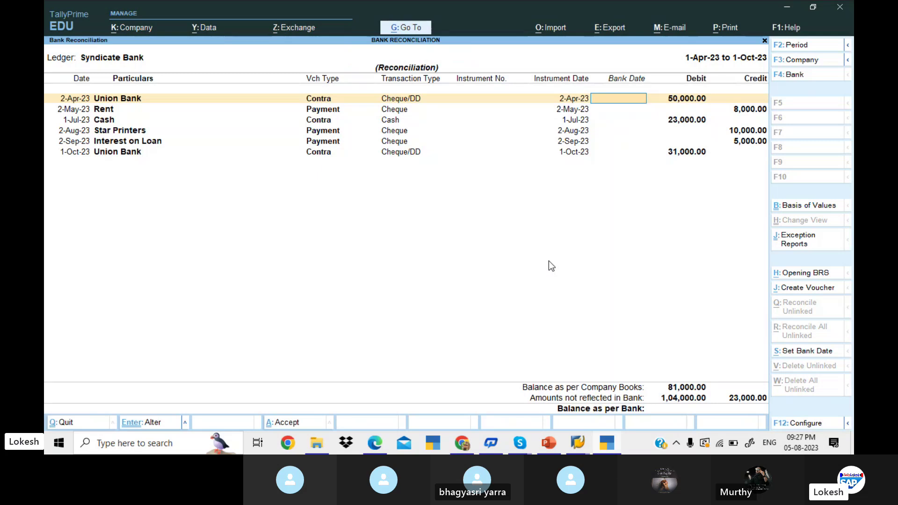
key("Down")
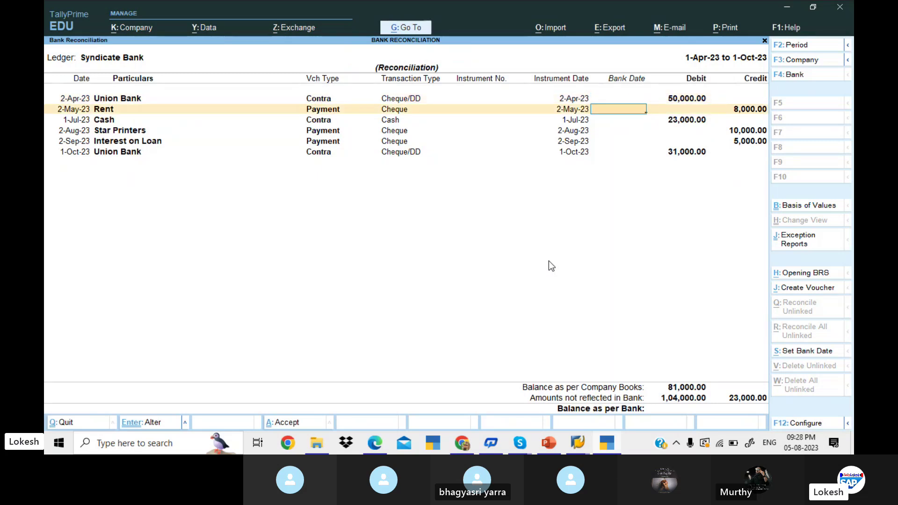
key("Escape")
key("Return")
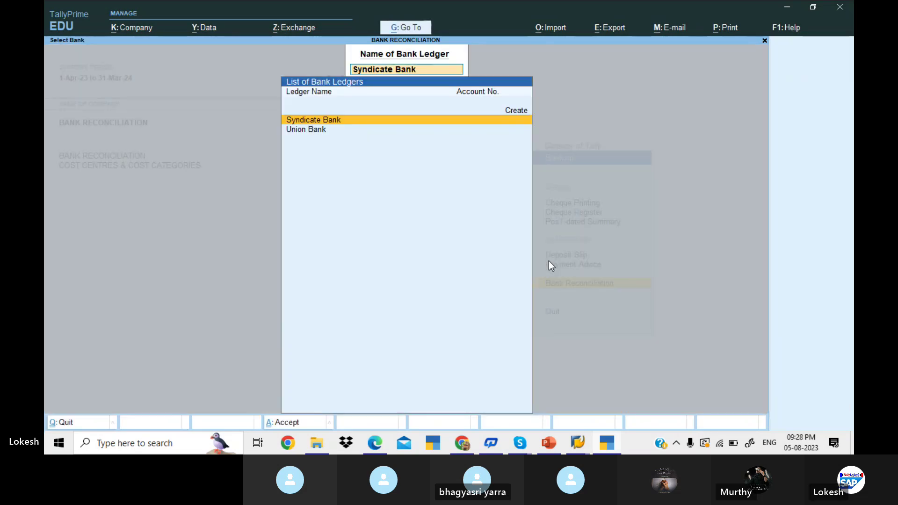
key("Escape")
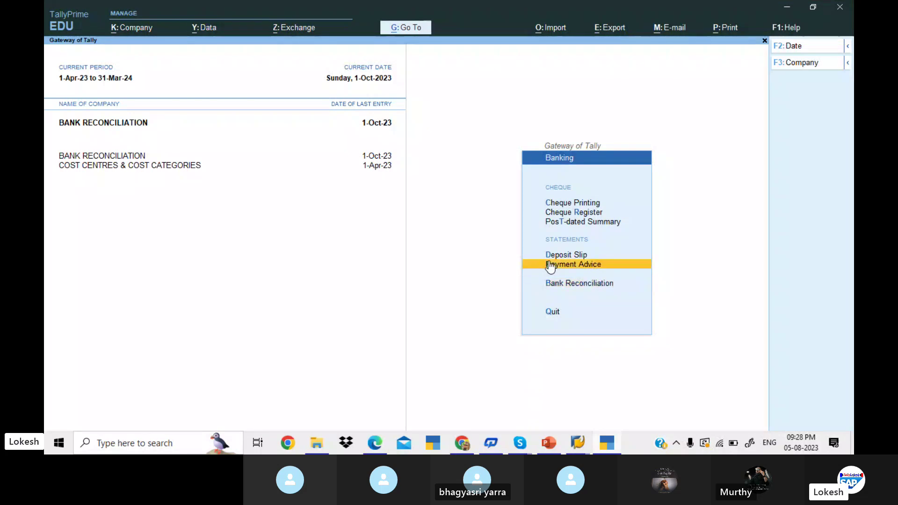
- Reconcile Syndicate Bank from the Cheque Register, giving the Union Bank entry of 2-Apr bank date 1-May-23 and Rent 1-Jun-23
key("r")
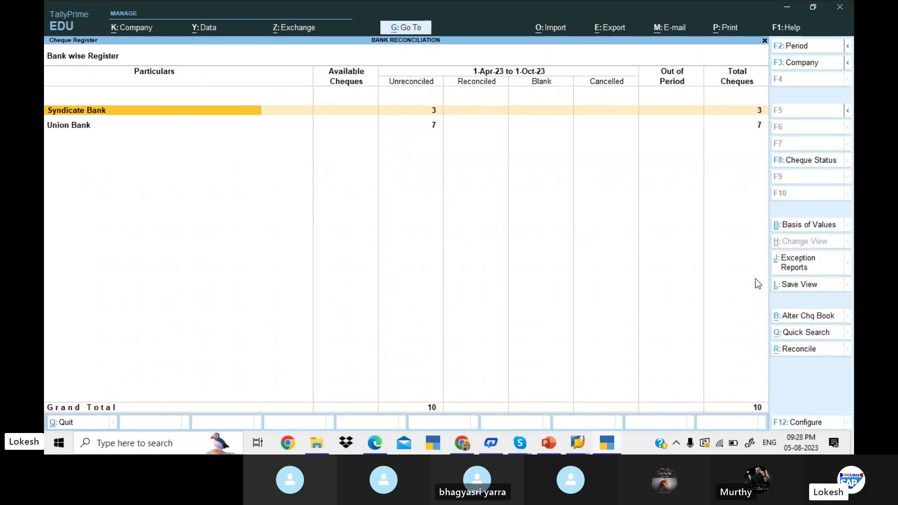
left_click(802, 351)
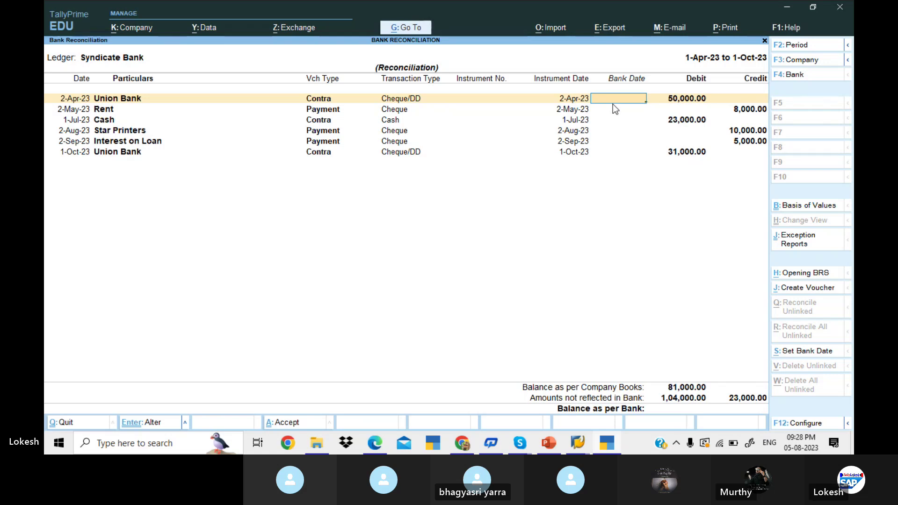
type("1-5")
key("Return")
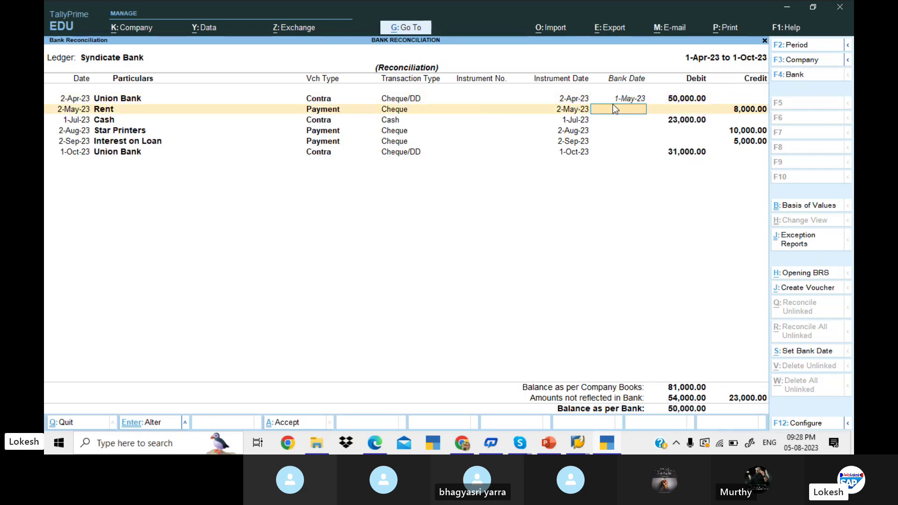
type("1-6")
key("Return")
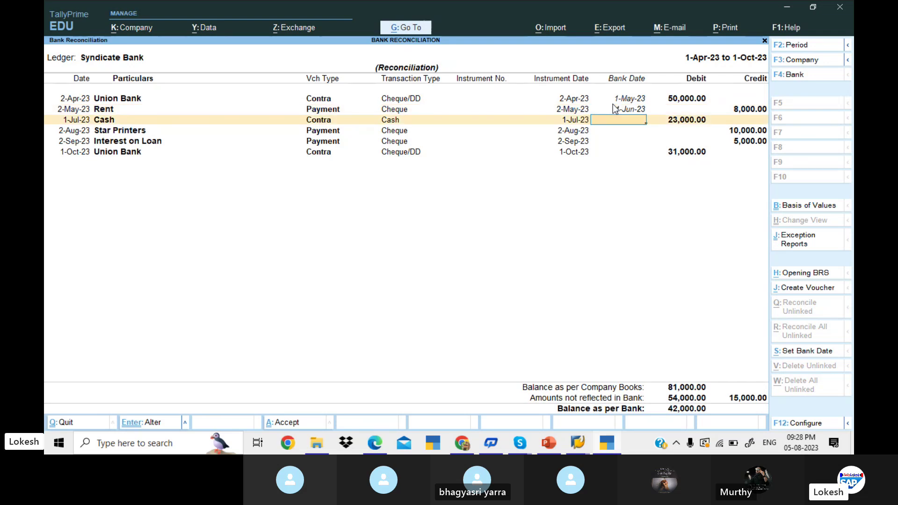
- Set bank dates 1-Aug-23 for Cash, 1-Sep-23 for Star Printers, 1-Oct-23 for Interest on Loan, 1-Nov-23 for Union Bank, and accept
type("1-8")
key("Return")
type("1-9")
key("Return")
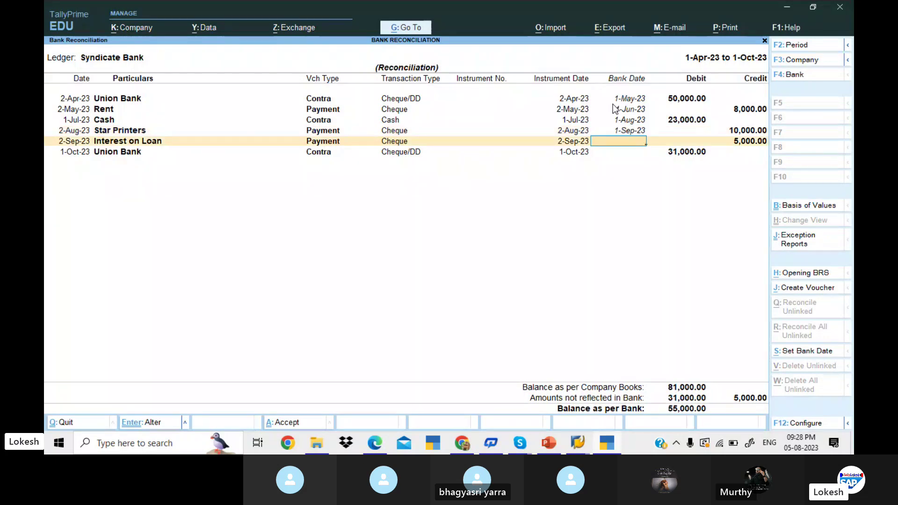
type("1-10")
key("Return")
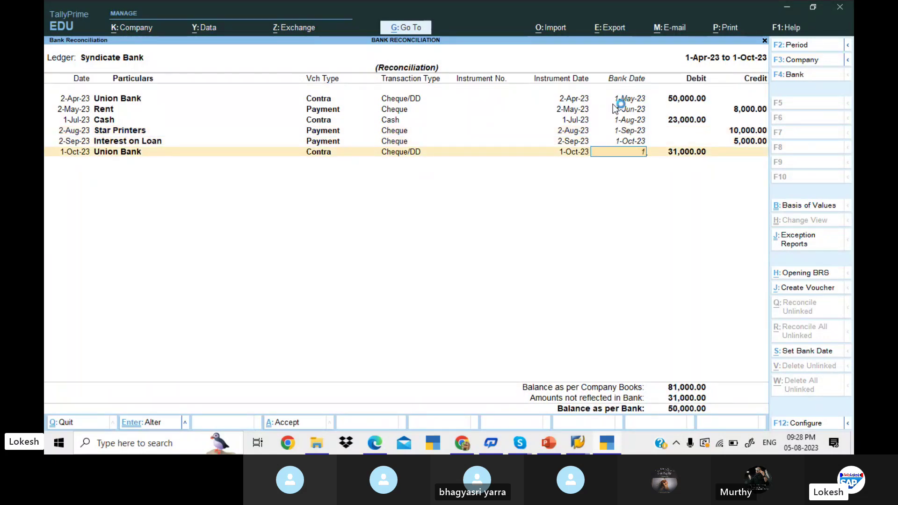
type("1-11")
key("Return")
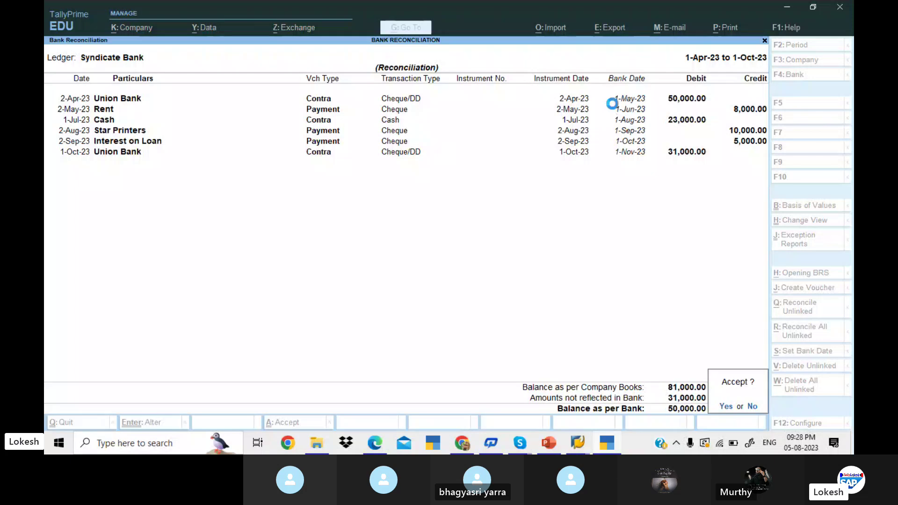
key("y")
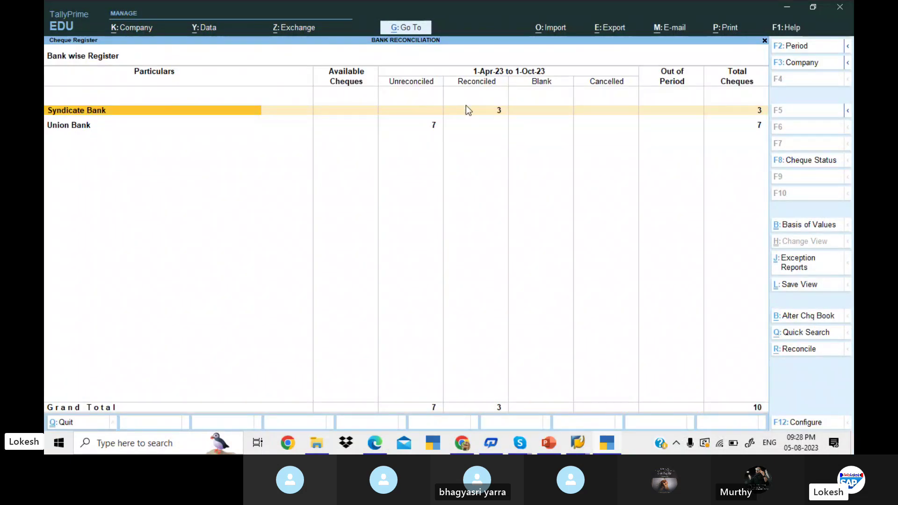
- Reconcile Union Bank from the Cheque Register, setting bank date 1-May-23 on all five April entries, from the capital receipt through Petty Cash
key("Down")
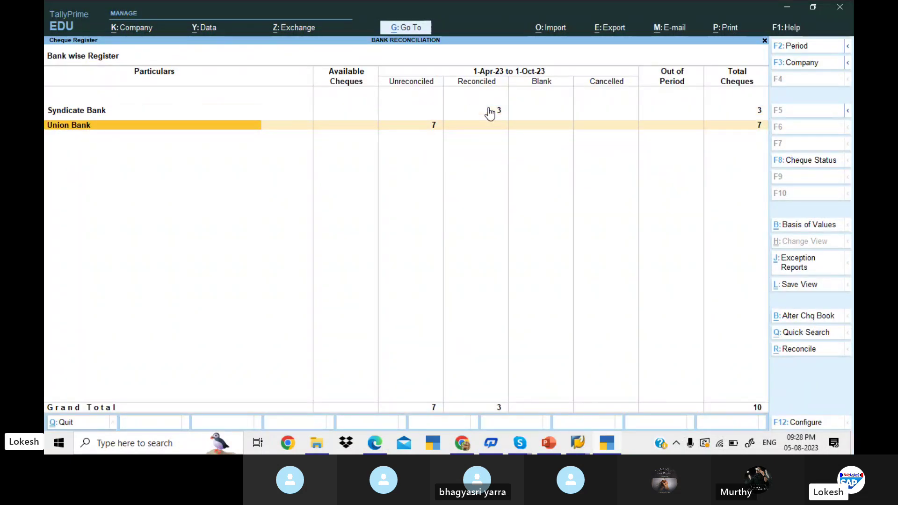
left_click(803, 351)
type("1-5")
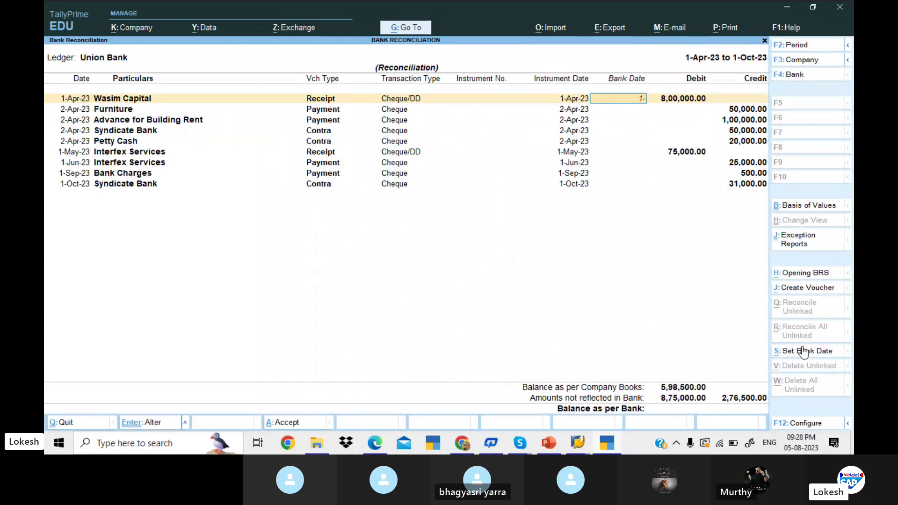
key("Return")
type("1-5")
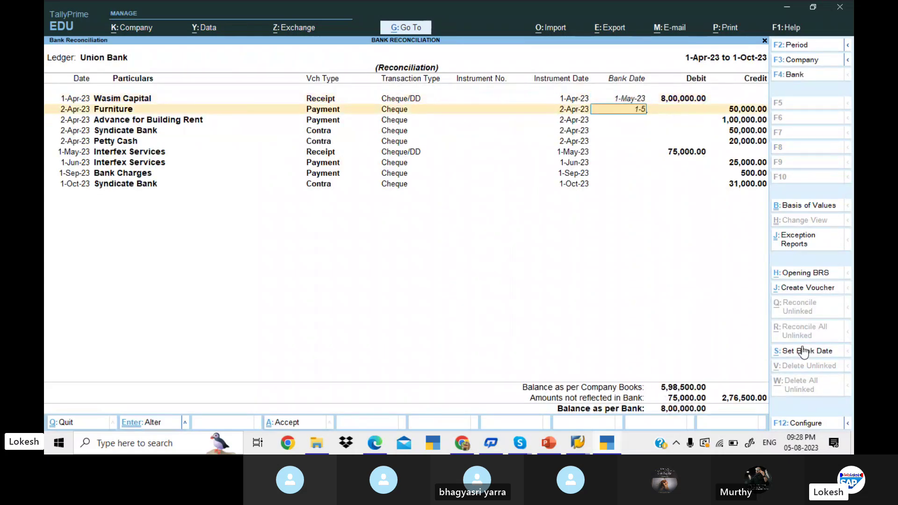
key("Return")
type("1-5")
key("Return")
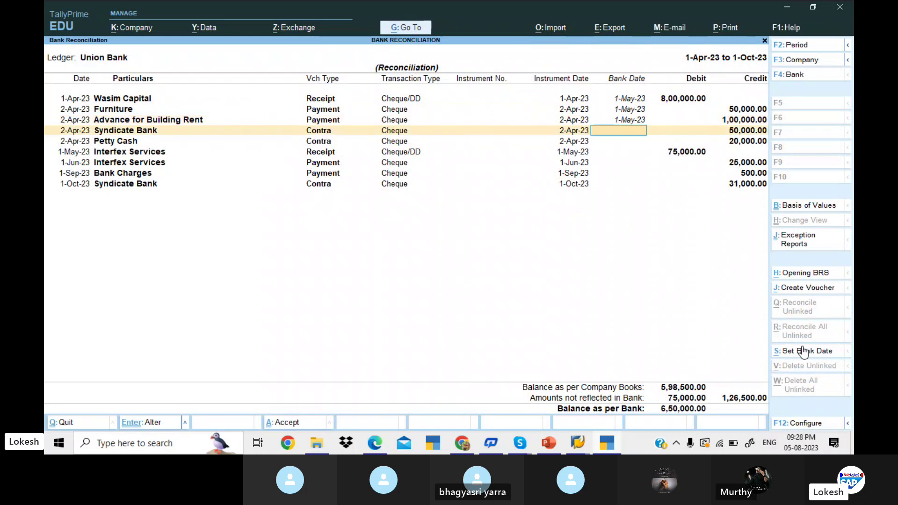
type("1-5")
key("Return")
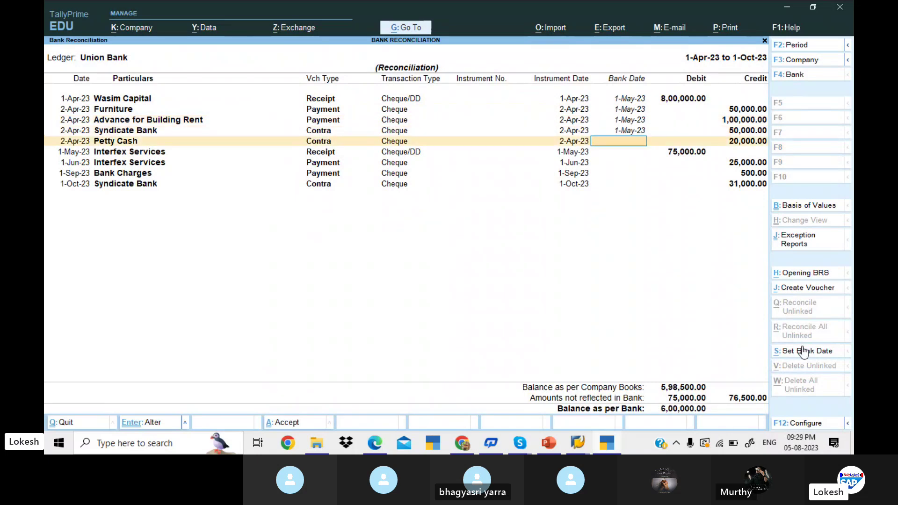
type("1-5")
key("Return")
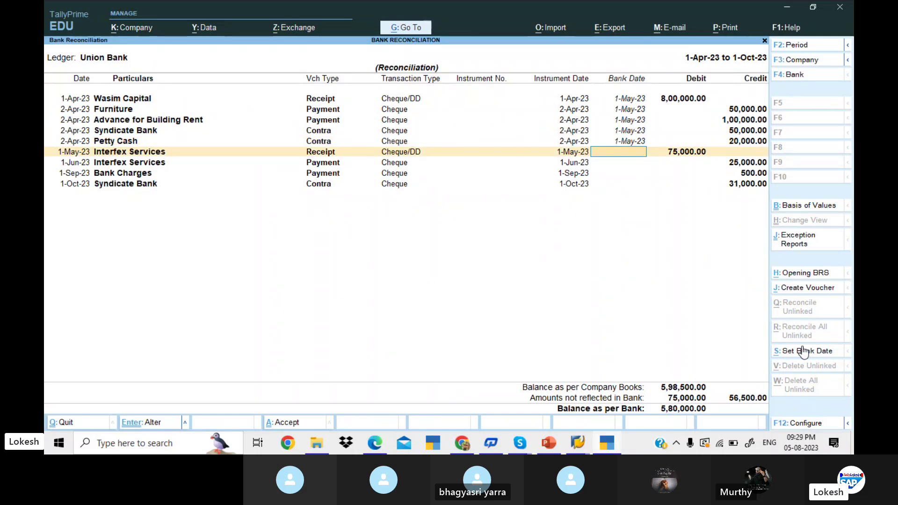
- Set the bank date to 1-Jun-23 for the Interfex Services receipt and 1-Jul-23 for the Interfex Services payment
type("1-7")
key("BackSpace")
type("6")
key("Return")
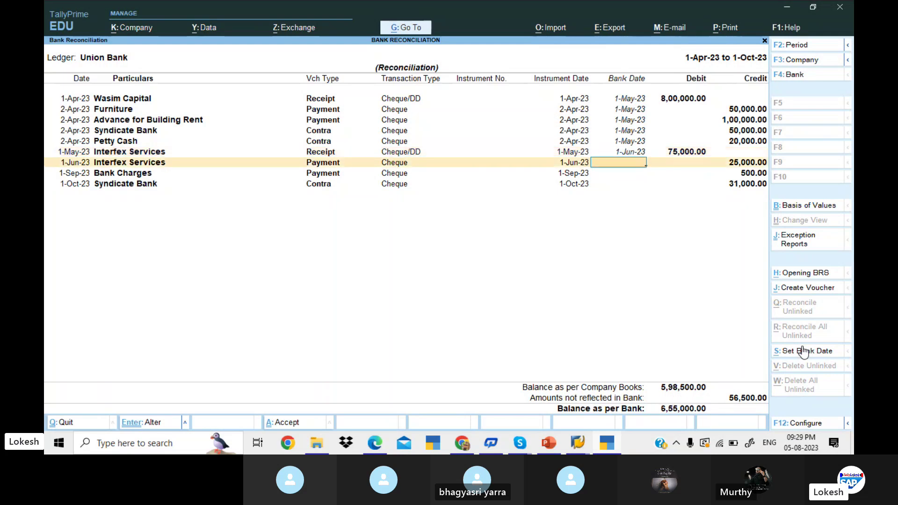
type("1-7")
key("Return")
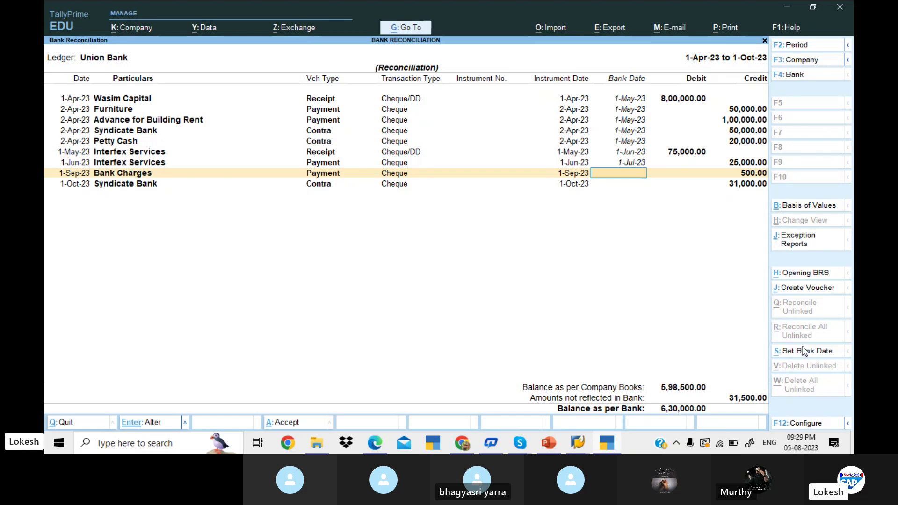
- Set the bank date to 1-Oct-23 for Bank Charges and 1-Nov-23 for the Syndicate Bank contra, and accept the Union Bank reconciliation
type("1-10")
key("Return")
type("1-11")
key("Return")
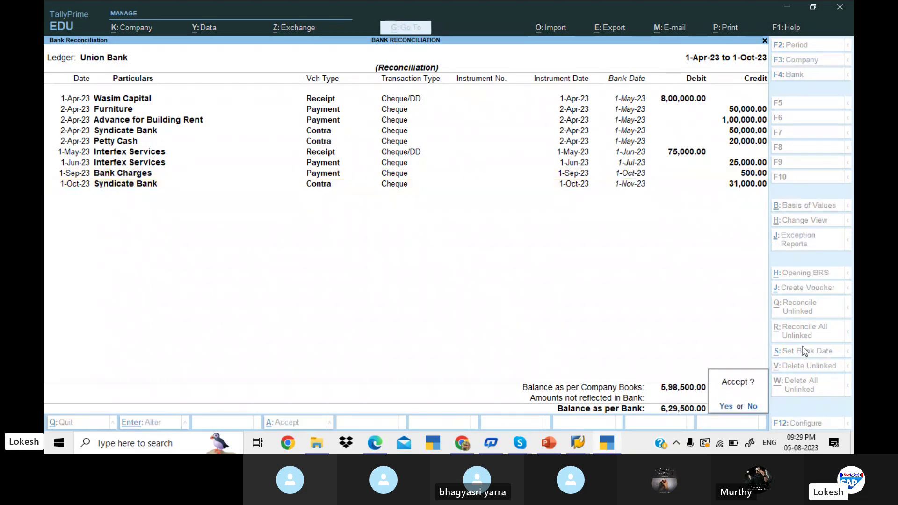
key("Return")
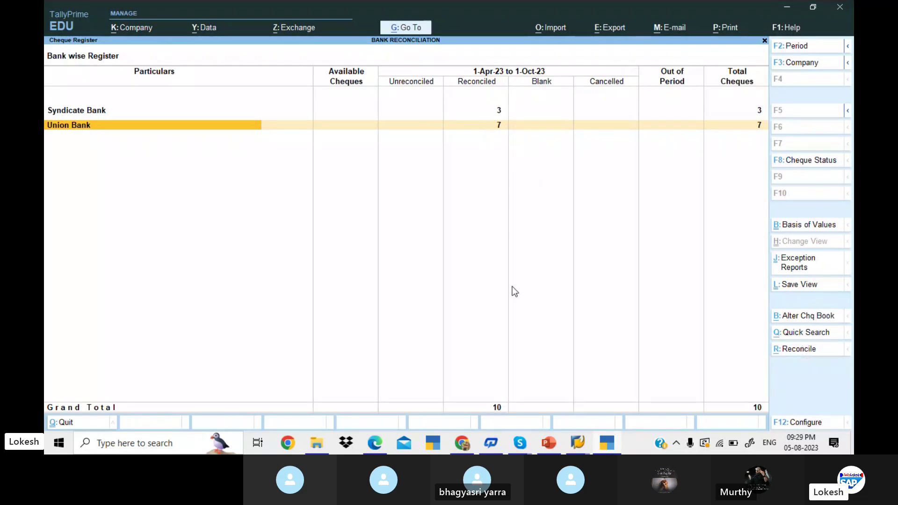
- Check Union Bank's balances in the Bank Reconciliation statement from the Banking utilities, and leave it without saving changes
key("Escape")
key("Down")
key("Down")
key("Down")
key("Down")
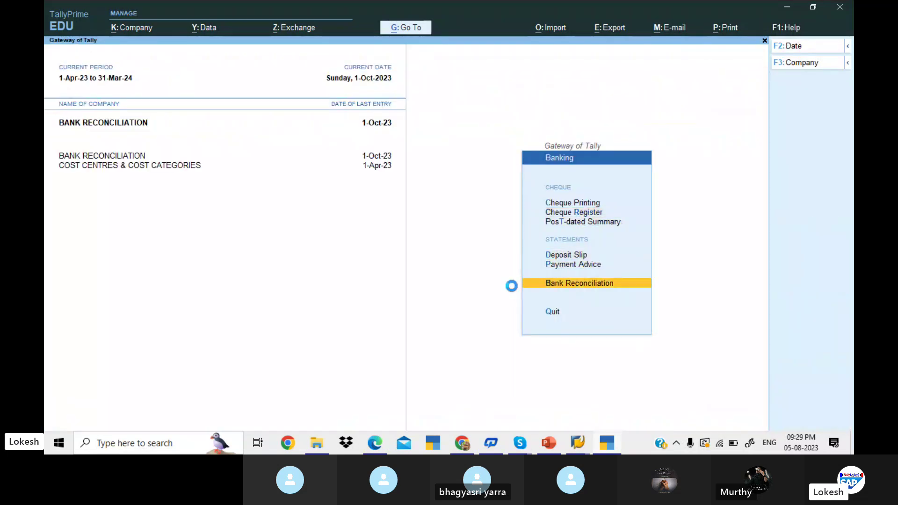
key("Return")
key("Down")
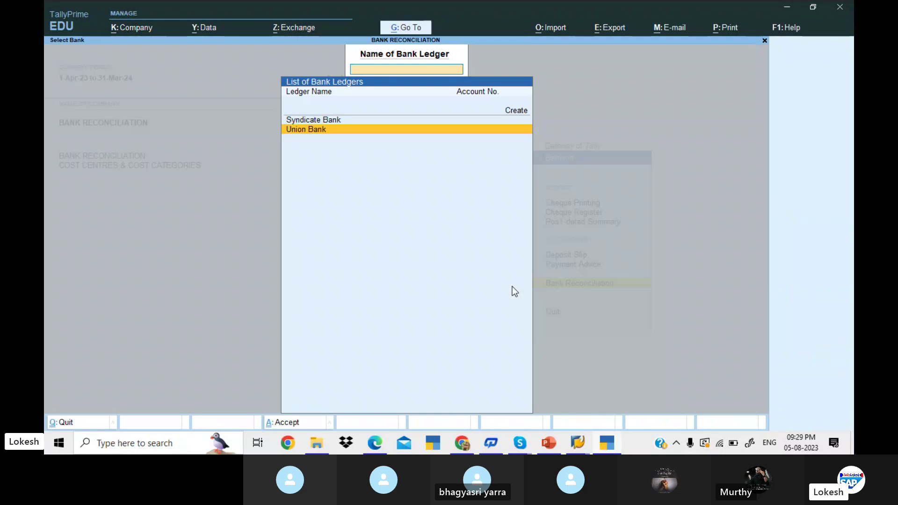
key("Return")
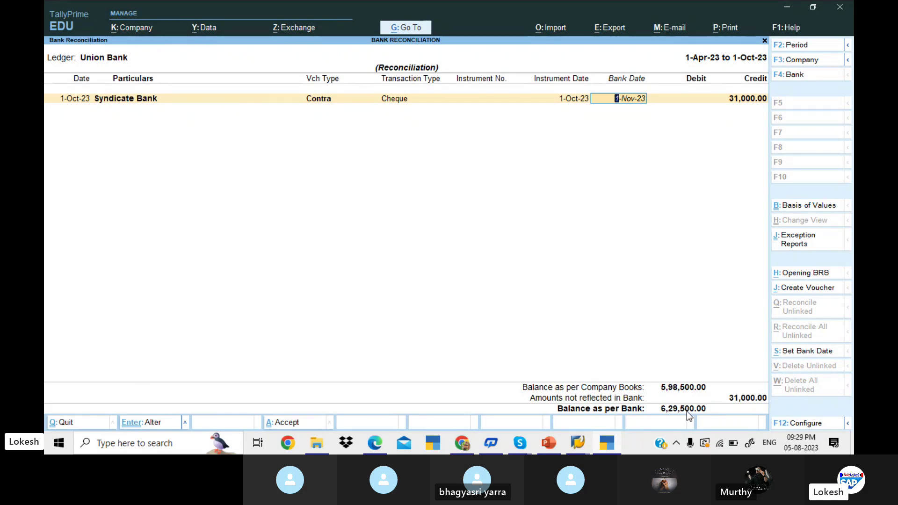
key("BackSpace")
key("Escape")
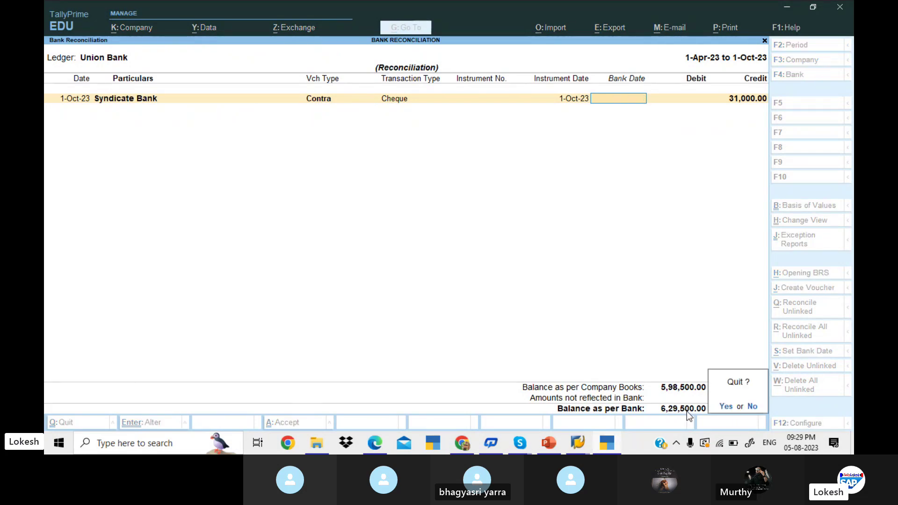
key("y")
- Check Syndicate Bank's balances in its reconciliation statement, leave without saving changes, and return to the Gateway of Tally
key("Up")
key("Return")
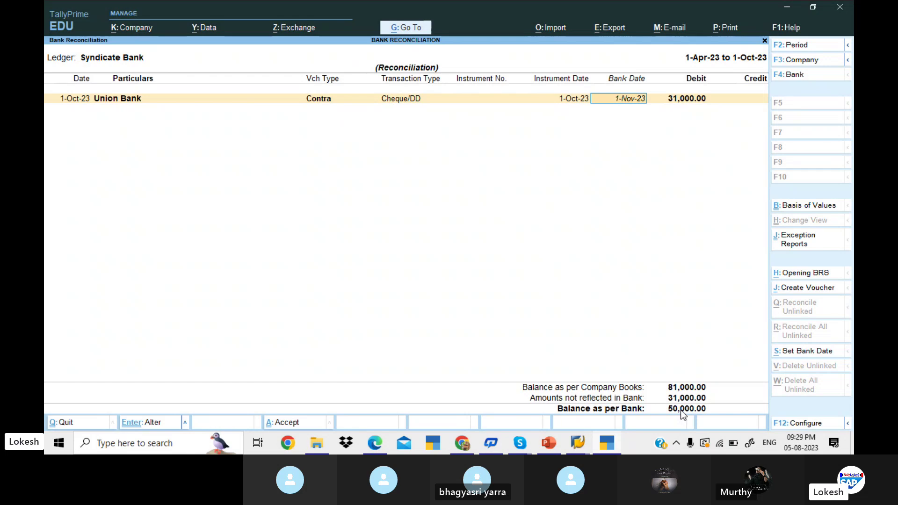
key("BackSpace")
key("Escape")
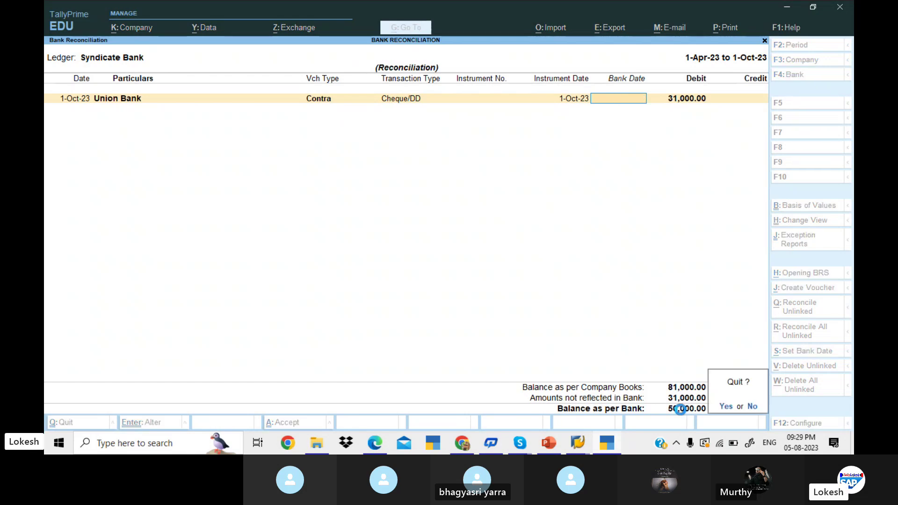
key("Return")
key("Escape")
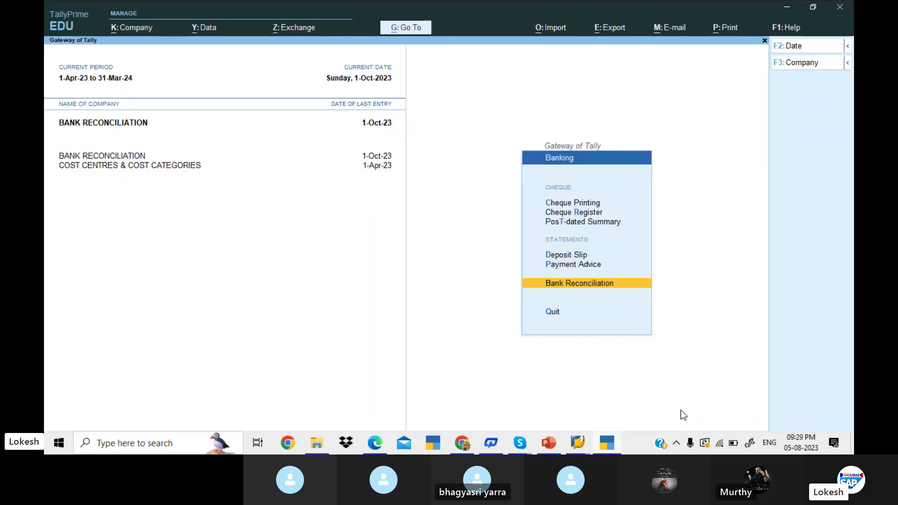
key("Escape")
key("Escape")
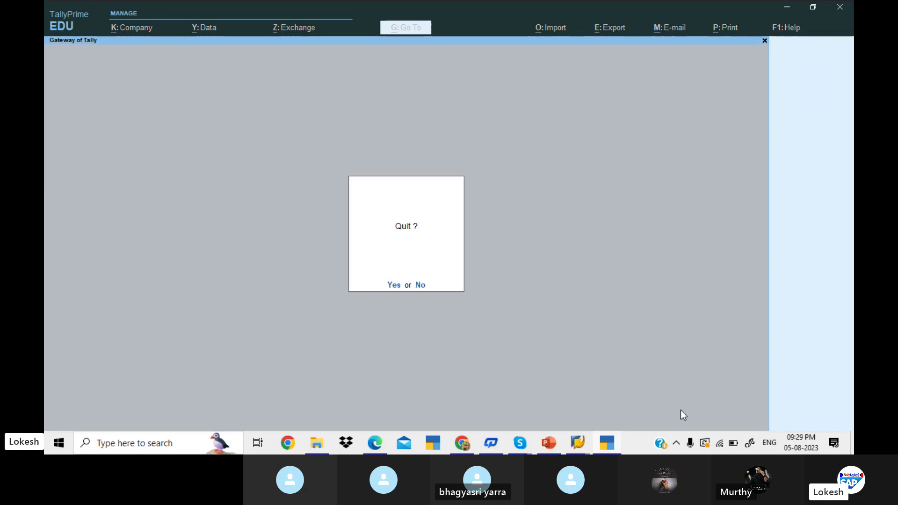
key("n")
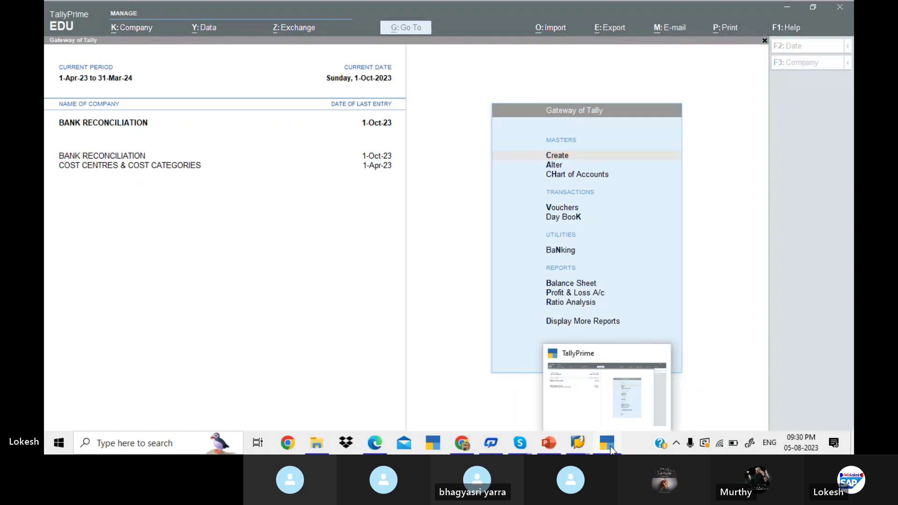
- Minimize TallyPrime and switch to the Skype call window
left_click(607, 443)
mouse_move(521, 443)
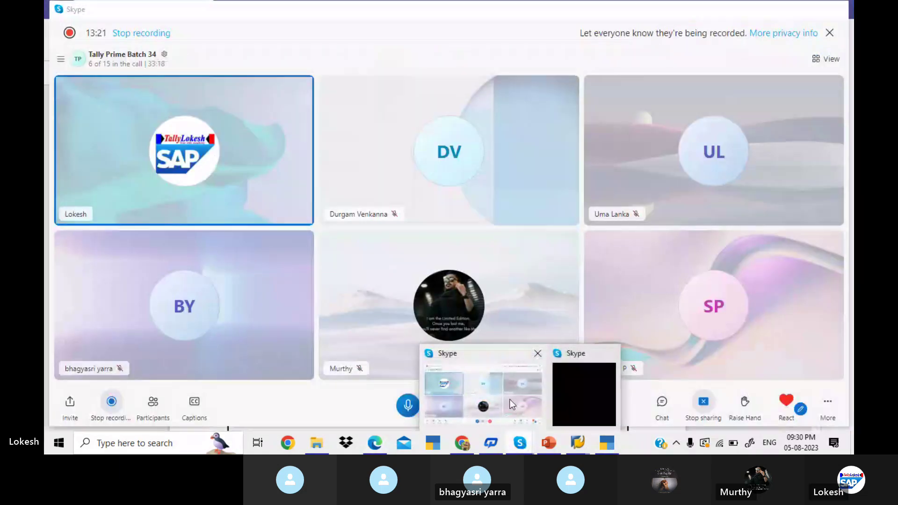
left_click(510, 400)
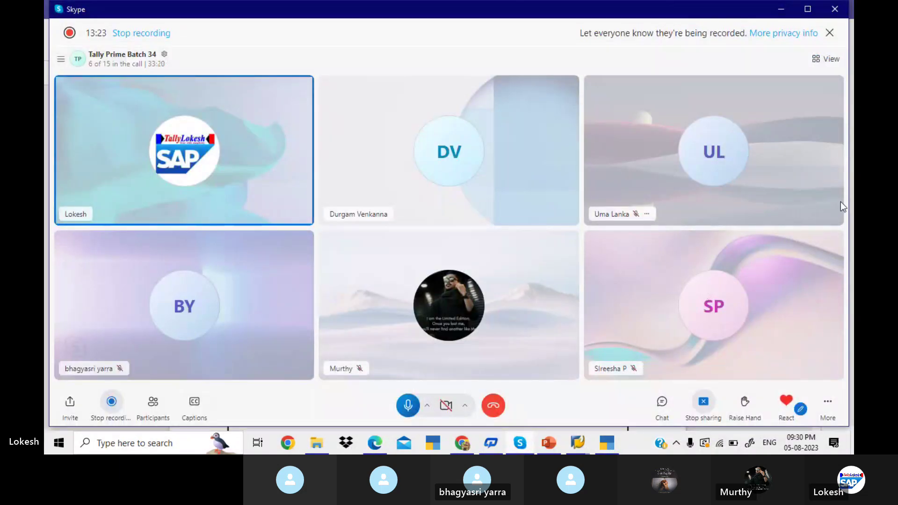